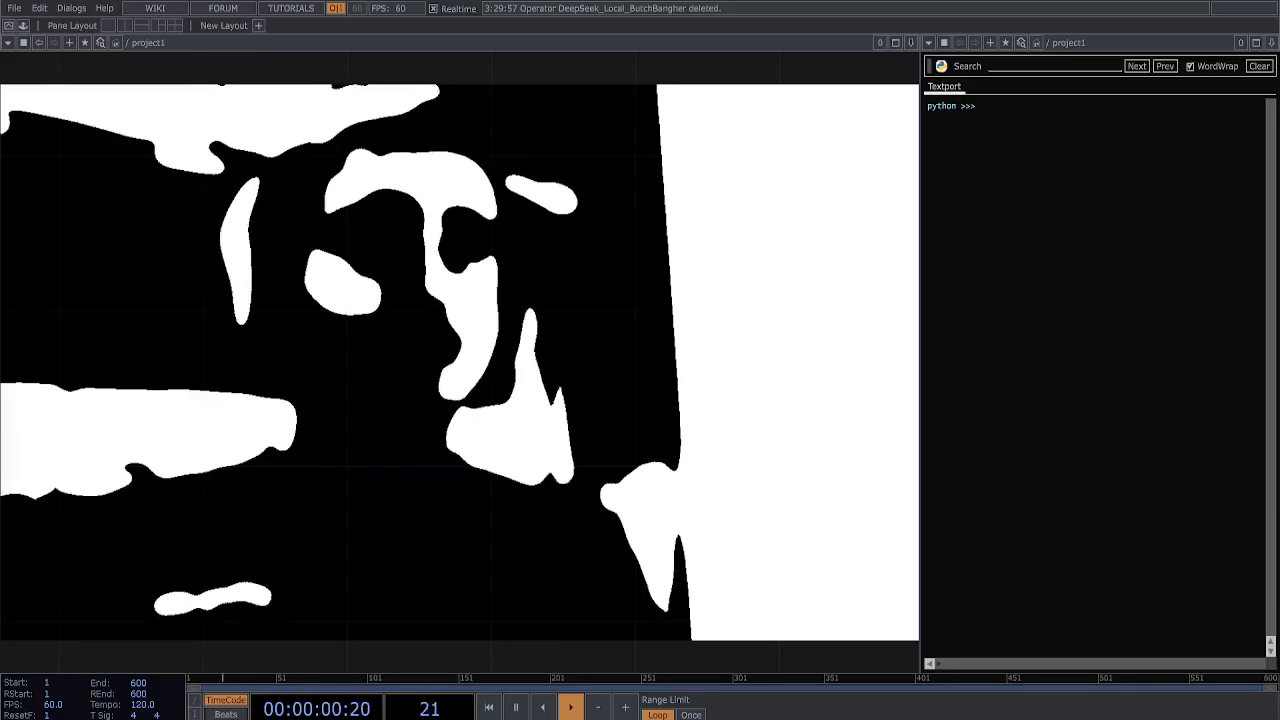
# - View Ollama's Windows download page in the browser
pyautogui.moveTo(0, 385); pyautogui.dragTo(773, 108)
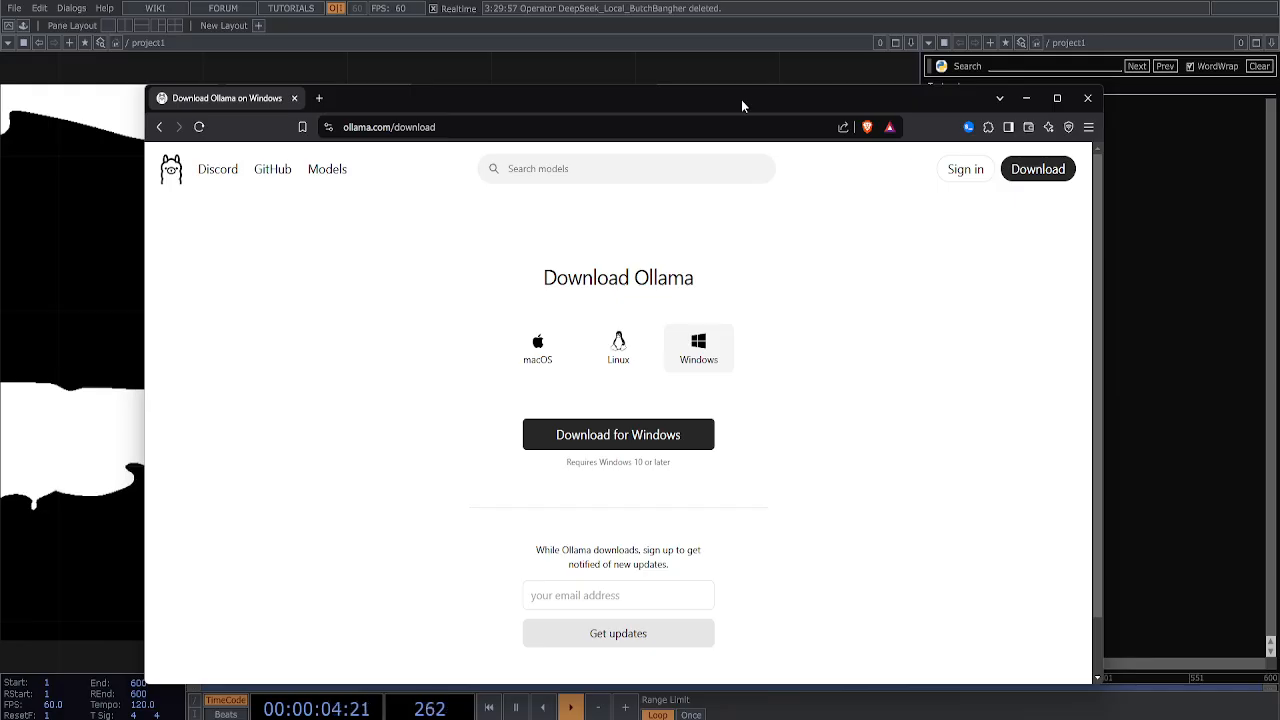
pyautogui.moveTo(741, 99); pyautogui.dragTo(0, 260)
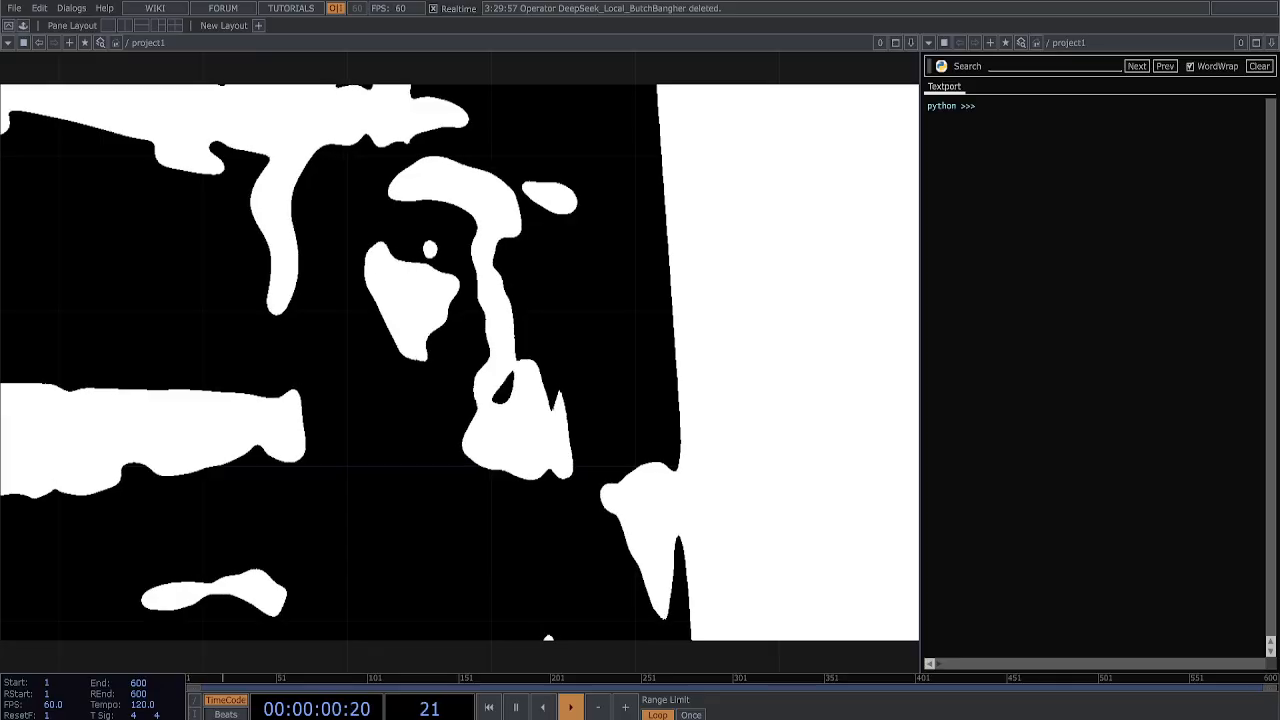
# - Try to install Ollama by running OllamaSetup from the Downloads folder
pyautogui.moveTo(0, 250); pyautogui.dragTo(634, 188)
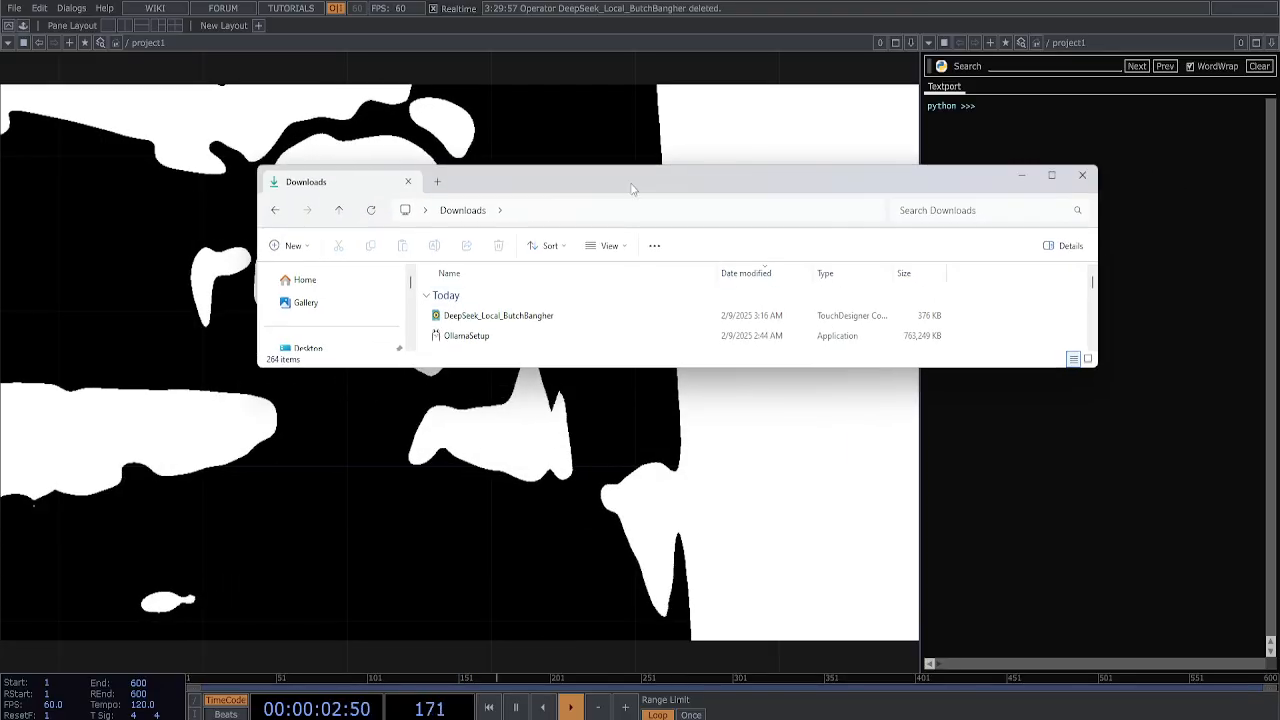
pyautogui.doubleClick(471, 342)
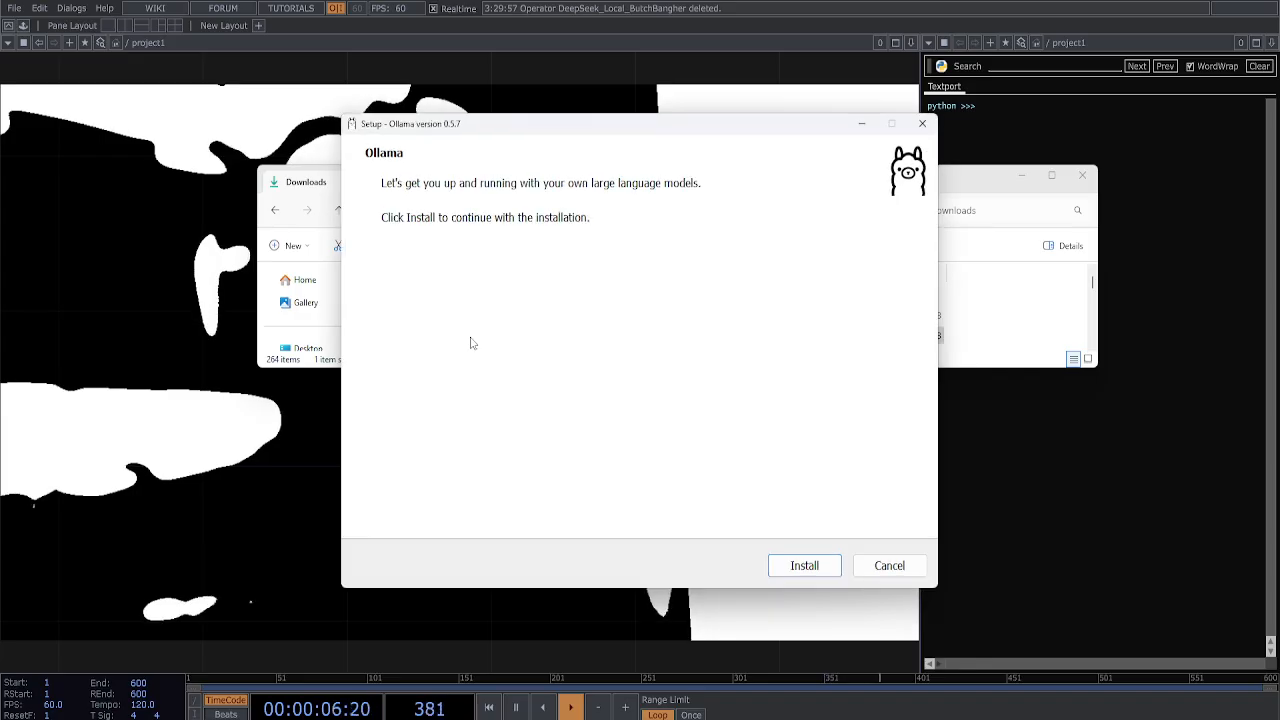
pyautogui.click(801, 570)
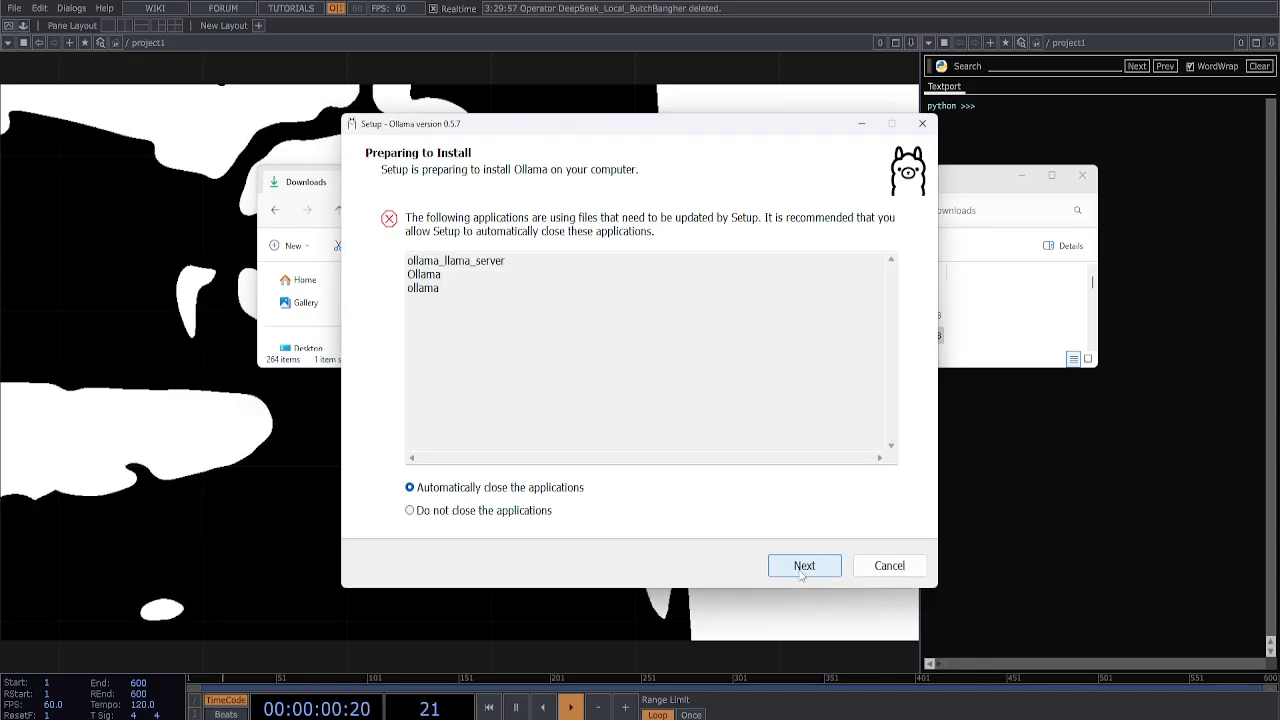
pyautogui.moveTo(455, 296); pyautogui.dragTo(408, 260)
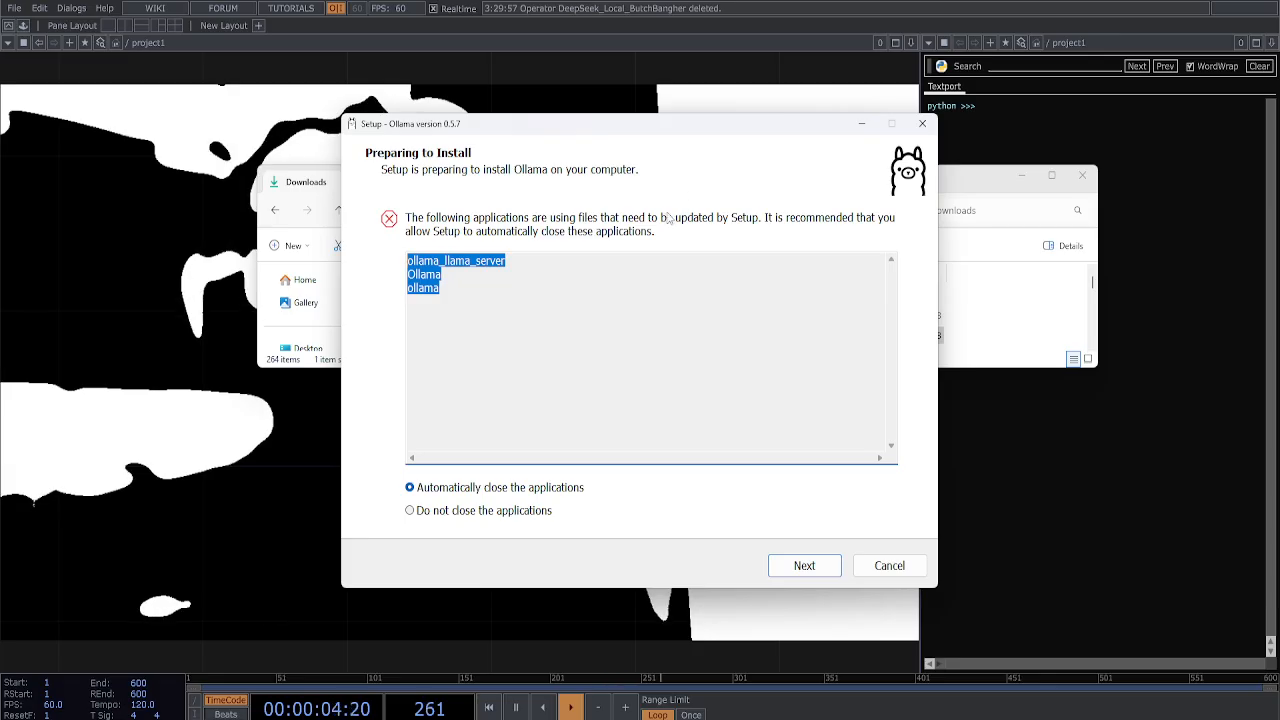
pyautogui.moveTo(584, 136); pyautogui.dragTo(533, 191)
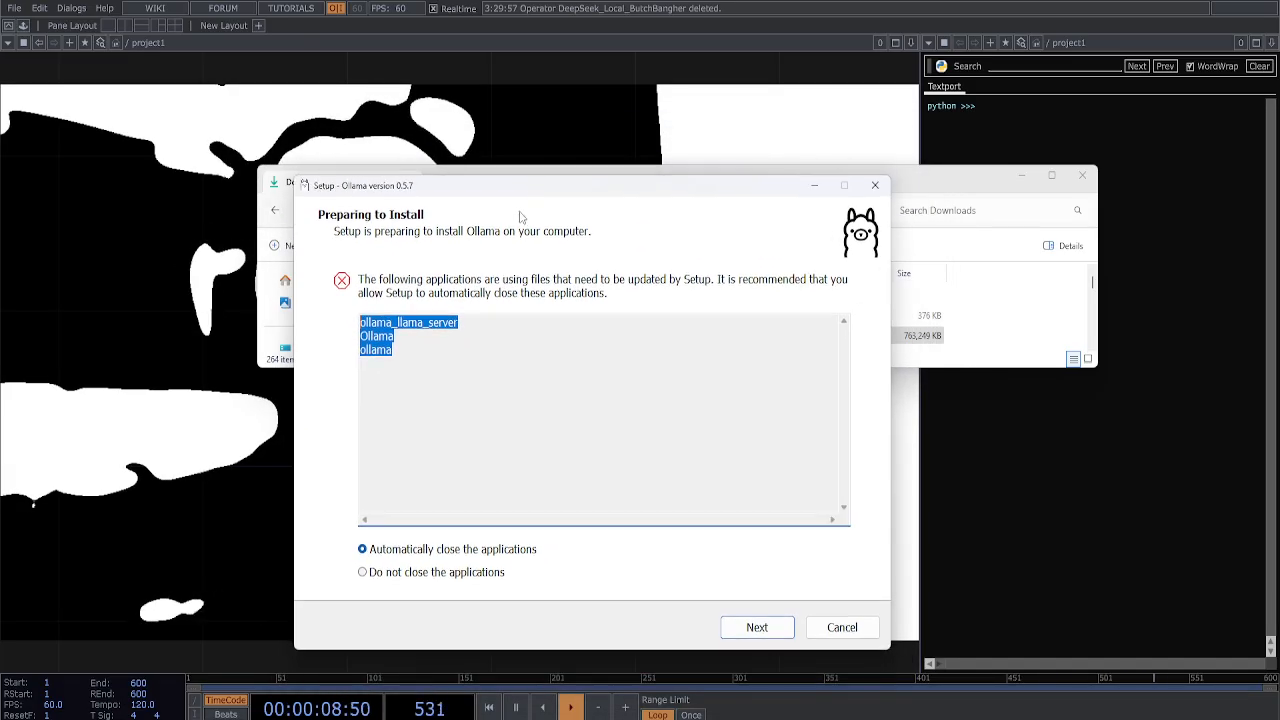
pyautogui.click(842, 627)
pyautogui.click(686, 431)
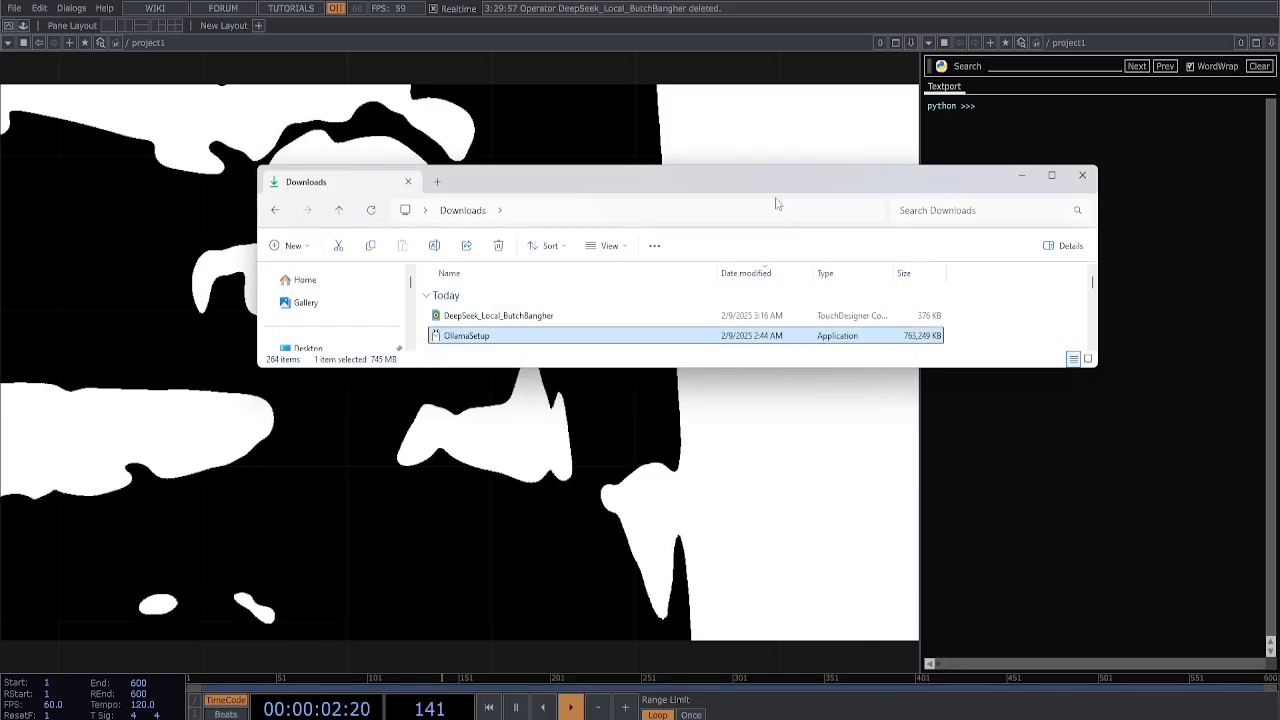
pyautogui.moveTo(748, 185); pyautogui.dragTo(0, 446)
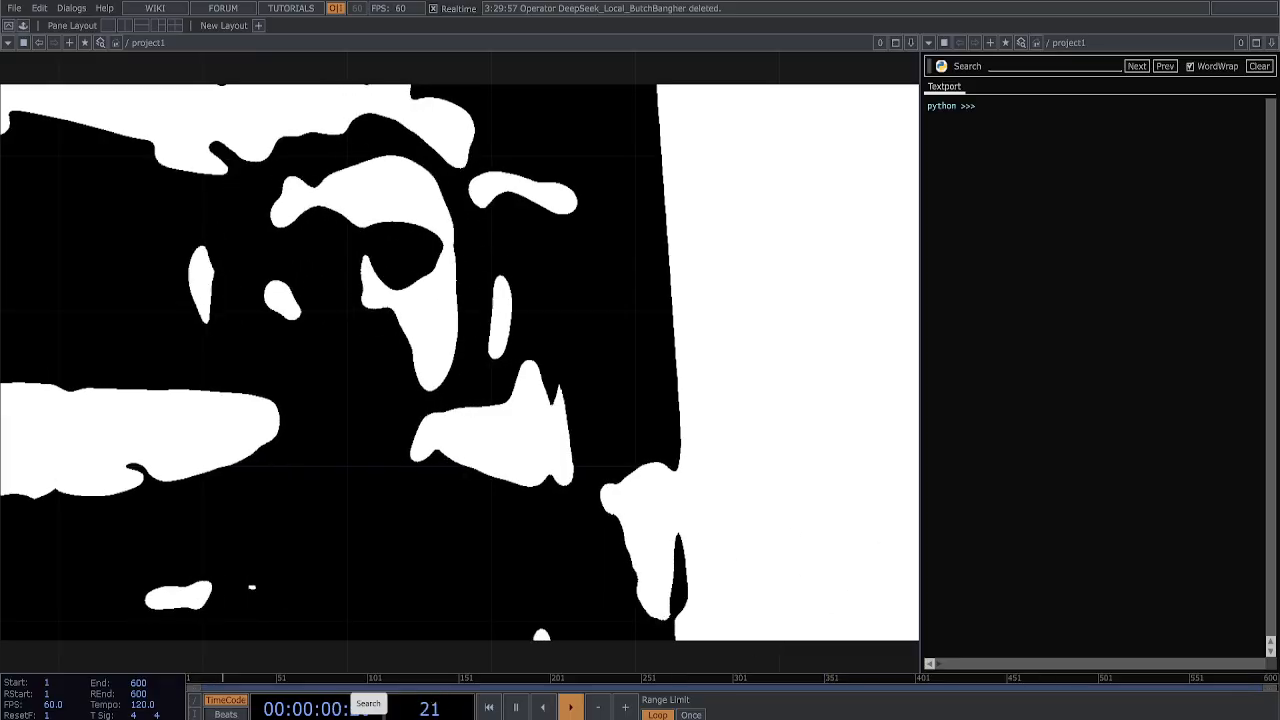
# - Open a Command Prompt and run the ollama command to list its usage
pyautogui.click(368, 716)
pyautogui.write('cmd')
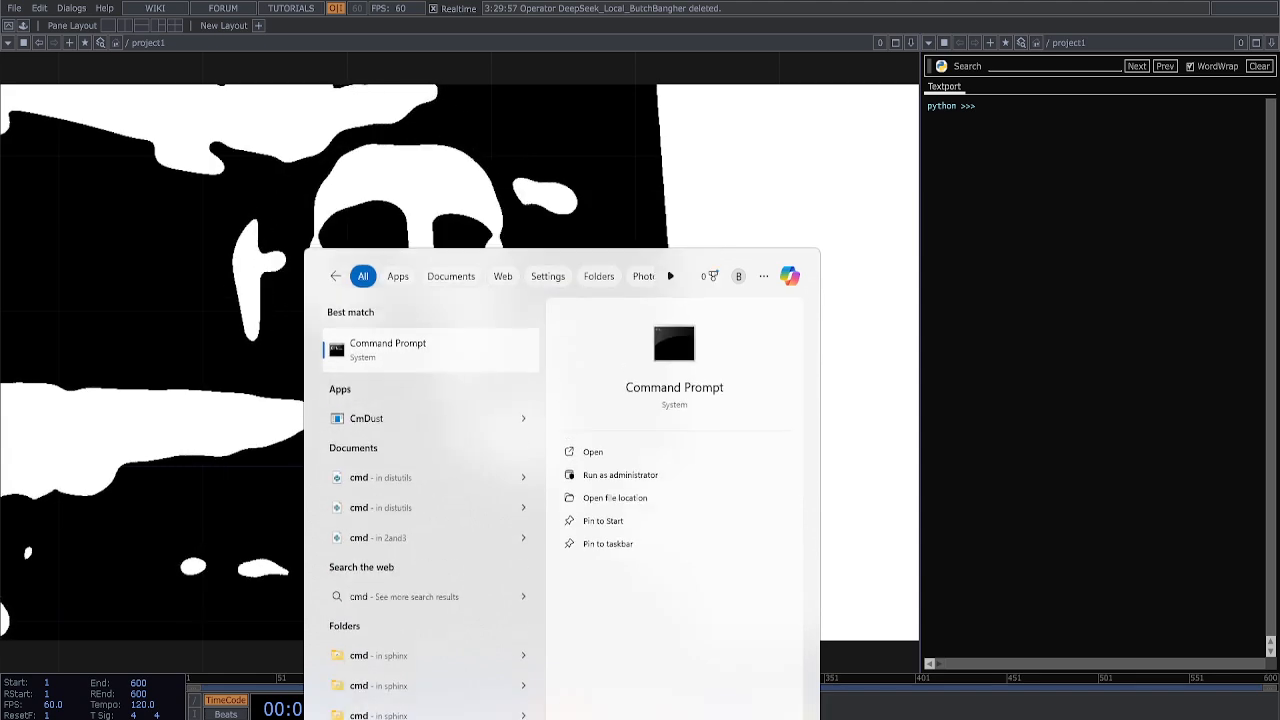
pyautogui.press('Return')
pyautogui.moveTo(454, 36); pyautogui.dragTo(706, 217)
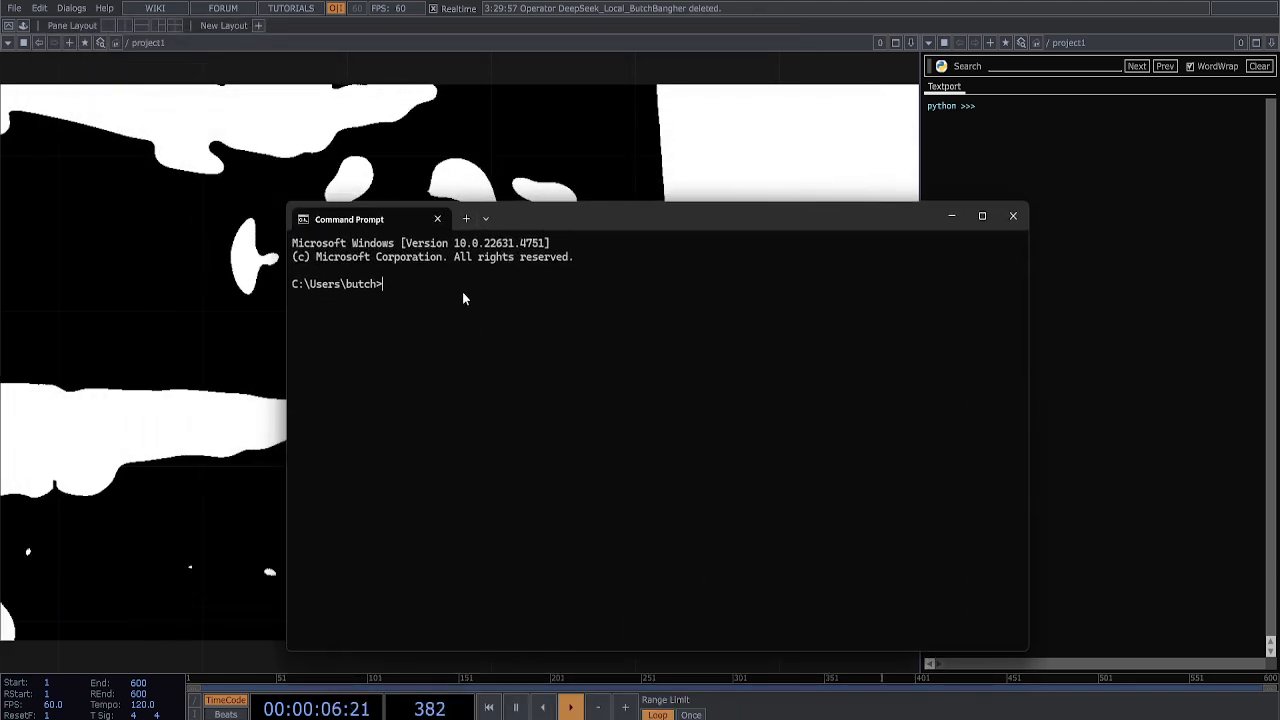
pyautogui.write('ollama')
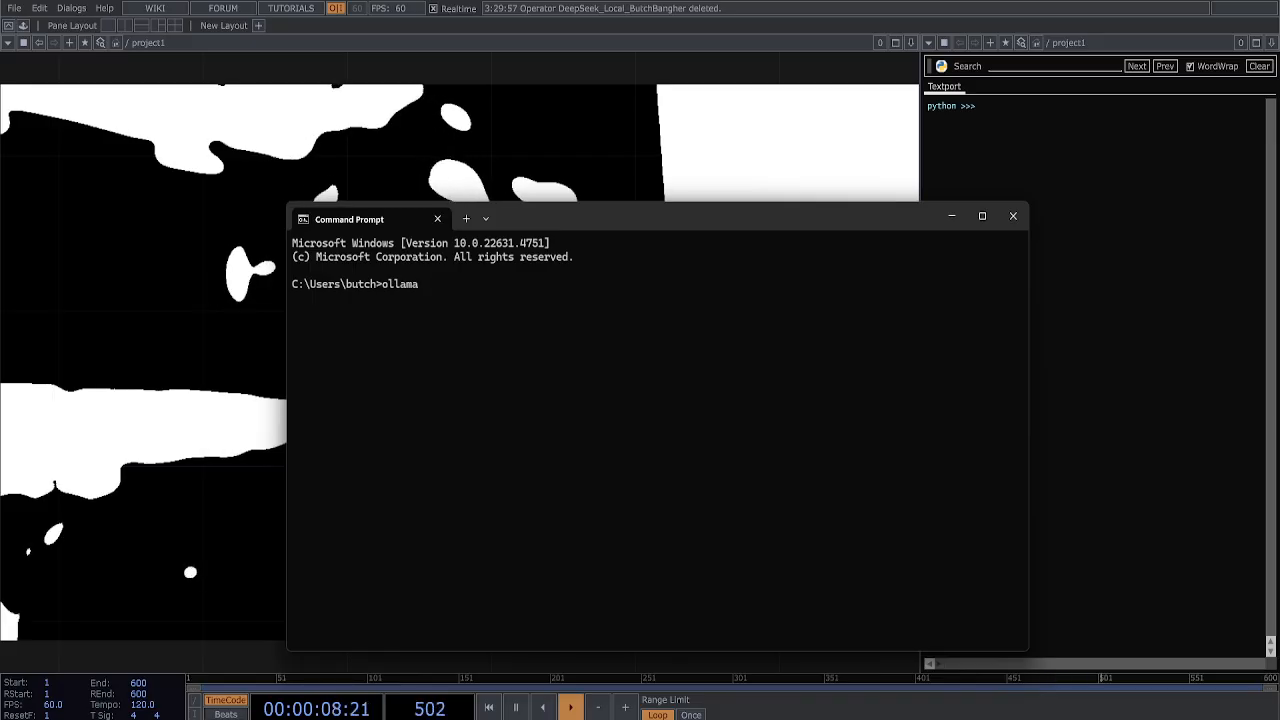
pyautogui.press('Return')
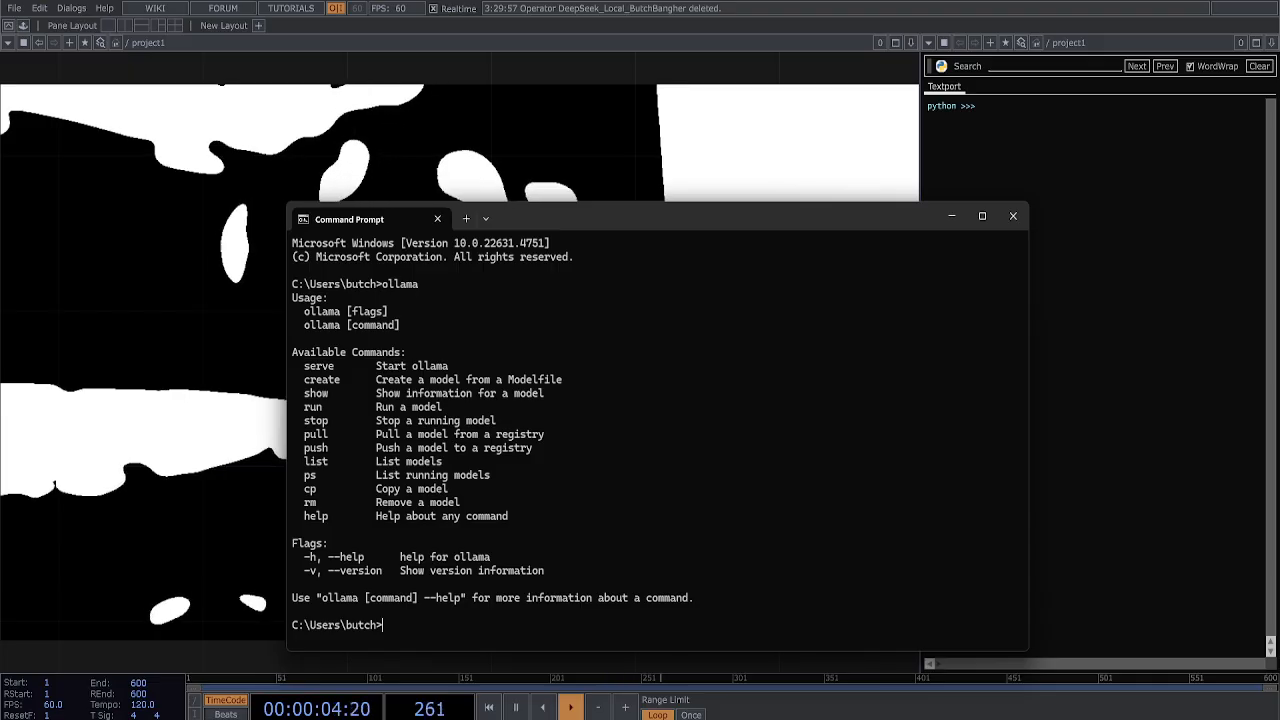
# - Download the DeepSeek model by running ollama pull deepseek-r1 and review the pulled files
pyautogui.moveTo(566, 221); pyautogui.dragTo(549, 168)
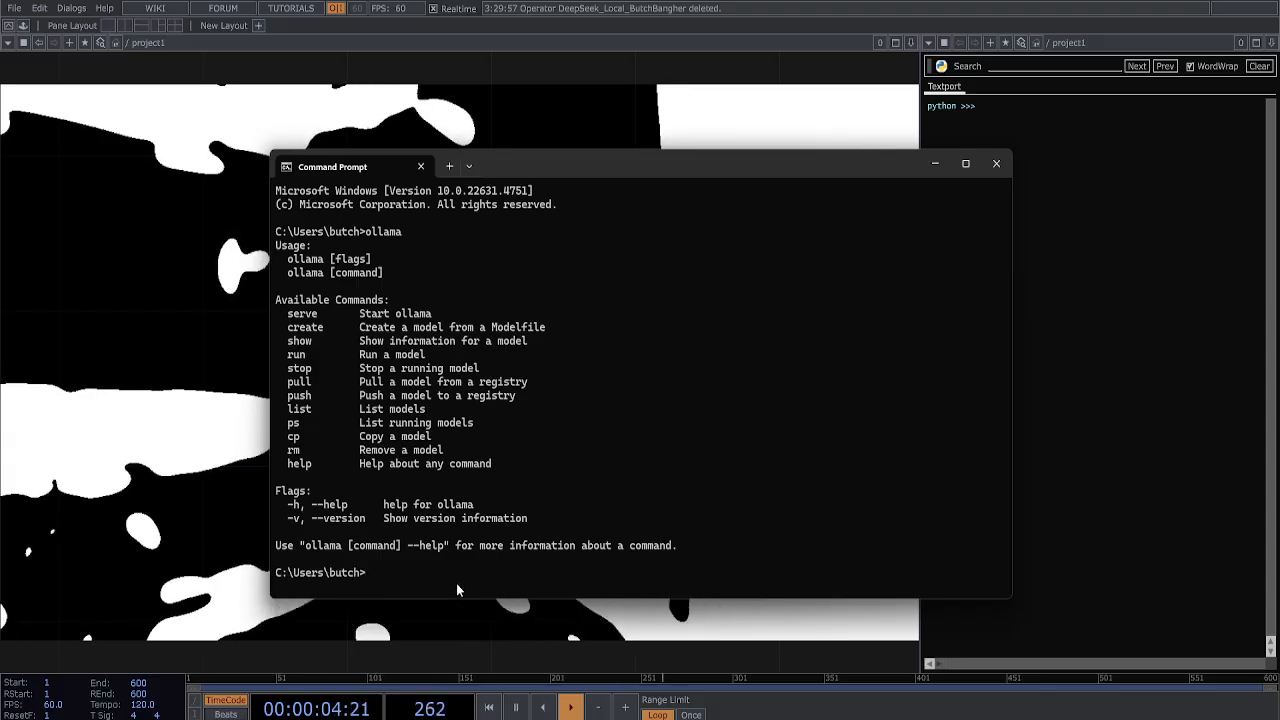
pyautogui.write('ollama pull deepseek-r1')
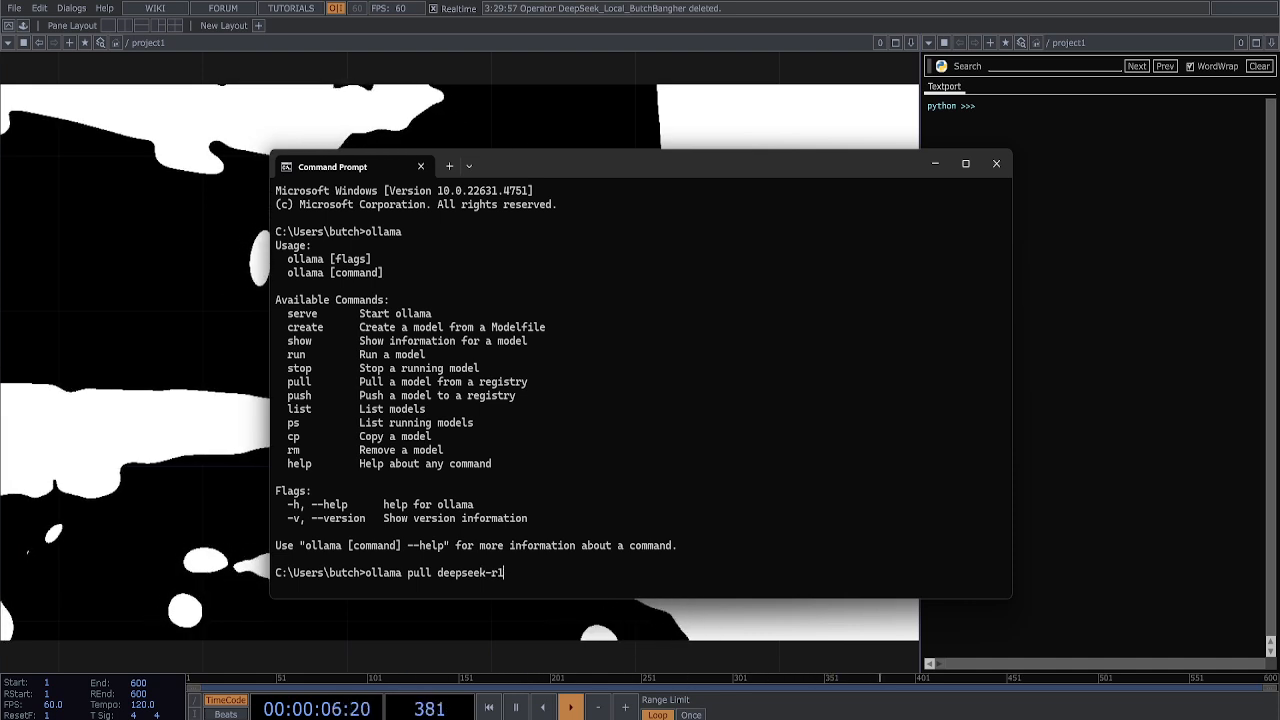
pyautogui.press('Return')
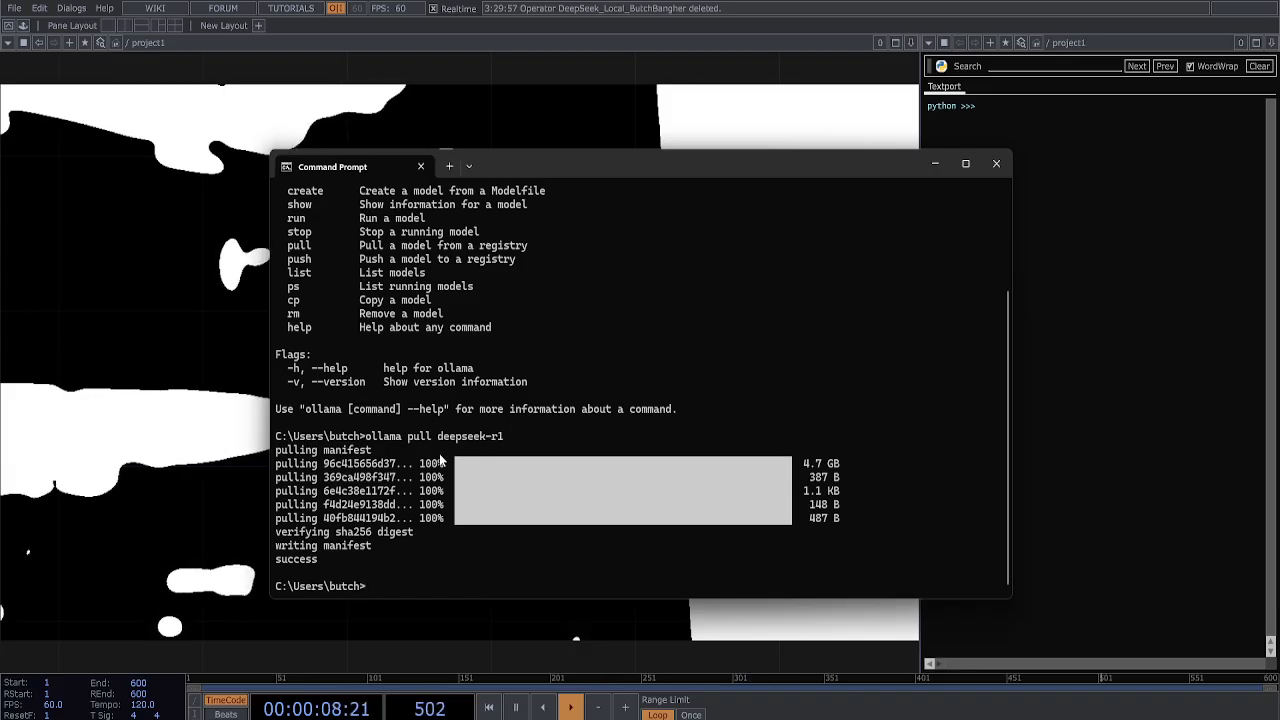
pyautogui.moveTo(805, 464); pyautogui.dragTo(843, 522)
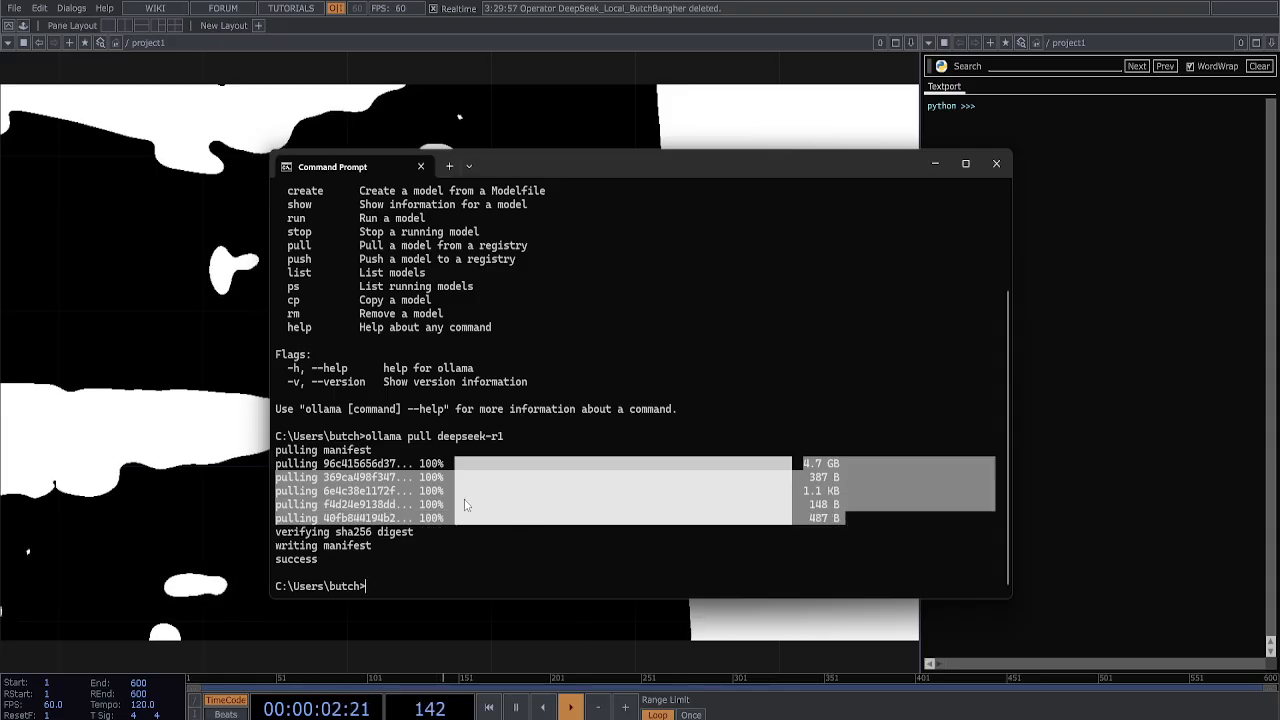
pyautogui.click(437, 472)
pyautogui.moveTo(398, 463); pyautogui.dragTo(527, 518)
pyautogui.doubleClick(316, 559)
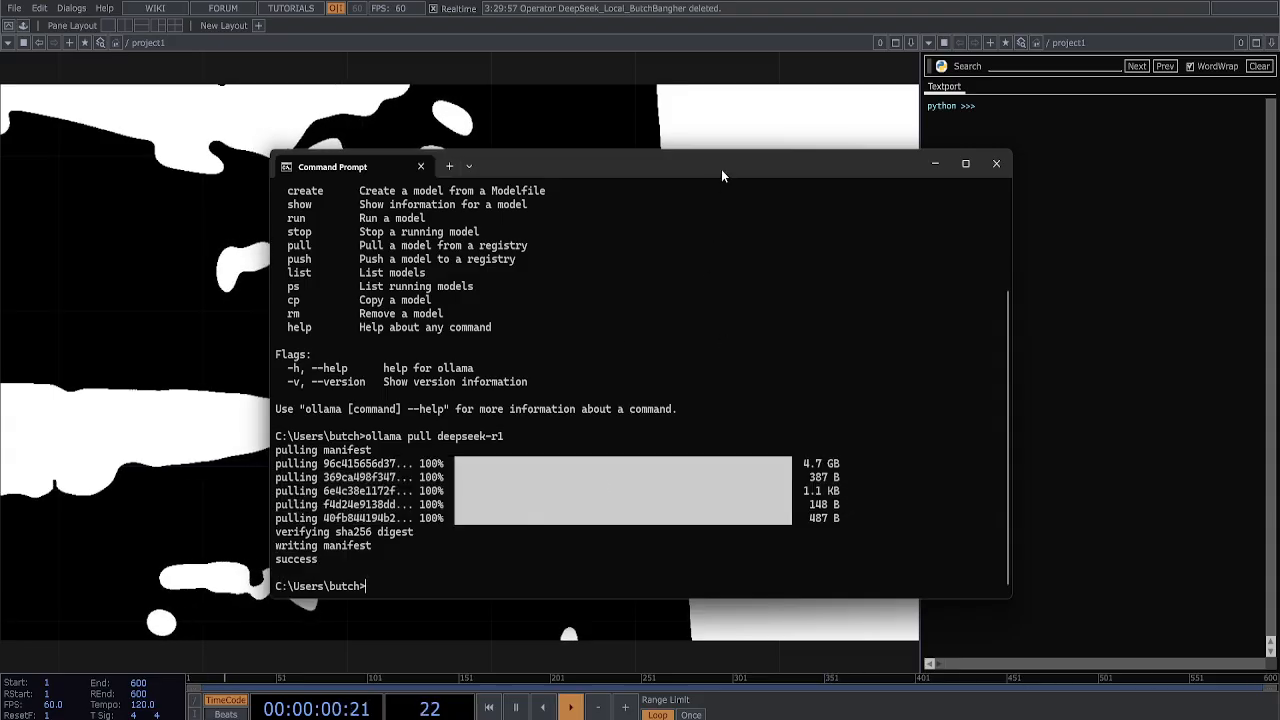
pyautogui.moveTo(721, 171); pyautogui.dragTo(16, 353)
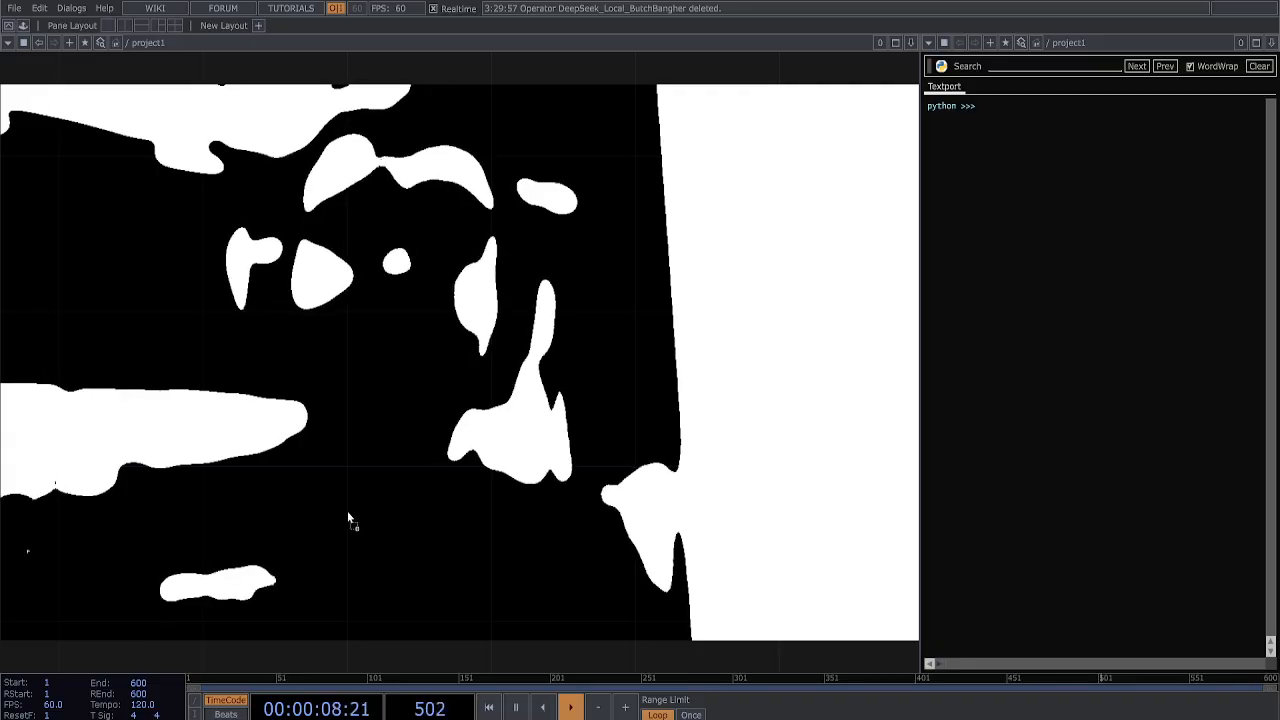
# - Load the DeepSeek_Local_ButchBangher component from Downloads into the project1 network and show its parameters
pyautogui.moveTo(347, 511); pyautogui.dragTo(474, 380)
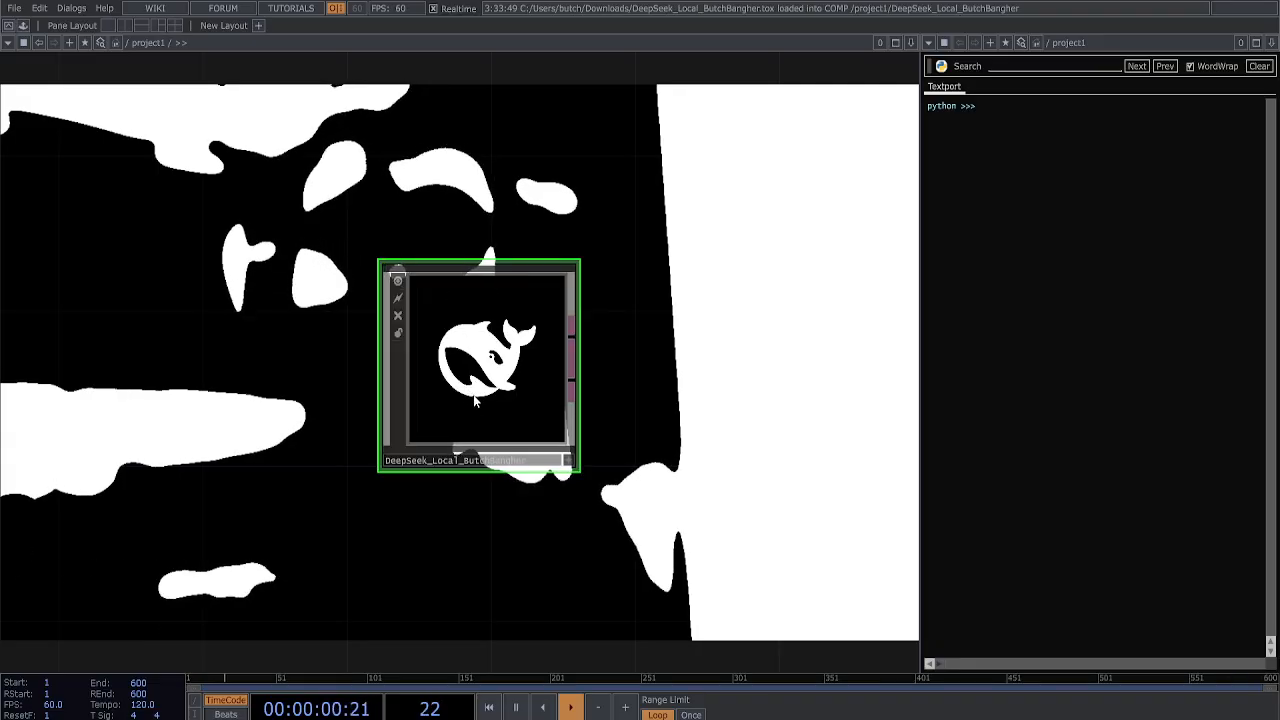
pyautogui.moveTo(659, 423); pyautogui.dragTo(715, 455)
pyautogui.moveTo(562, 426); pyautogui.dragTo(524, 425)
pyautogui.scroll(2, 515, 408)
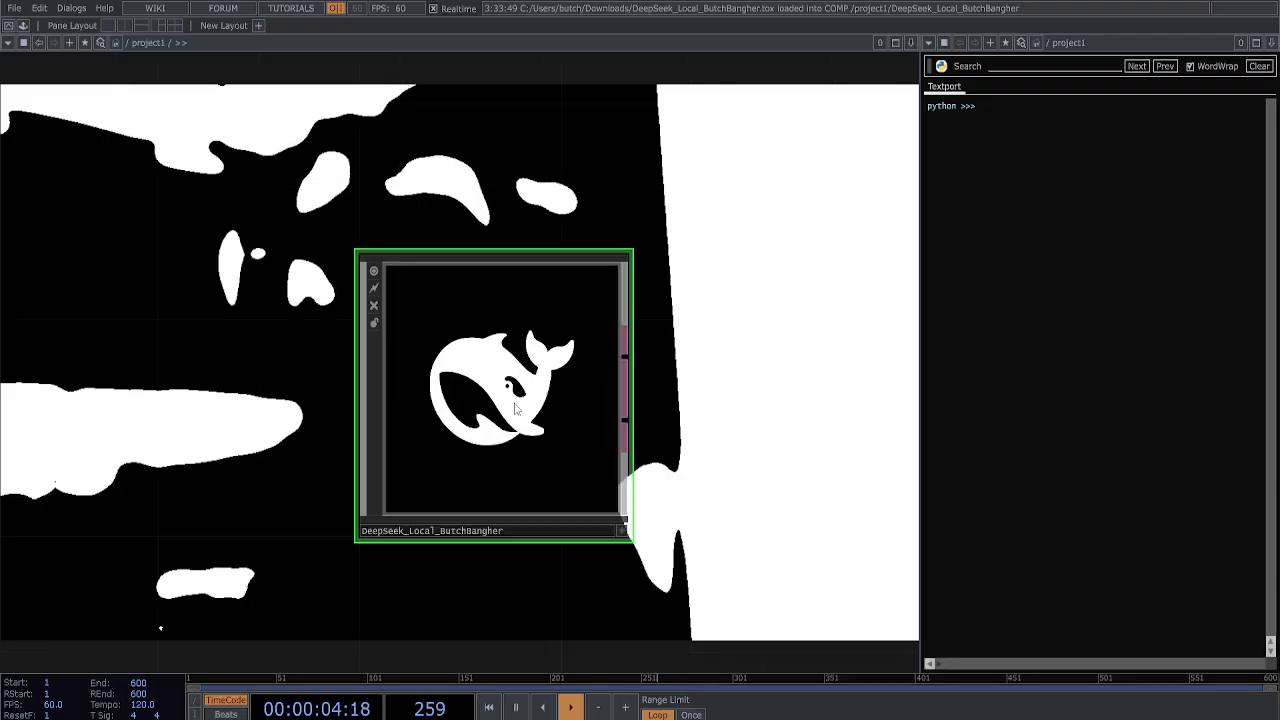
pyautogui.moveTo(680, 446); pyautogui.dragTo(486, 480)
pyautogui.press('p')
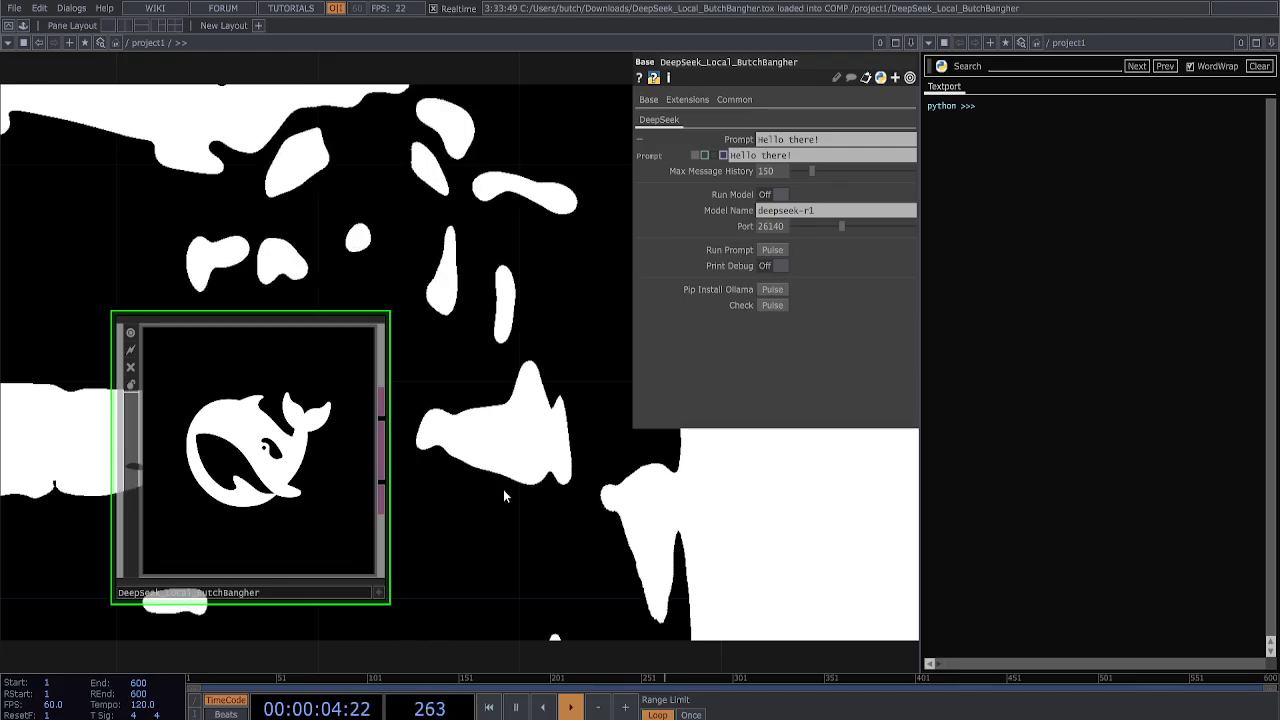
# - Run the component's check for the installed Ollama package, dismiss the result and hide the parameters
pyautogui.moveTo(452, 450); pyautogui.dragTo(372, 441)
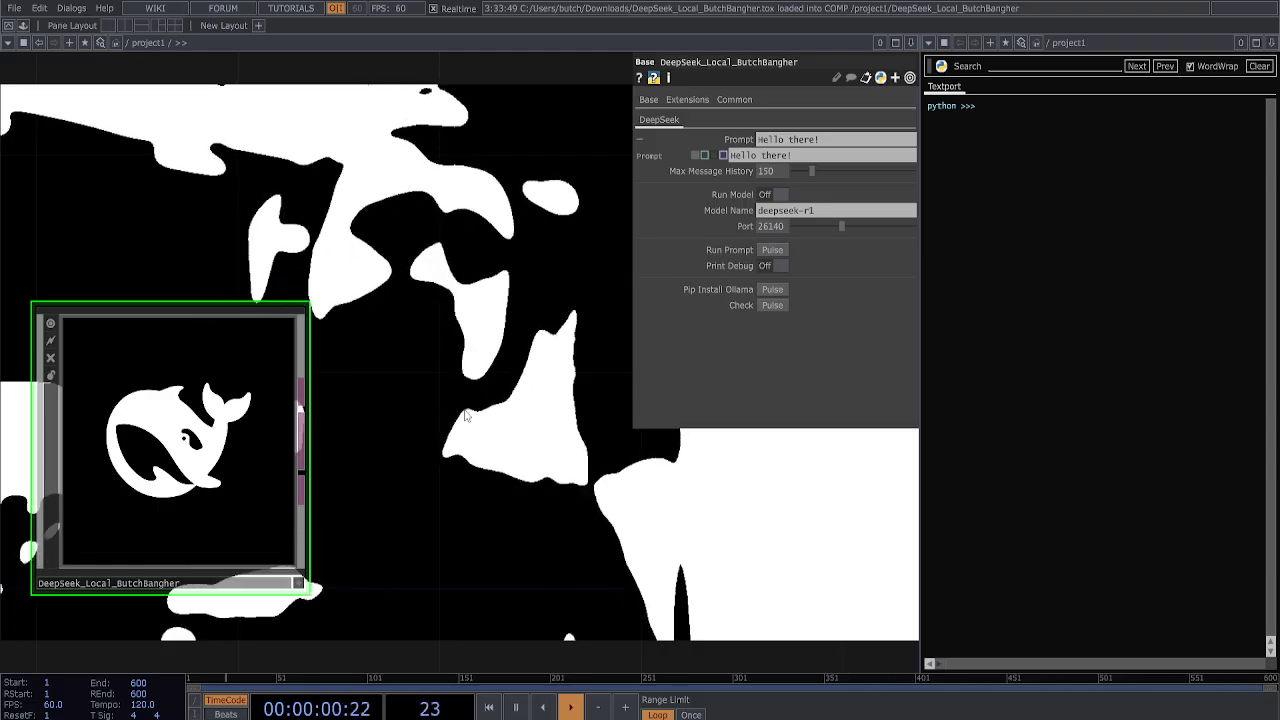
pyautogui.click(771, 309)
pyautogui.moveTo(743, 272); pyautogui.dragTo(476, 310)
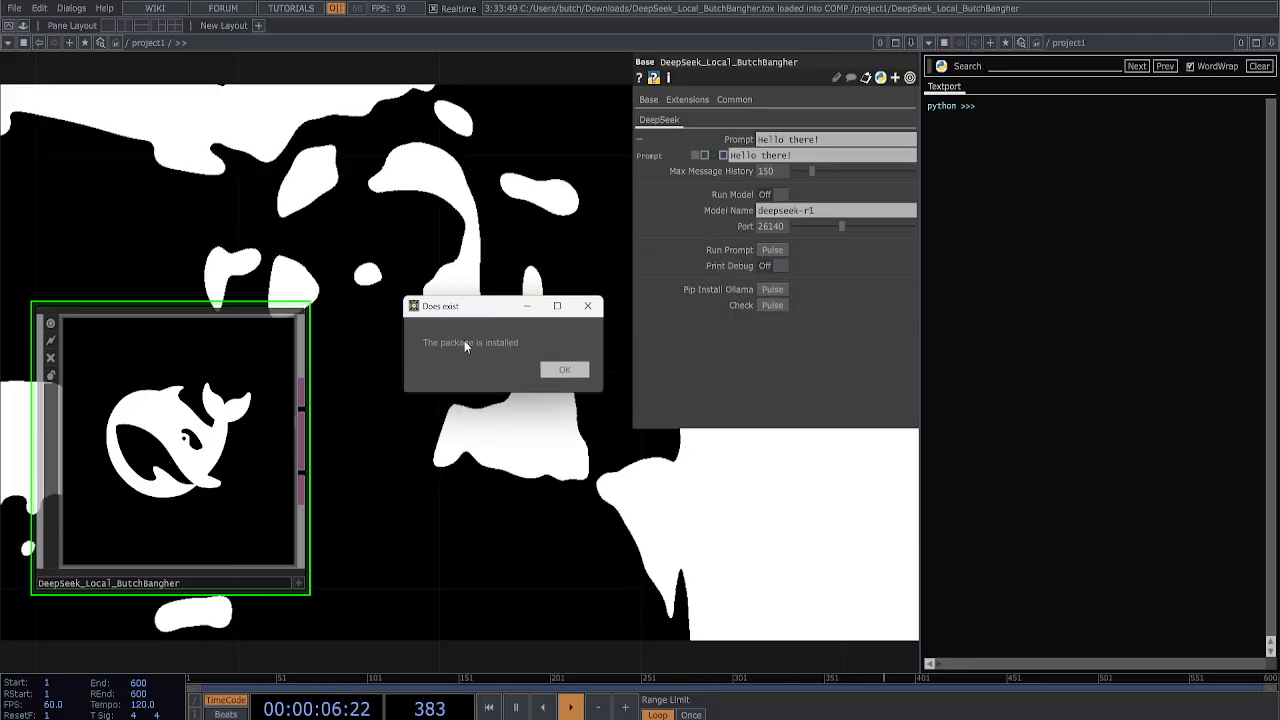
pyautogui.click(563, 371)
pyautogui.scroll(-3, 565, 483)
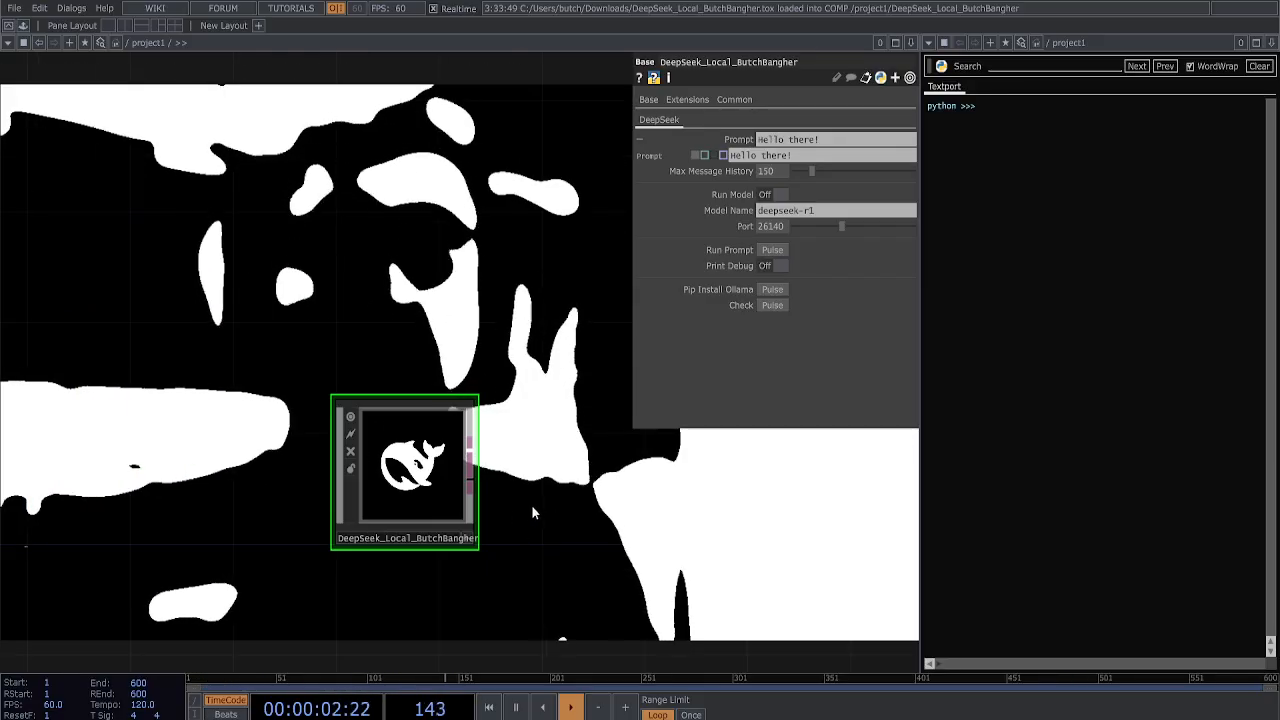
pyautogui.moveTo(532, 505); pyautogui.dragTo(639, 453)
pyautogui.press('p')
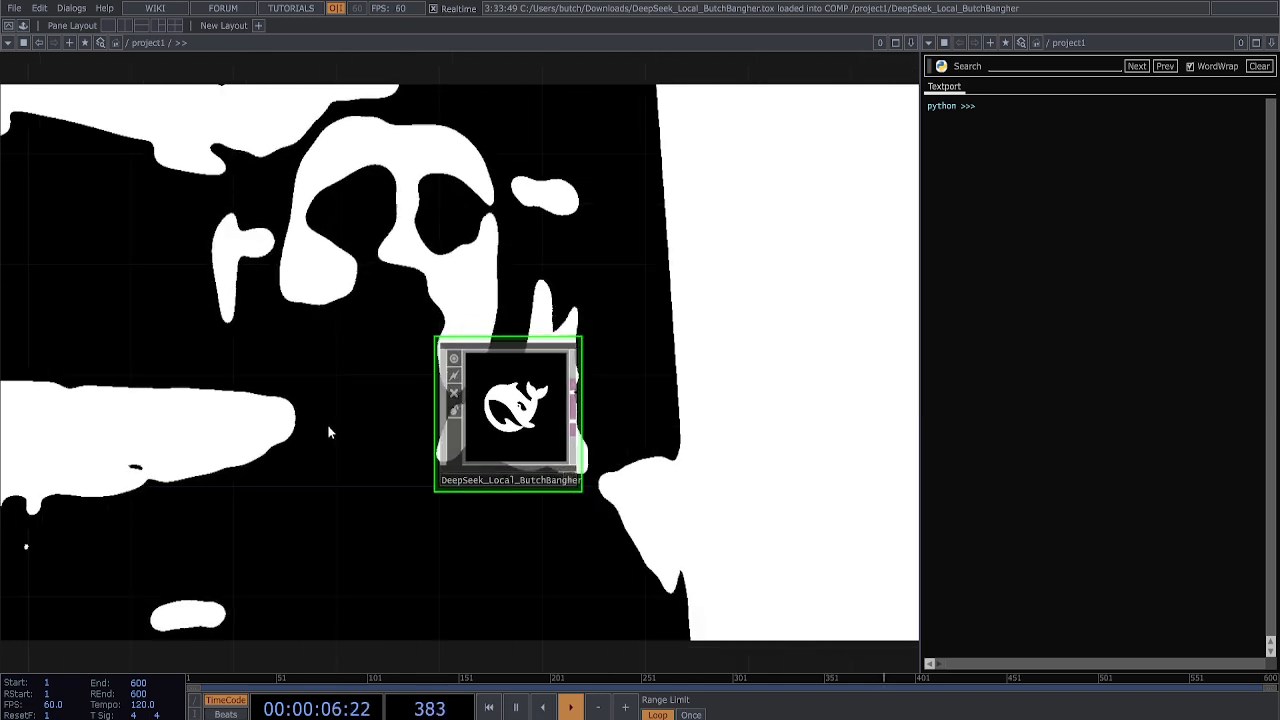
# - Attach a Null DAT to the component's out1_Results output and inspect its Think and Output rows
pyautogui.scroll(2, 634, 414)
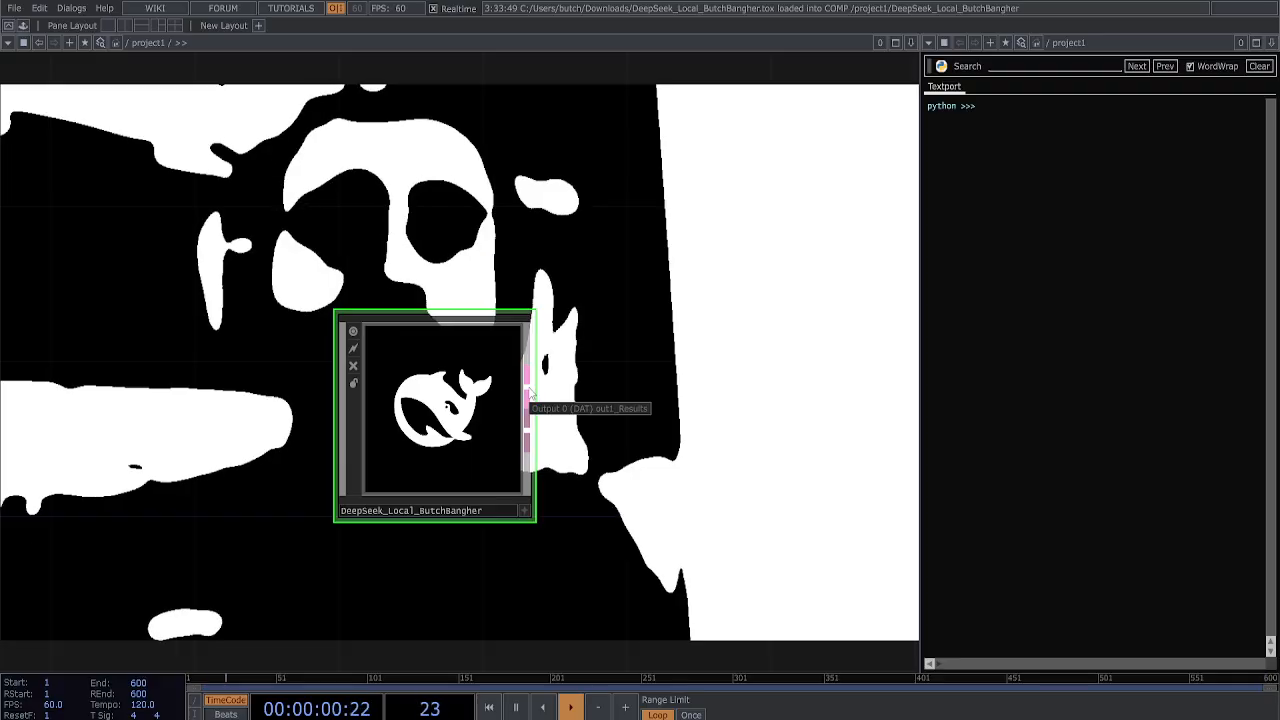
pyautogui.rightClick(529, 395)
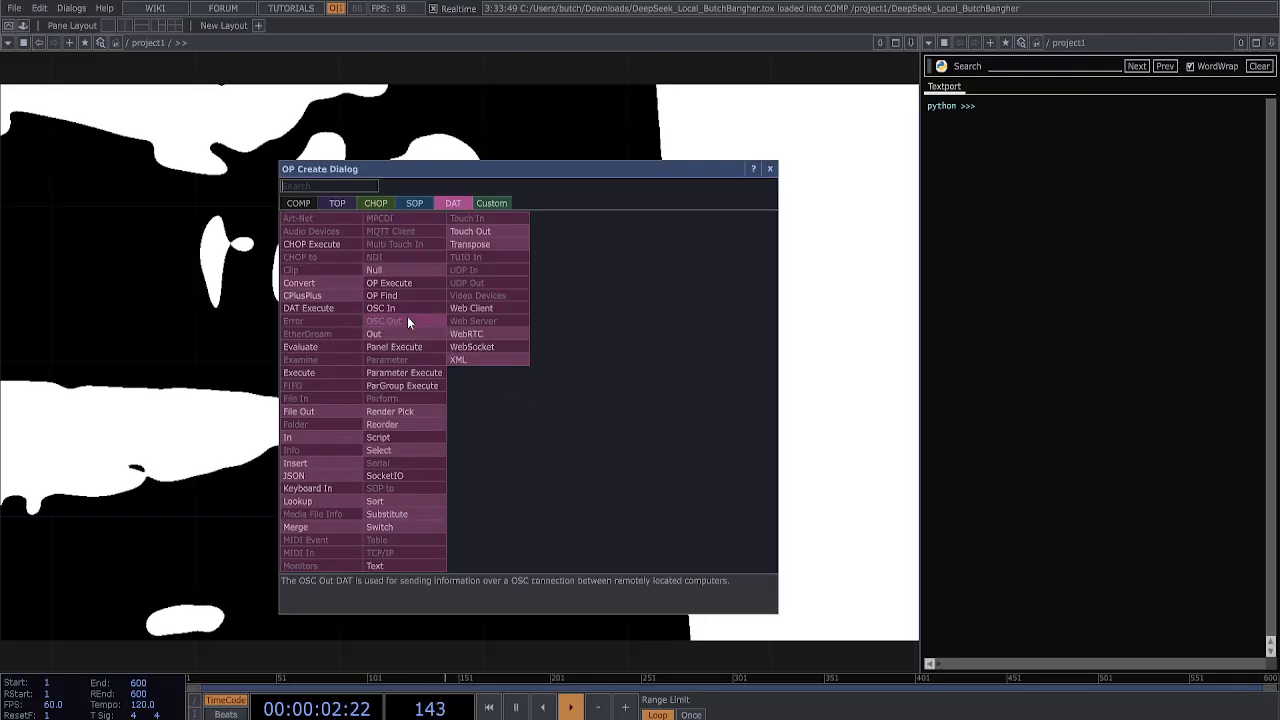
pyautogui.click(397, 282)
pyautogui.click(650, 330)
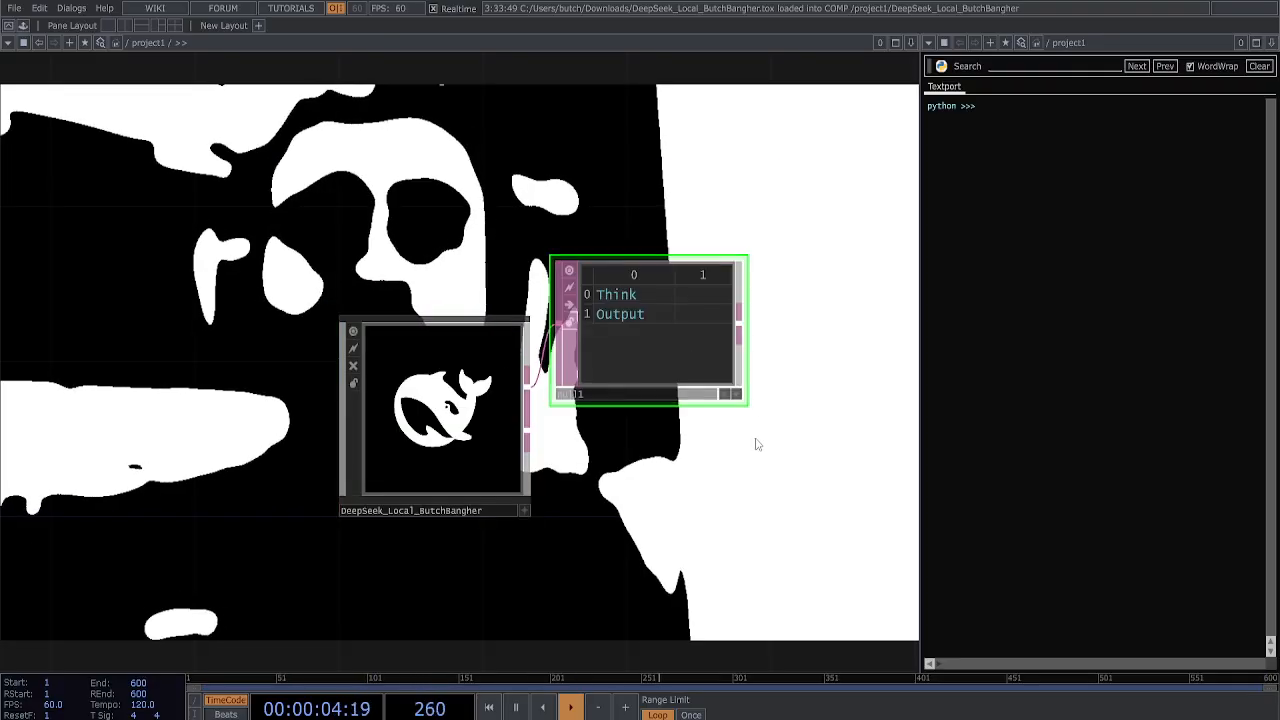
pyautogui.scroll(3, 746, 435)
pyautogui.moveTo(718, 419); pyautogui.dragTo(737, 504)
pyautogui.click(736, 442)
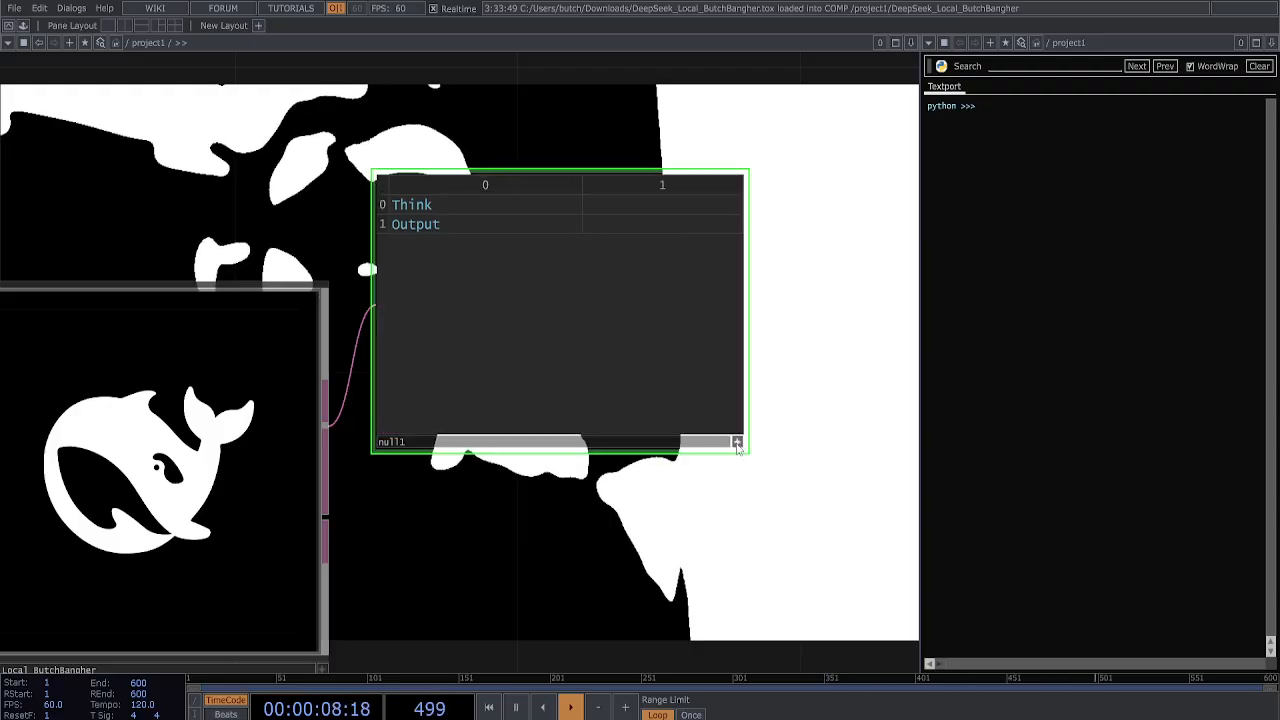
pyautogui.scroll(-3, 505, 565)
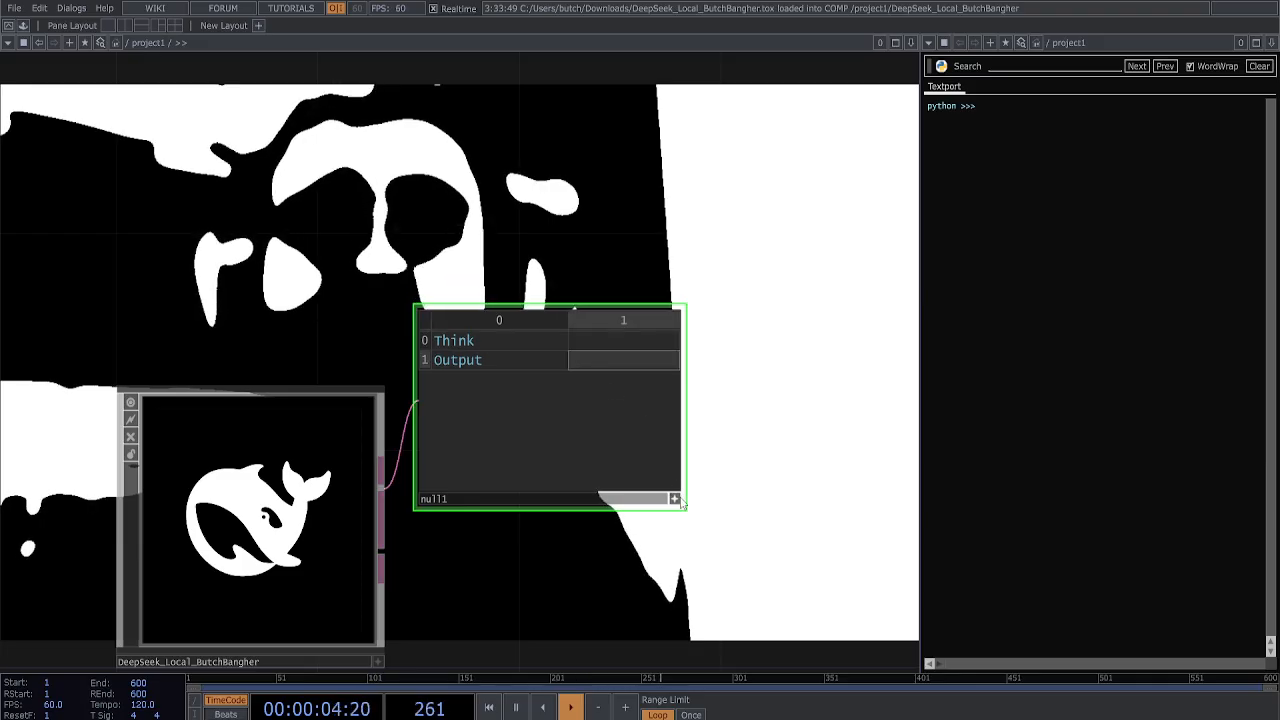
pyautogui.scroll(-2, 630, 420)
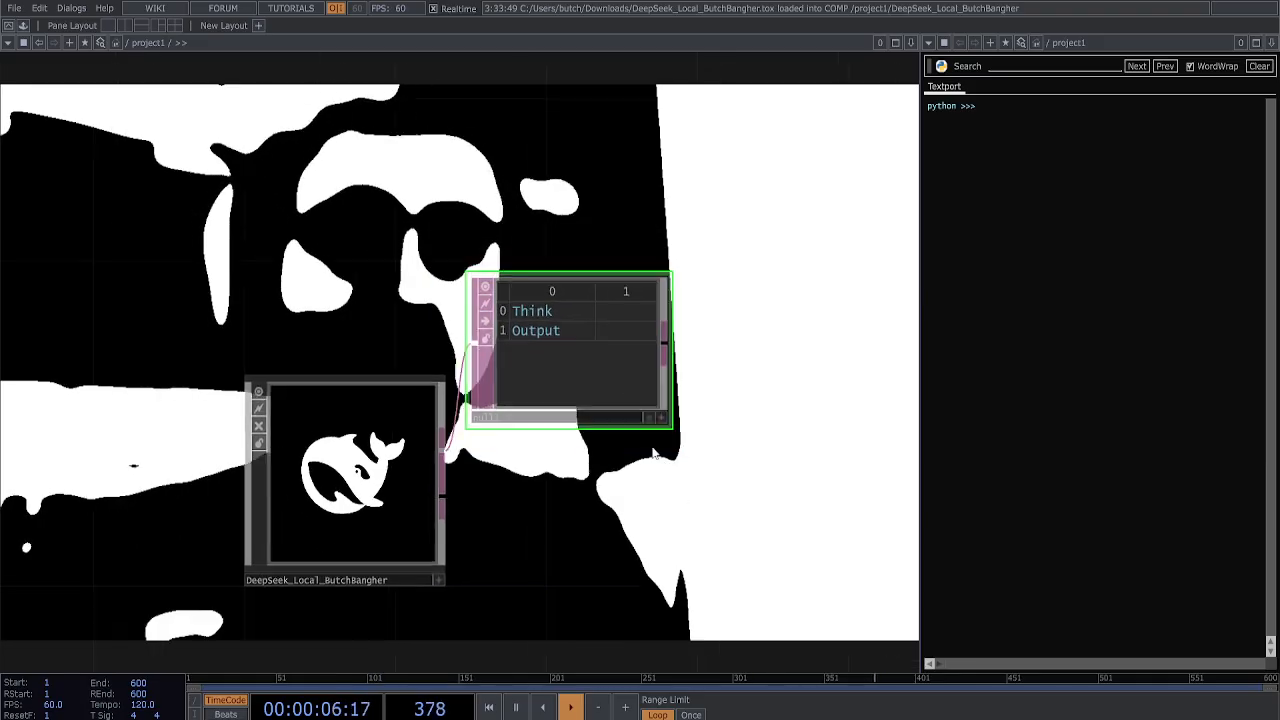
# - Attach another Null DAT to the component's second output, placed below the first Null
pyautogui.scroll(-1, 653, 453)
pyautogui.moveTo(600, 470); pyautogui.dragTo(536, 434)
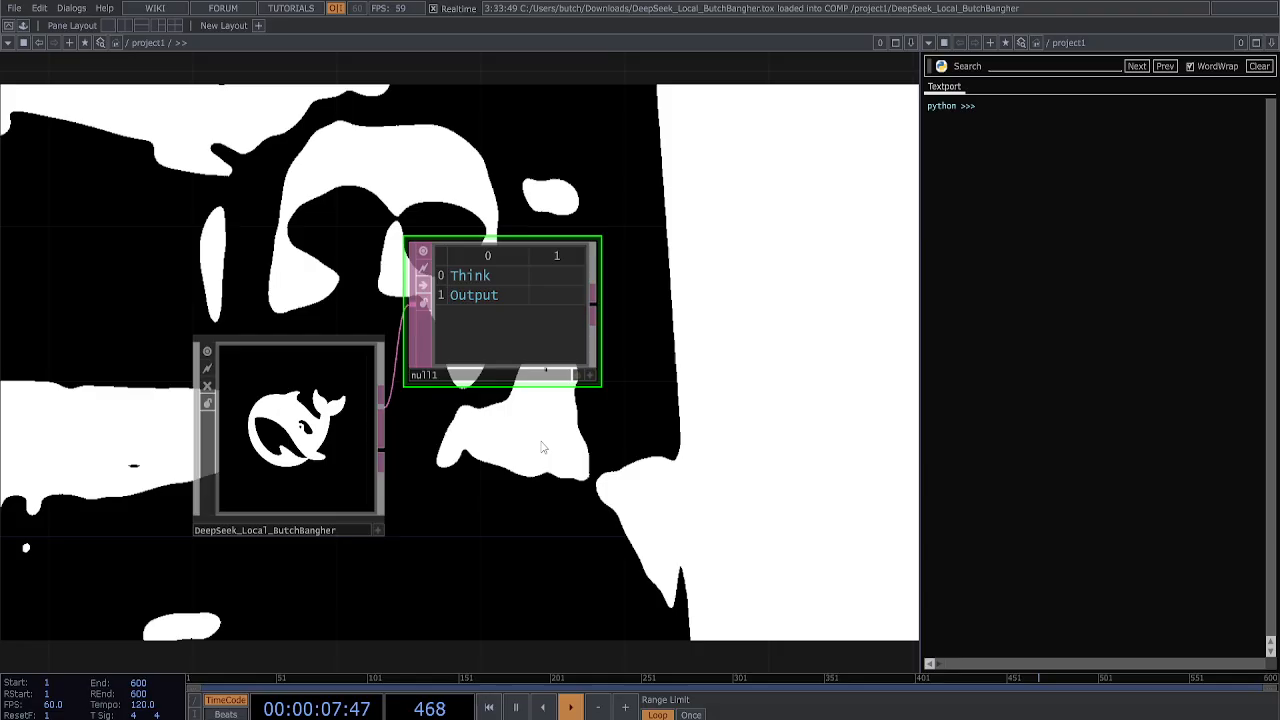
pyautogui.rightClick(386, 452)
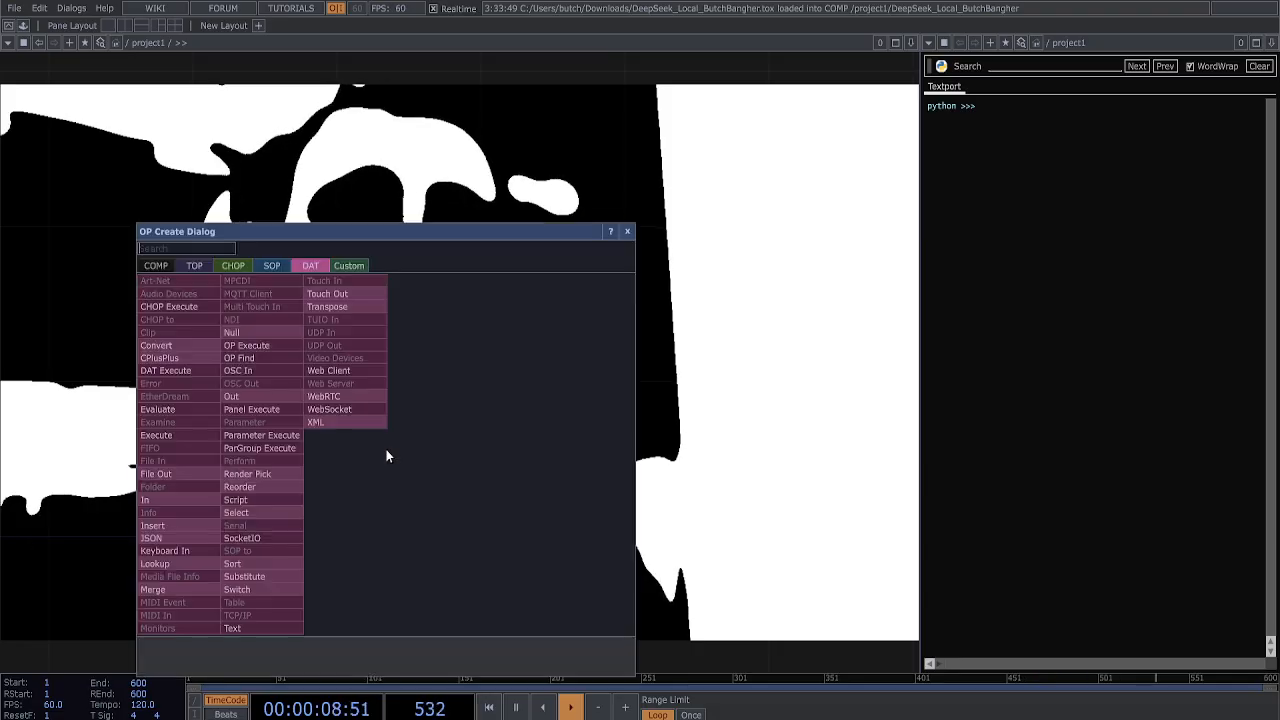
pyautogui.click(250, 334)
pyautogui.click(506, 505)
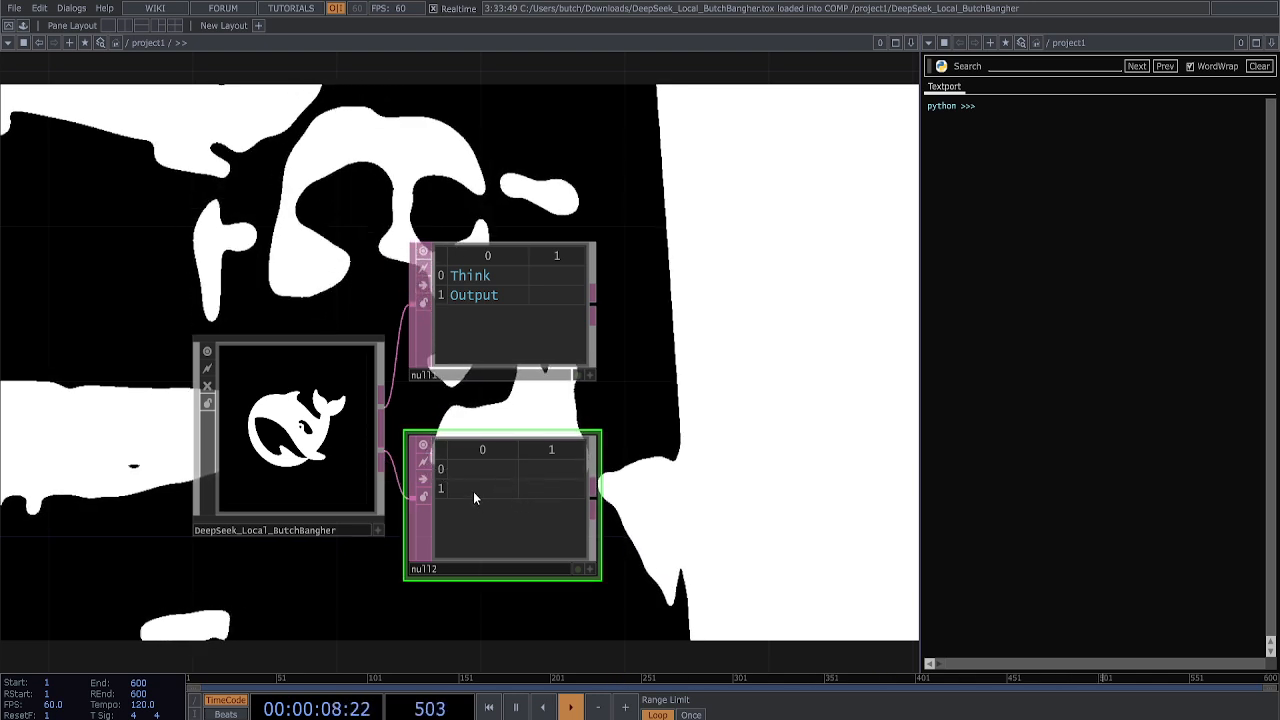
# - Add a Text DAT in the empty network space left of the DeepSeek component
pyautogui.moveTo(659, 473); pyautogui.dragTo(773, 473)
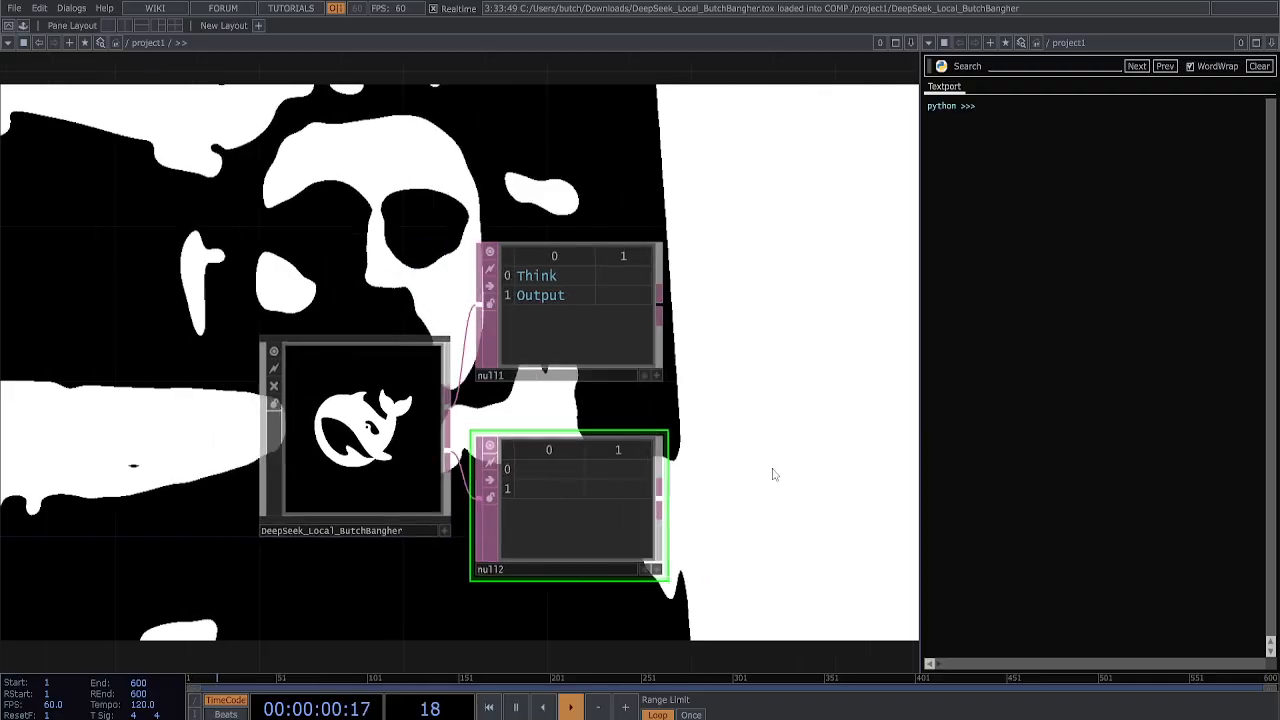
pyautogui.moveTo(236, 471); pyautogui.dragTo(425, 463)
pyautogui.scroll(-3, 383, 480)
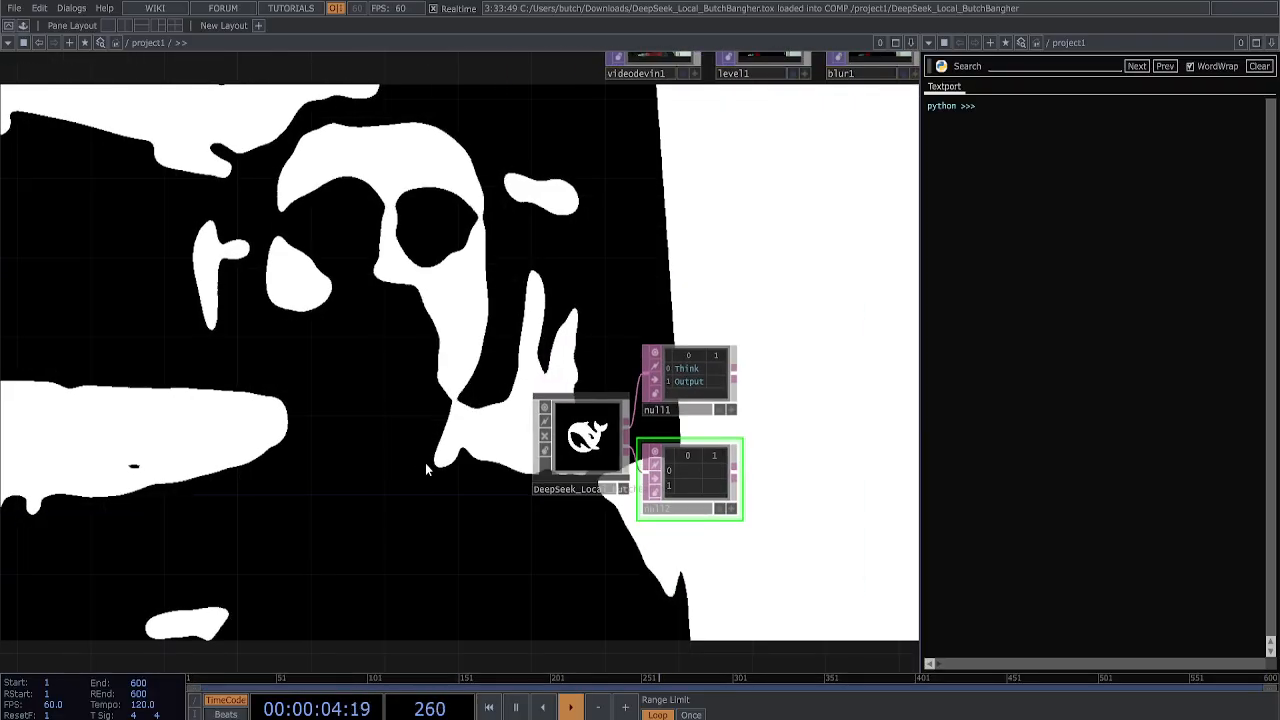
pyautogui.moveTo(614, 444); pyautogui.dragTo(578, 444)
pyautogui.moveTo(391, 491); pyautogui.dragTo(491, 476)
pyautogui.press('Tab')
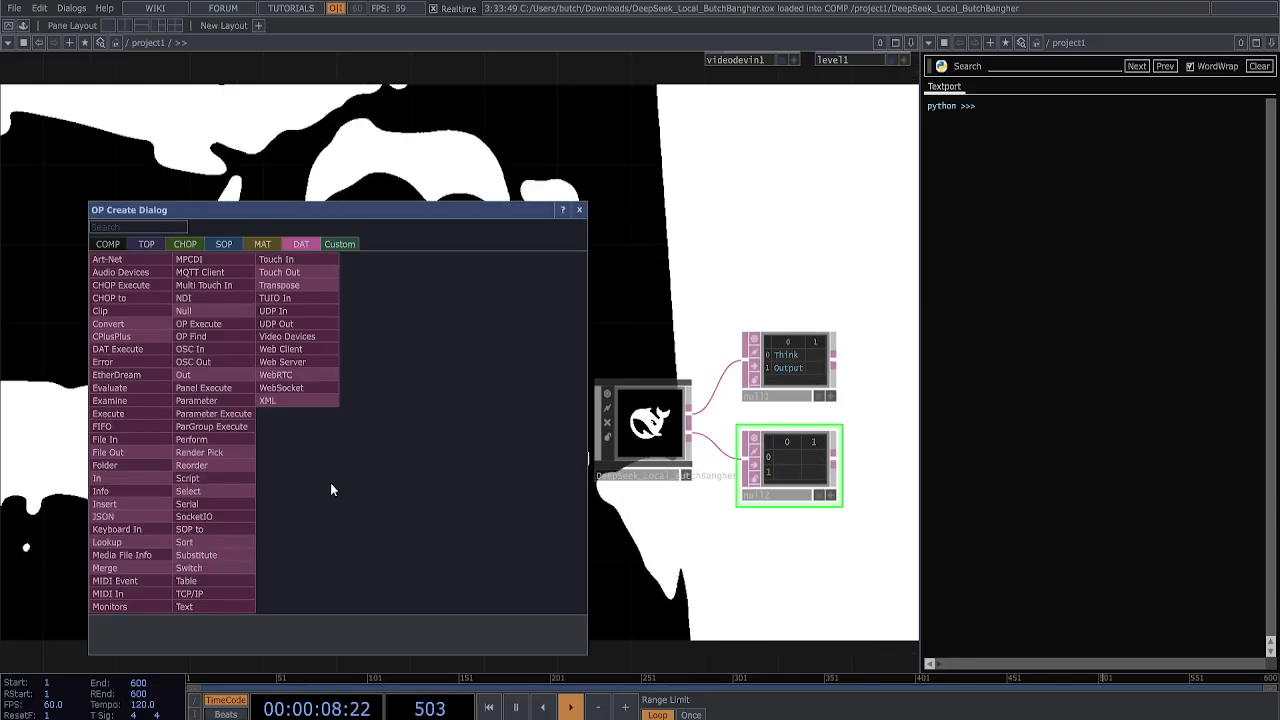
pyautogui.click(230, 594)
pyautogui.click(309, 421)
pyautogui.scroll(3, 310, 422)
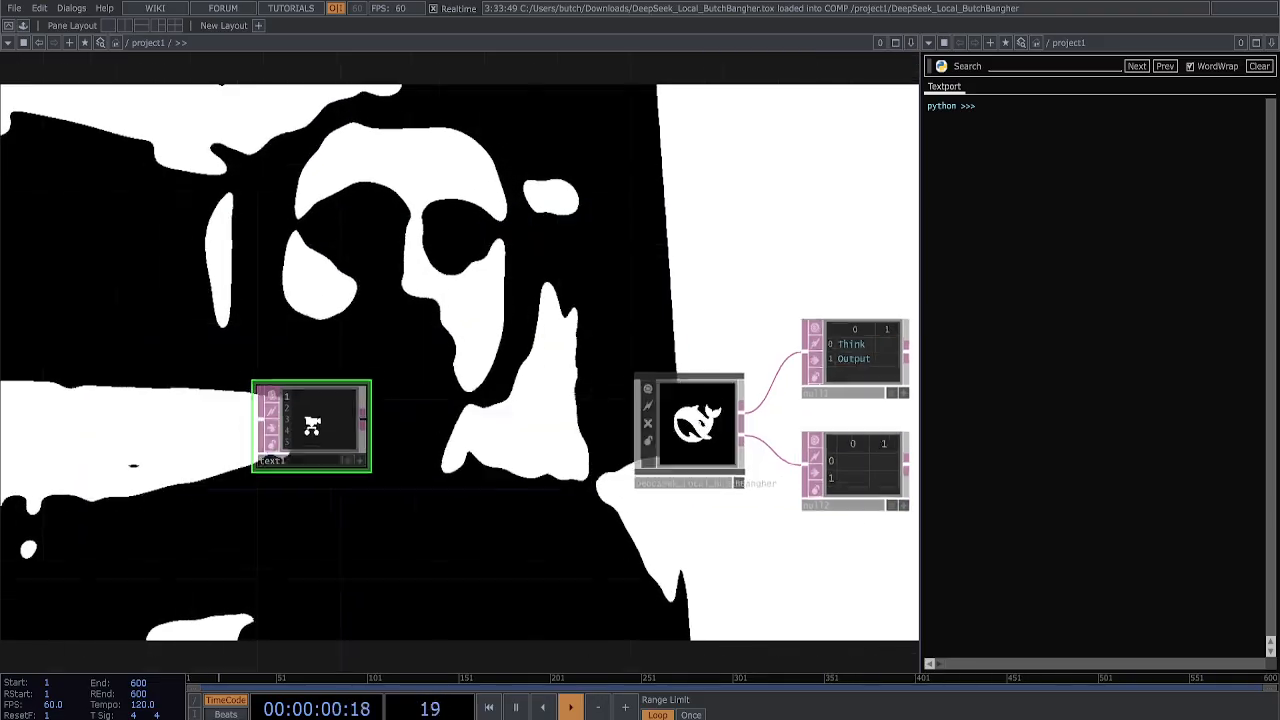
# - Enter "Hey i like ice cream" as the content of the Text DAT
pyautogui.click(371, 470)
pyautogui.write('Hey i like ice cream')
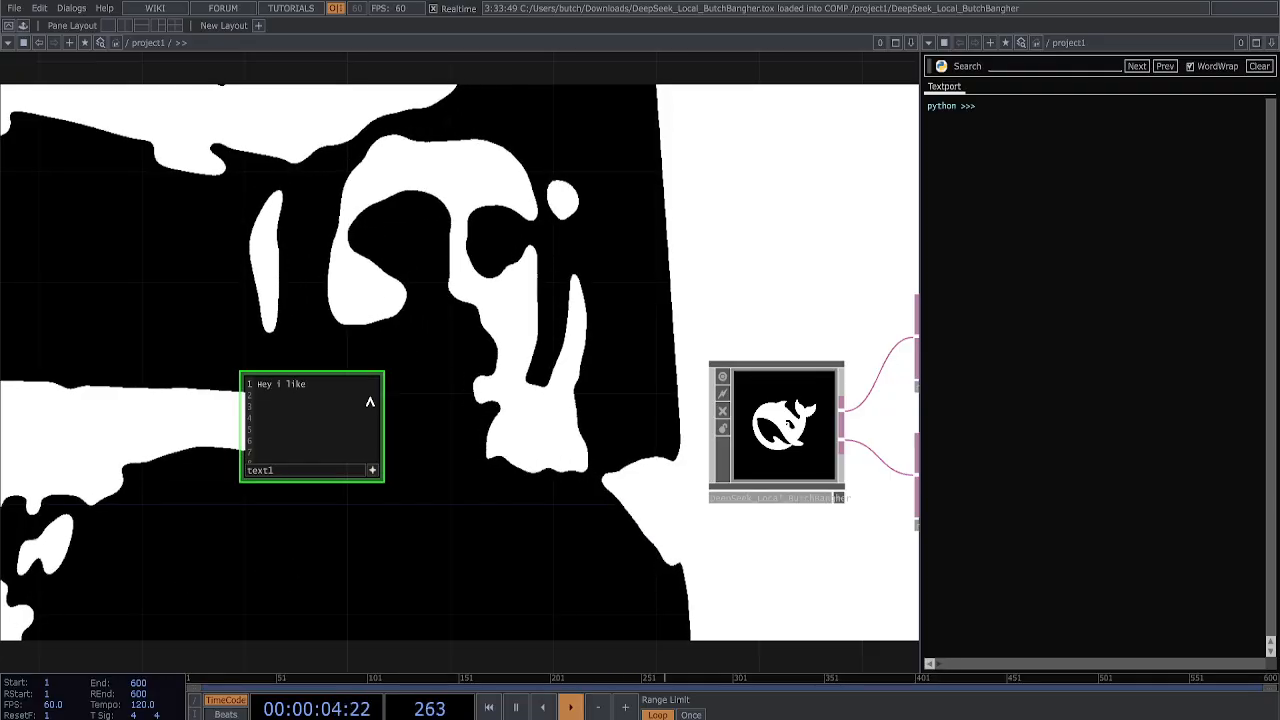
pyautogui.click(372, 470)
# - Move the Text DAT up slightly and place a copy of it directly below
pyautogui.moveTo(357, 433); pyautogui.dragTo(352, 394)
pyautogui.hotkey('ctrl', 'c')
pyautogui.hotkey('ctrl', 'v')
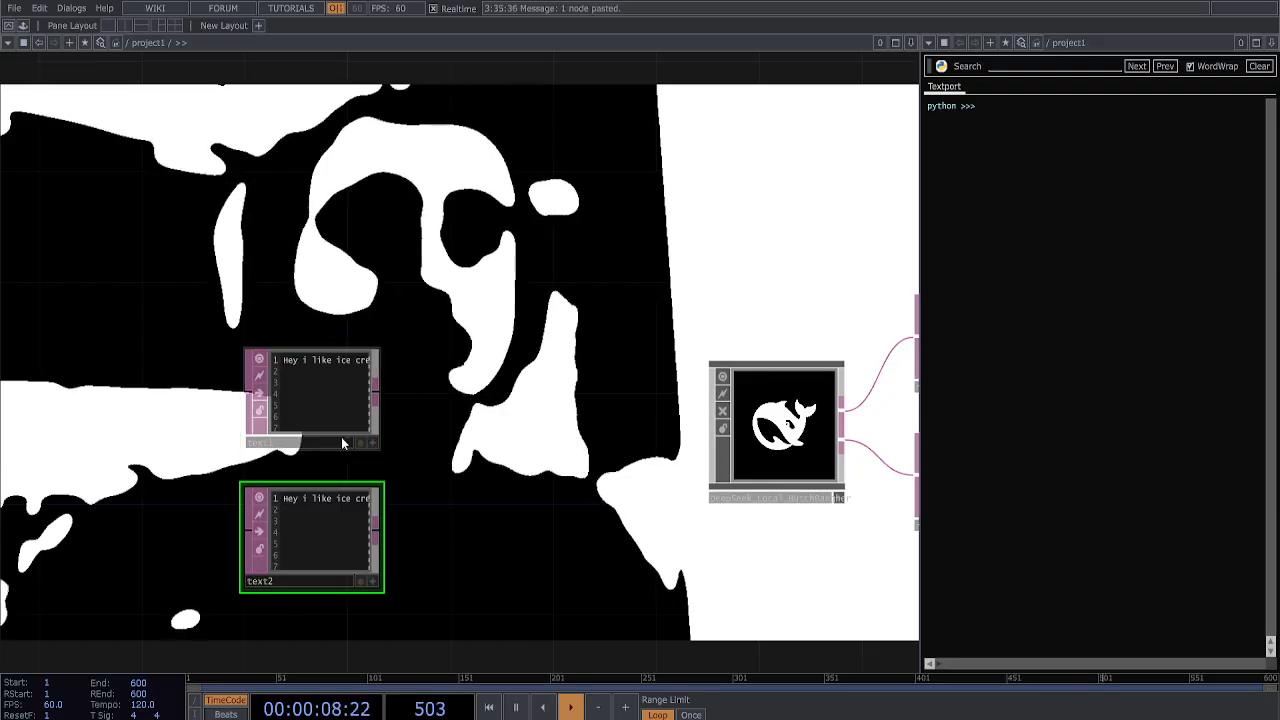
# - Replace the content of the lower Text DAT with "what food do i like?"
pyautogui.scroll(2, 385, 590)
pyautogui.click(374, 586)
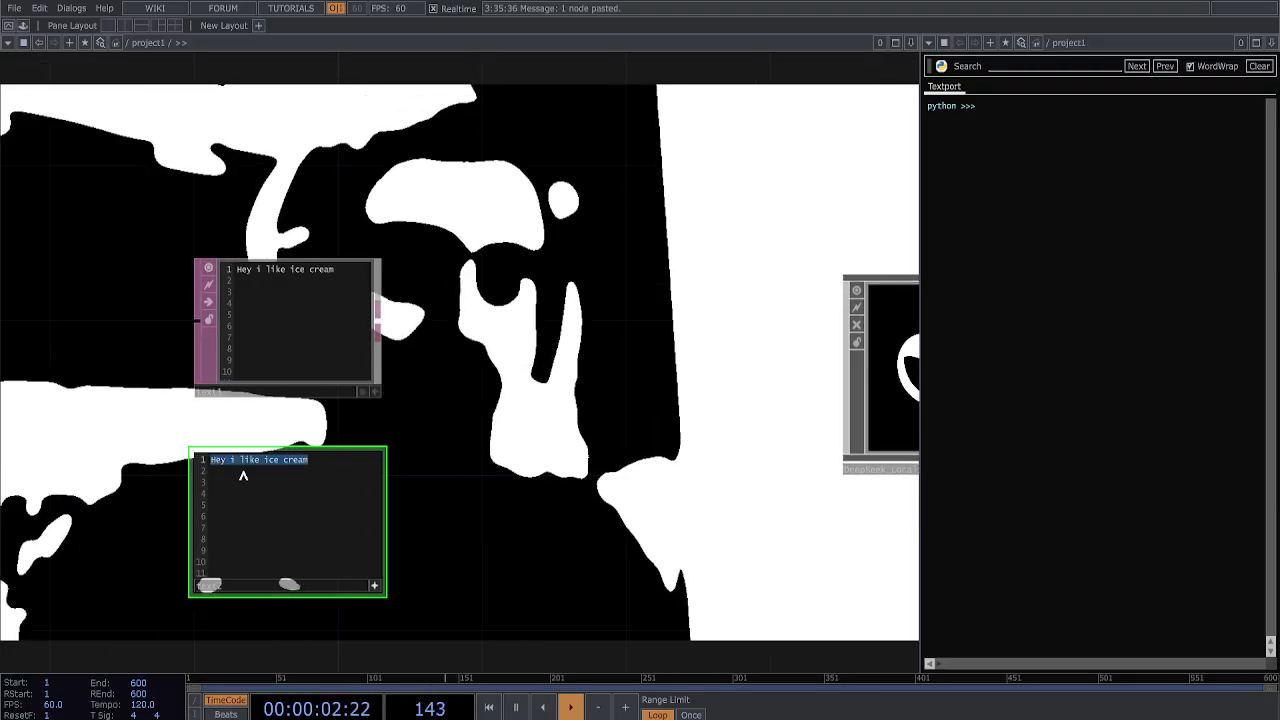
pyautogui.write('what food')
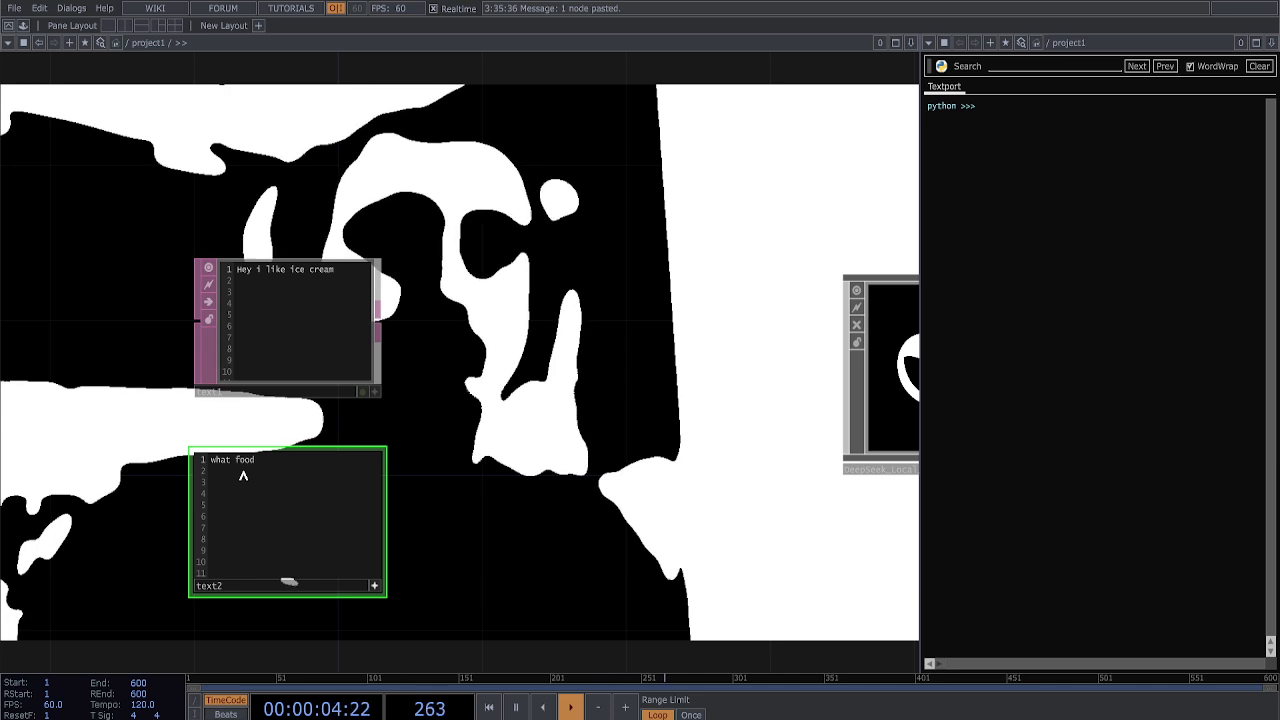
pyautogui.write(' do i like')
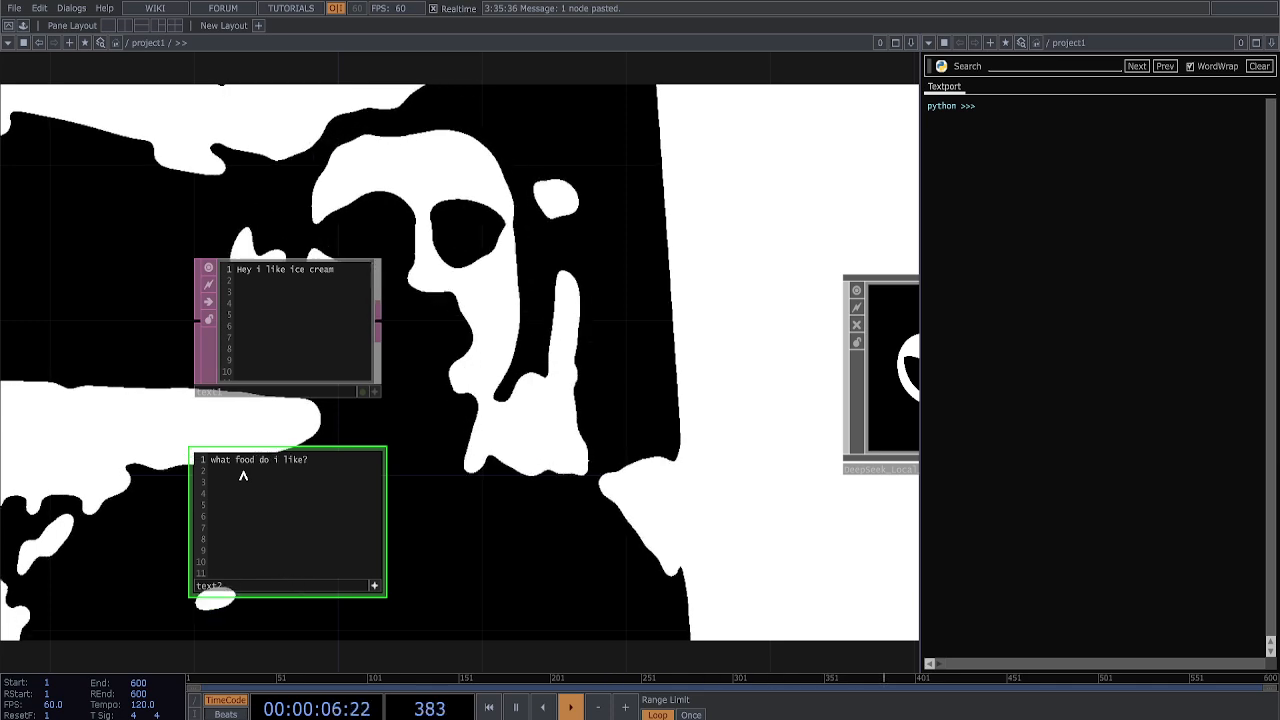
pyautogui.write('?')
pyautogui.click(373, 586)
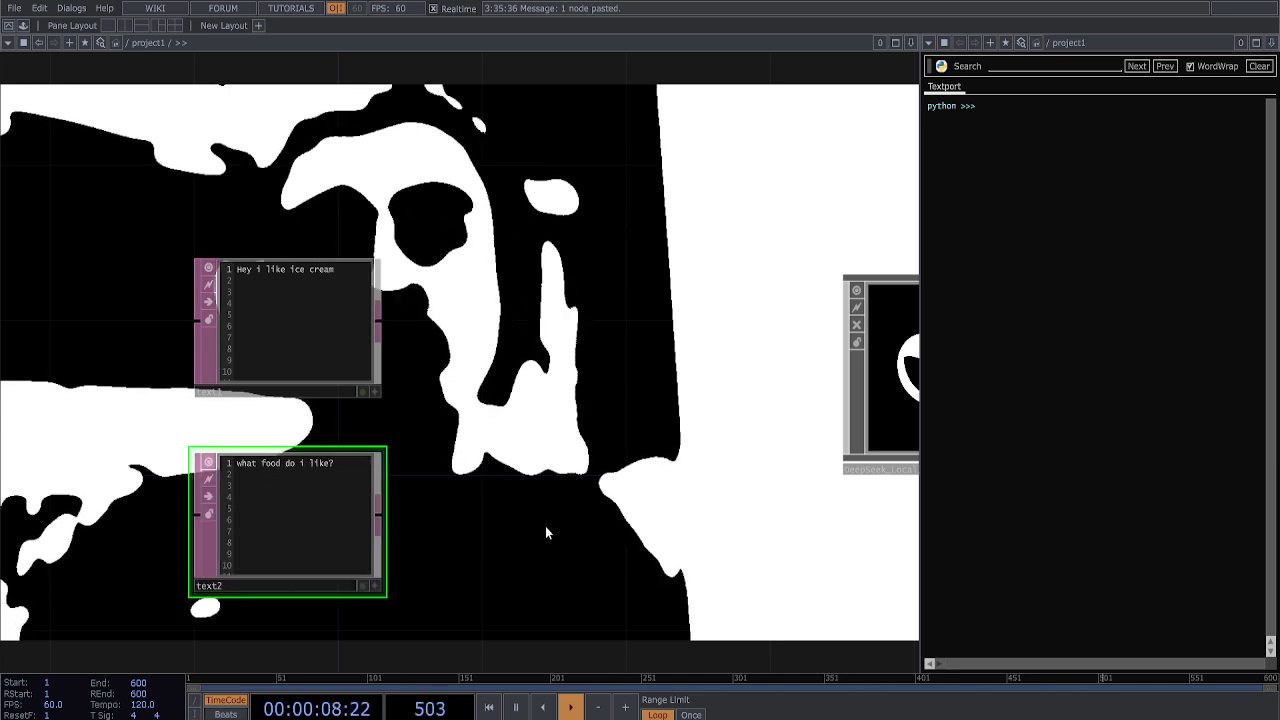
# - Attach a Switch DAT to the first Text DAT's output and wire the second Text DAT in as another input
pyautogui.moveTo(520, 503); pyautogui.dragTo(353, 494)
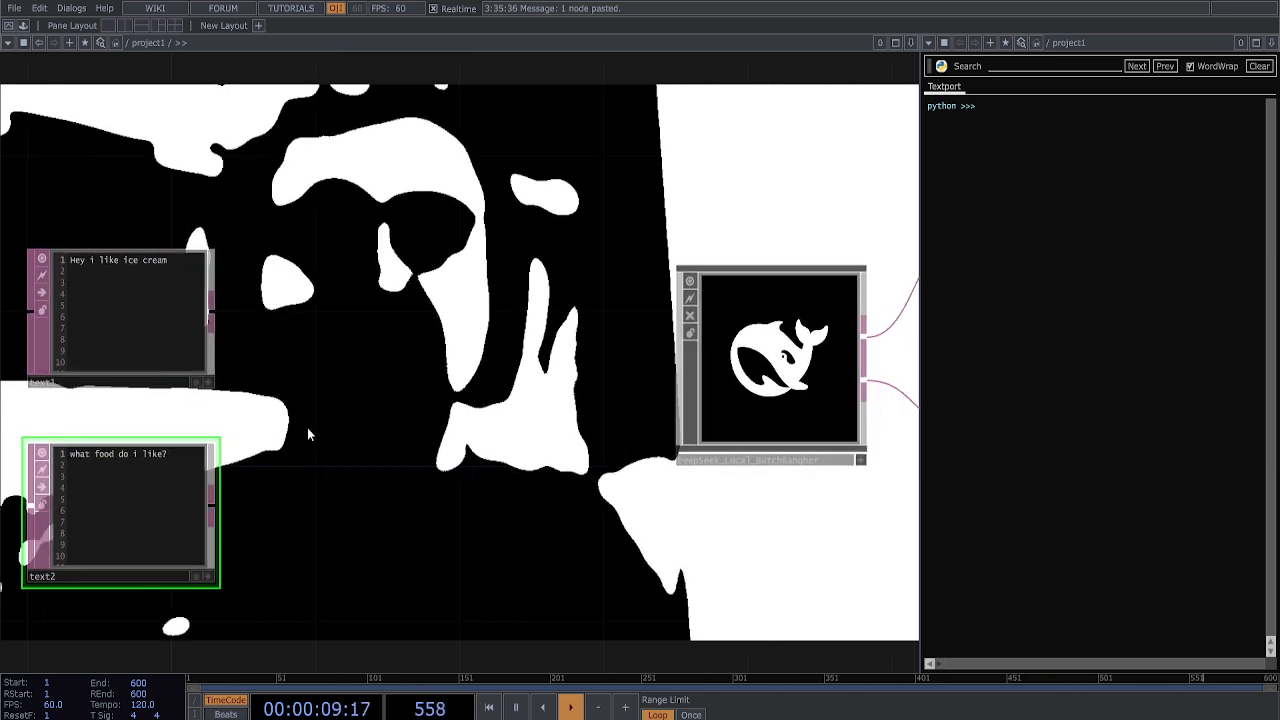
pyautogui.rightClick(214, 315)
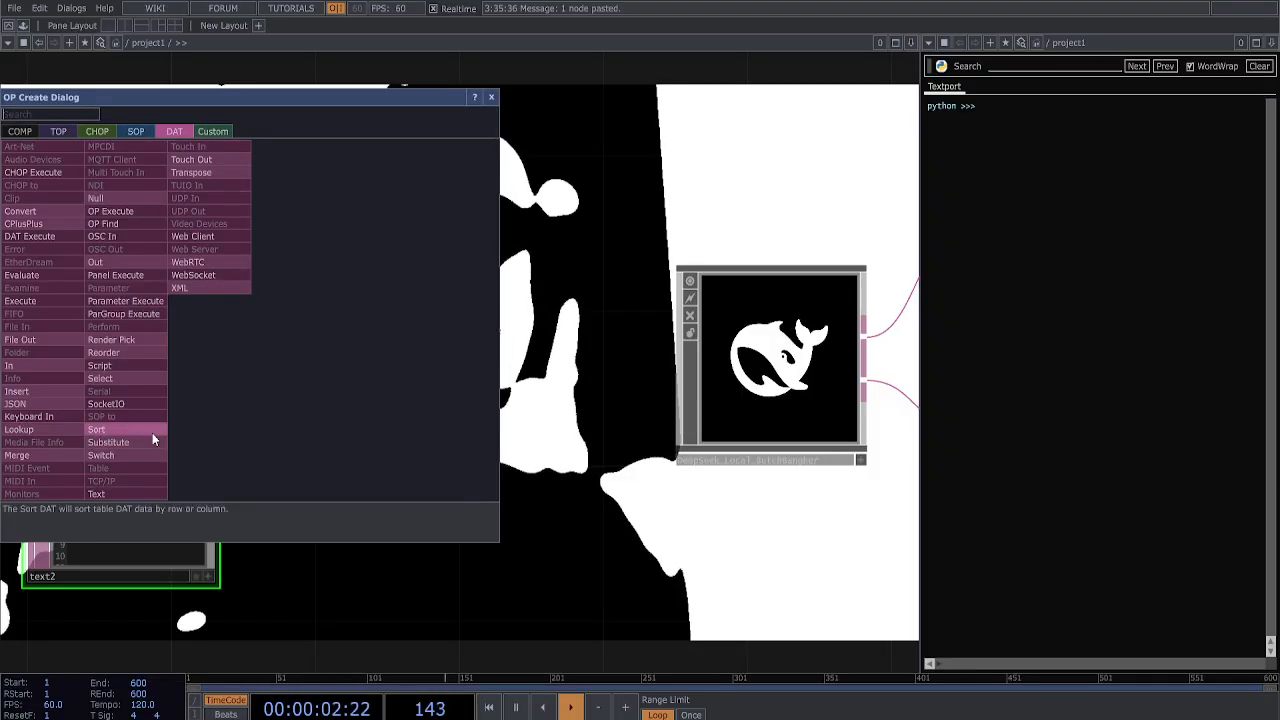
pyautogui.click(100, 455)
pyautogui.click(420, 362)
pyautogui.moveTo(220, 510); pyautogui.dragTo(318, 346)
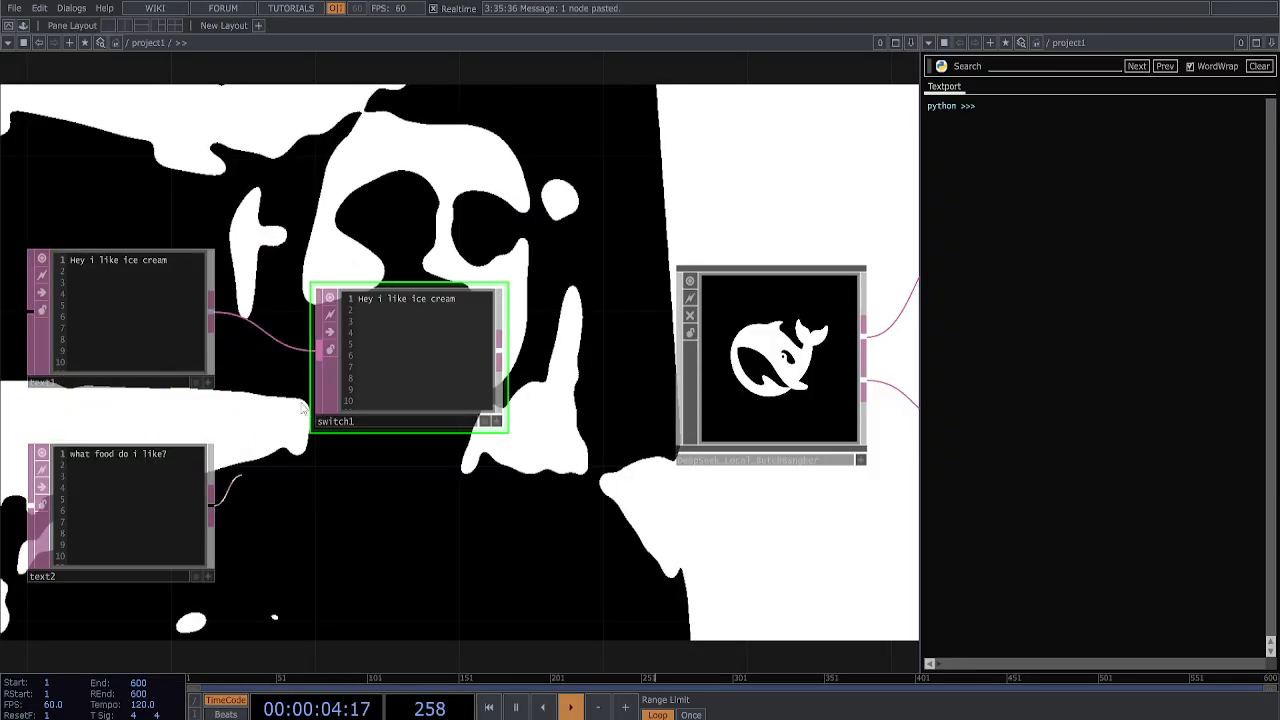
pyautogui.moveTo(377, 470); pyautogui.dragTo(359, 500)
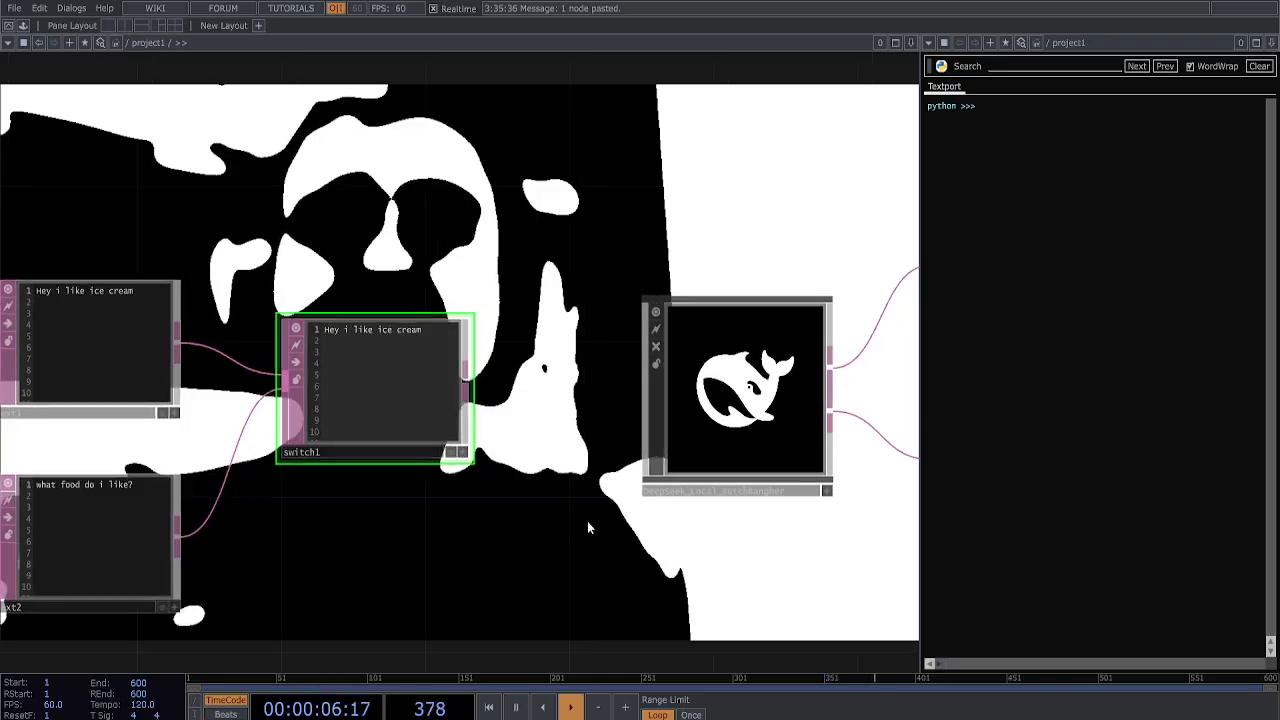
# - Reference the Switch DAT in the DeepSeek component's Prompt parameter with the expression op('switch1').text
pyautogui.scroll(-2, 587, 521)
pyautogui.click(555, 450)
pyautogui.moveTo(551, 447); pyautogui.dragTo(520, 446)
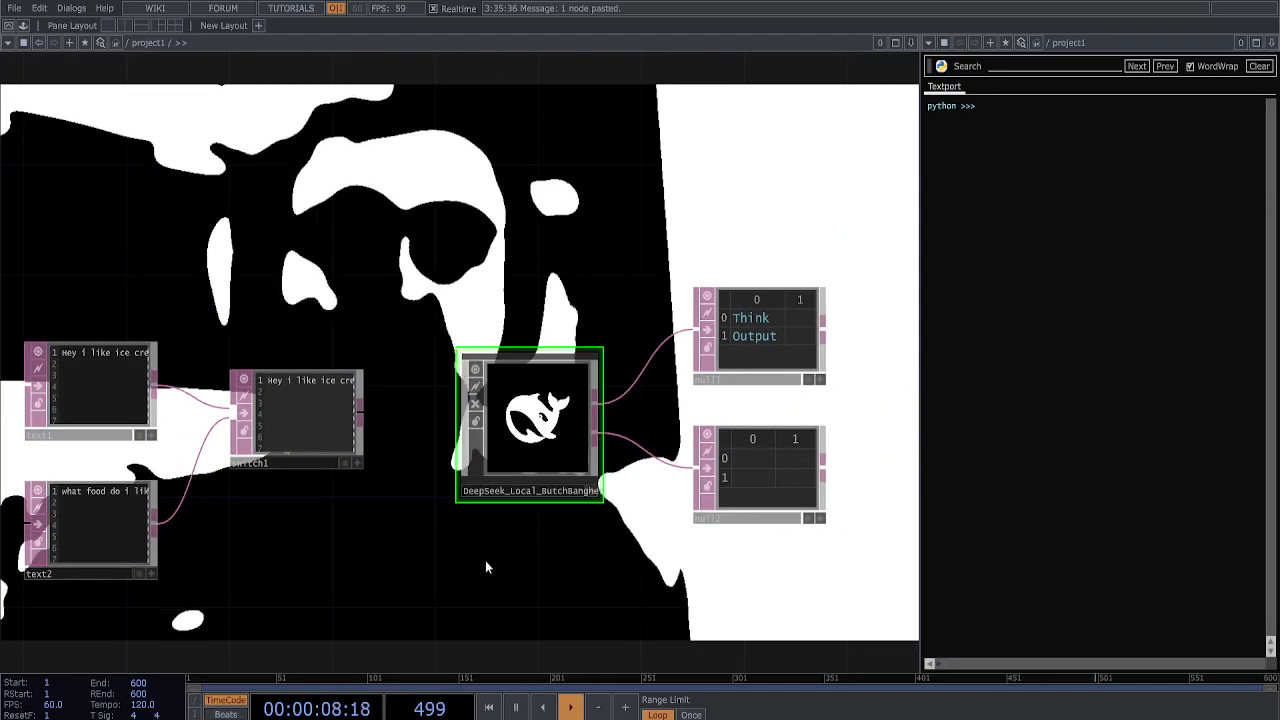
pyautogui.press('p')
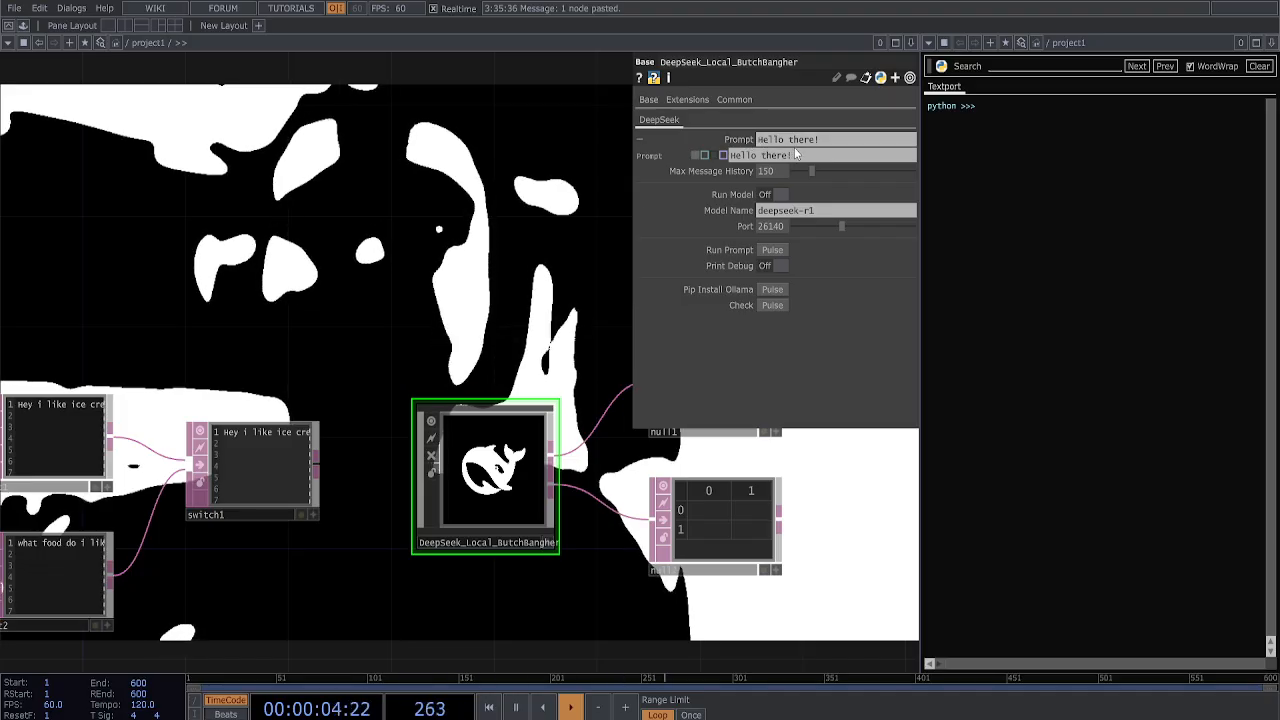
pyautogui.click(763, 142)
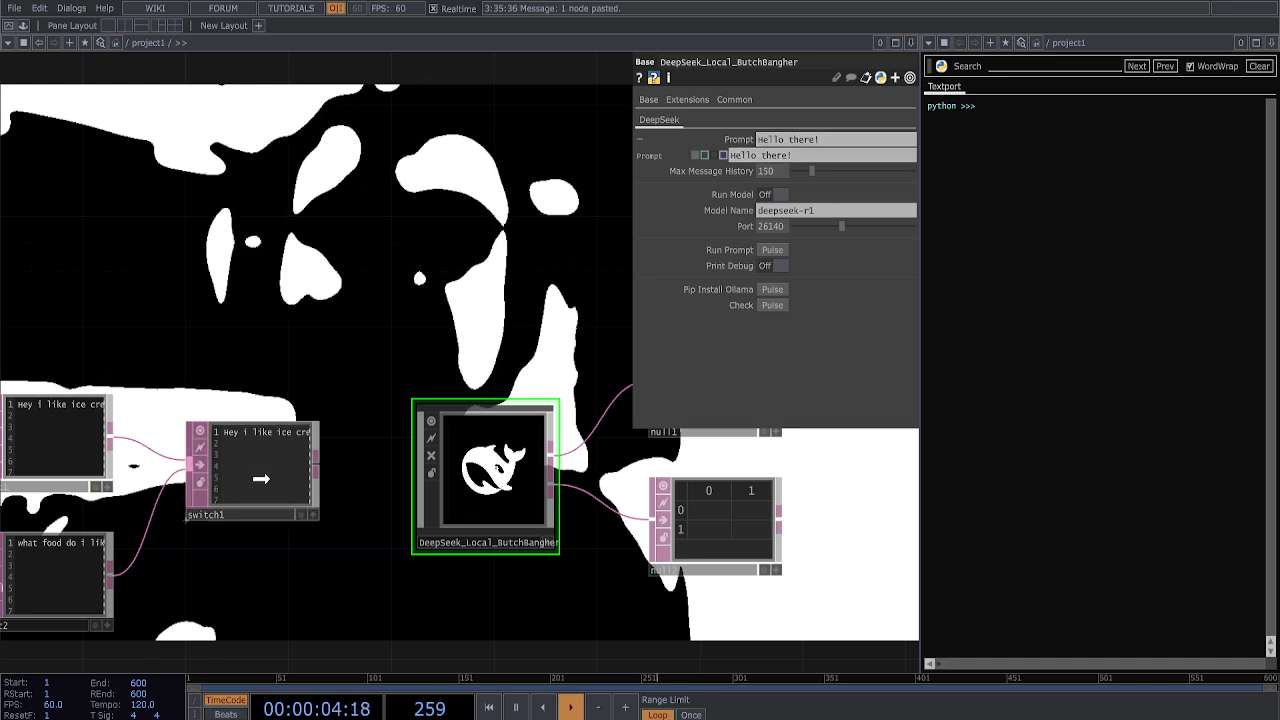
pyautogui.moveTo(253, 481); pyautogui.dragTo(785, 144)
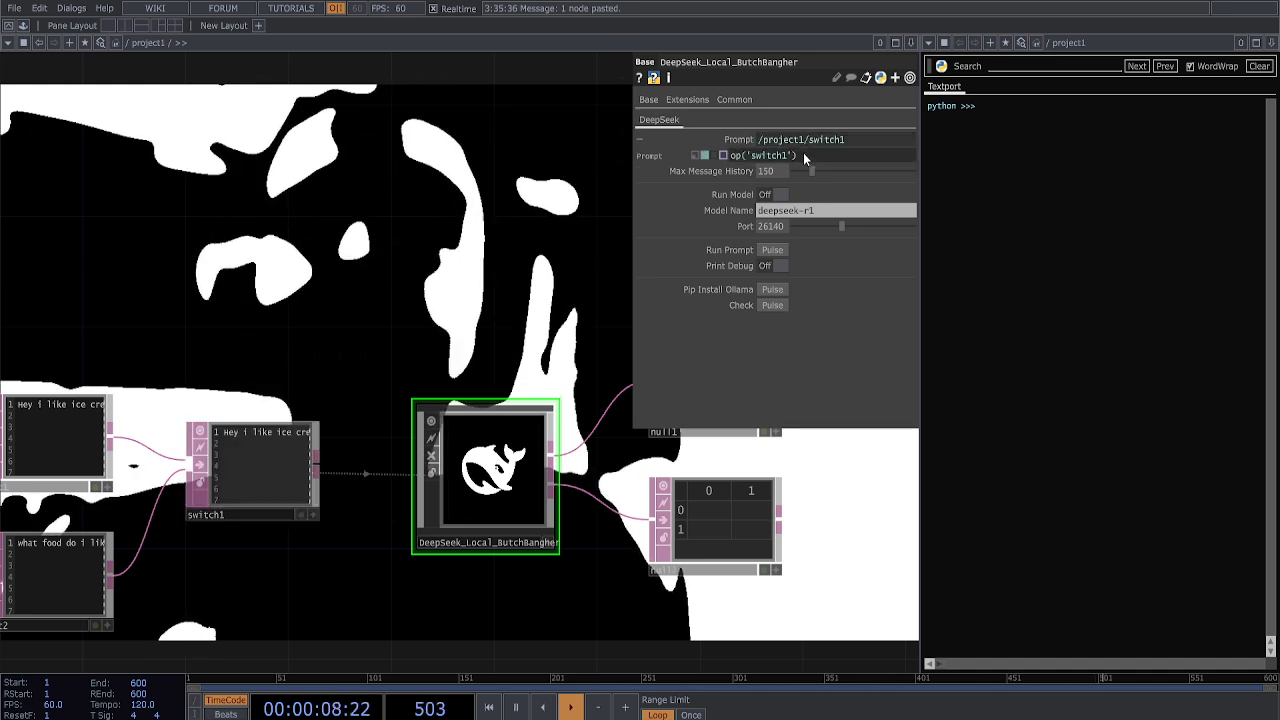
pyautogui.write('.text')
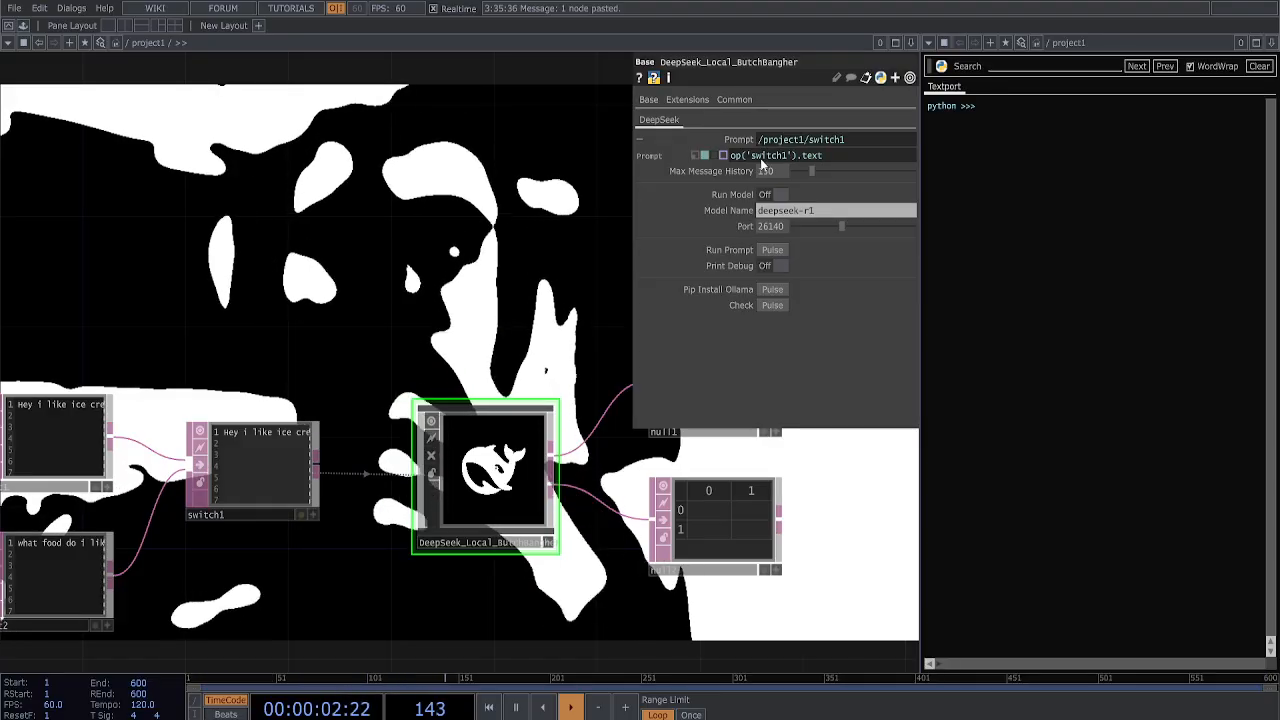
pyautogui.click(362, 343)
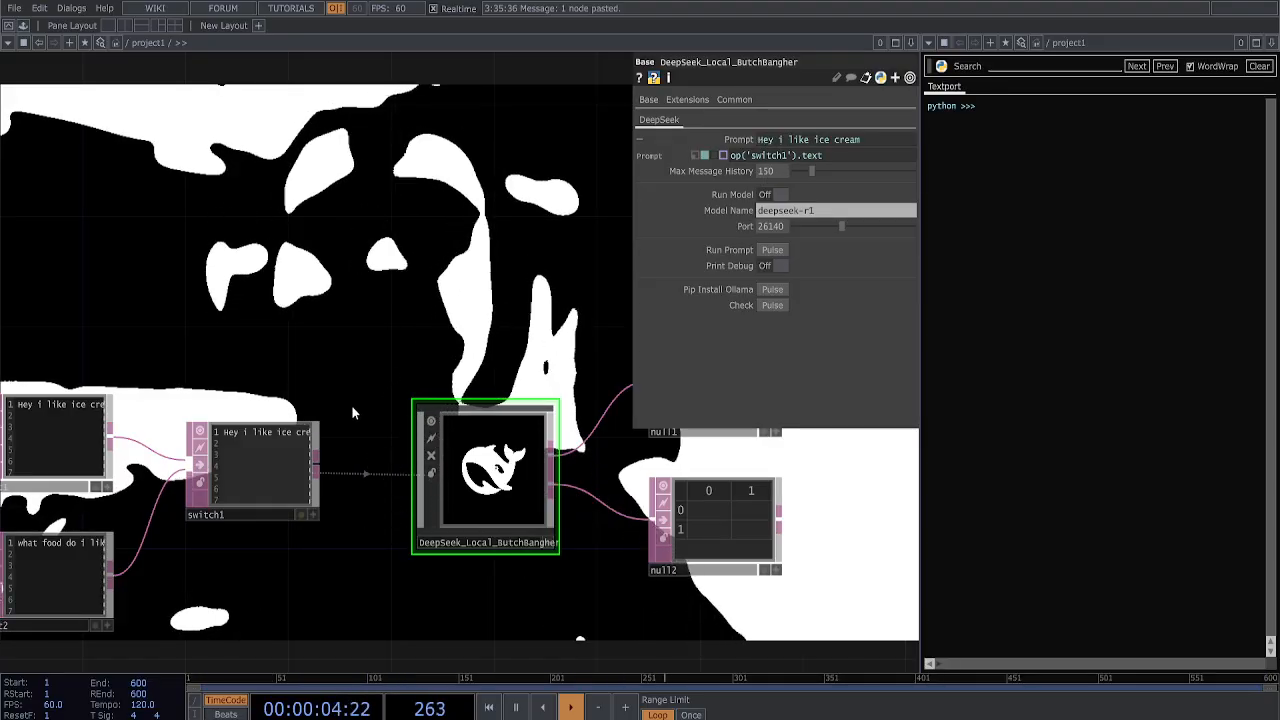
# - Test the prompt link by setting the Switch DAT's Index to 1, checking the component's Prompt, and returning the Index to 0
pyautogui.scroll(2, 284, 480)
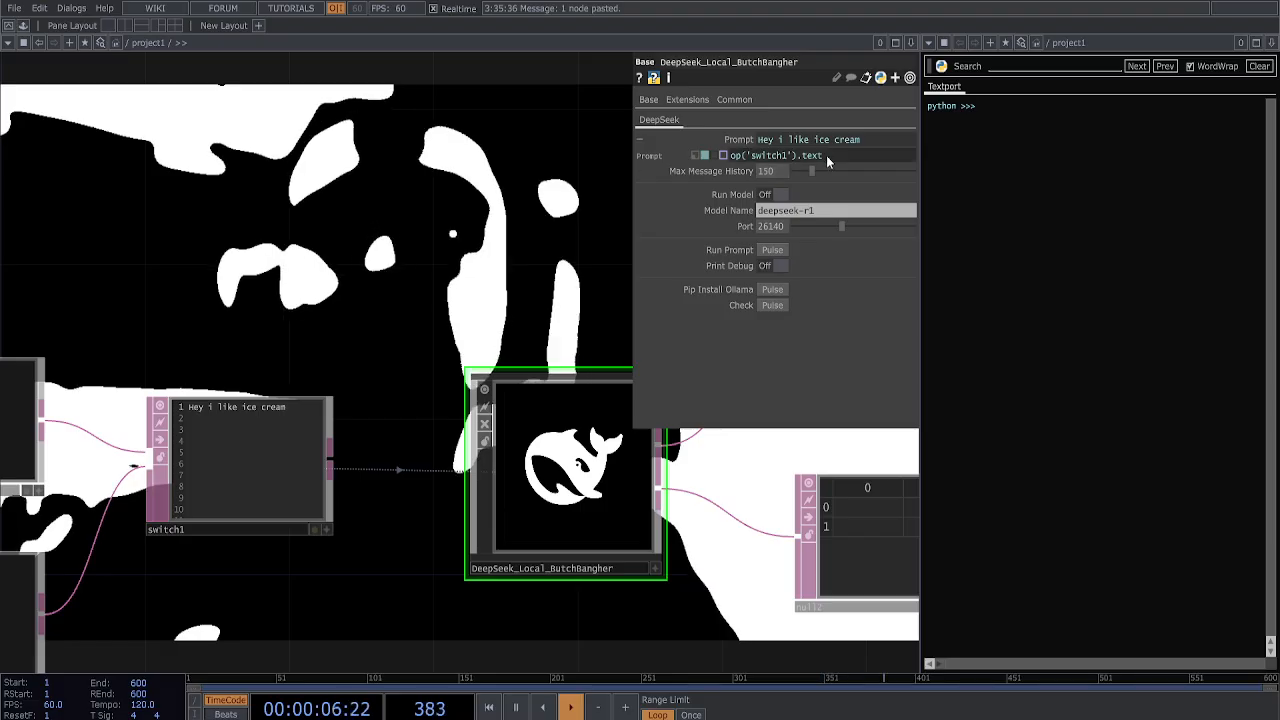
pyautogui.moveTo(826, 155); pyautogui.dragTo(732, 151)
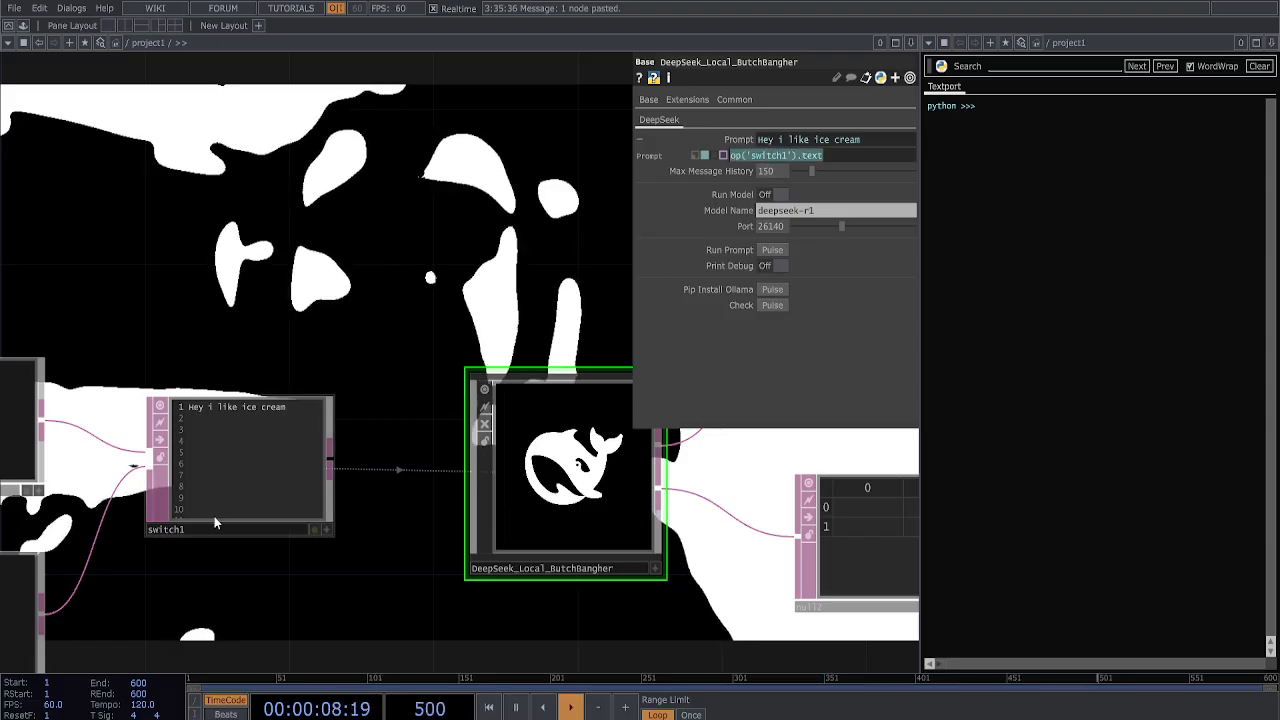
pyautogui.moveTo(784, 139); pyautogui.dragTo(866, 145)
pyautogui.moveTo(427, 330); pyautogui.dragTo(415, 338)
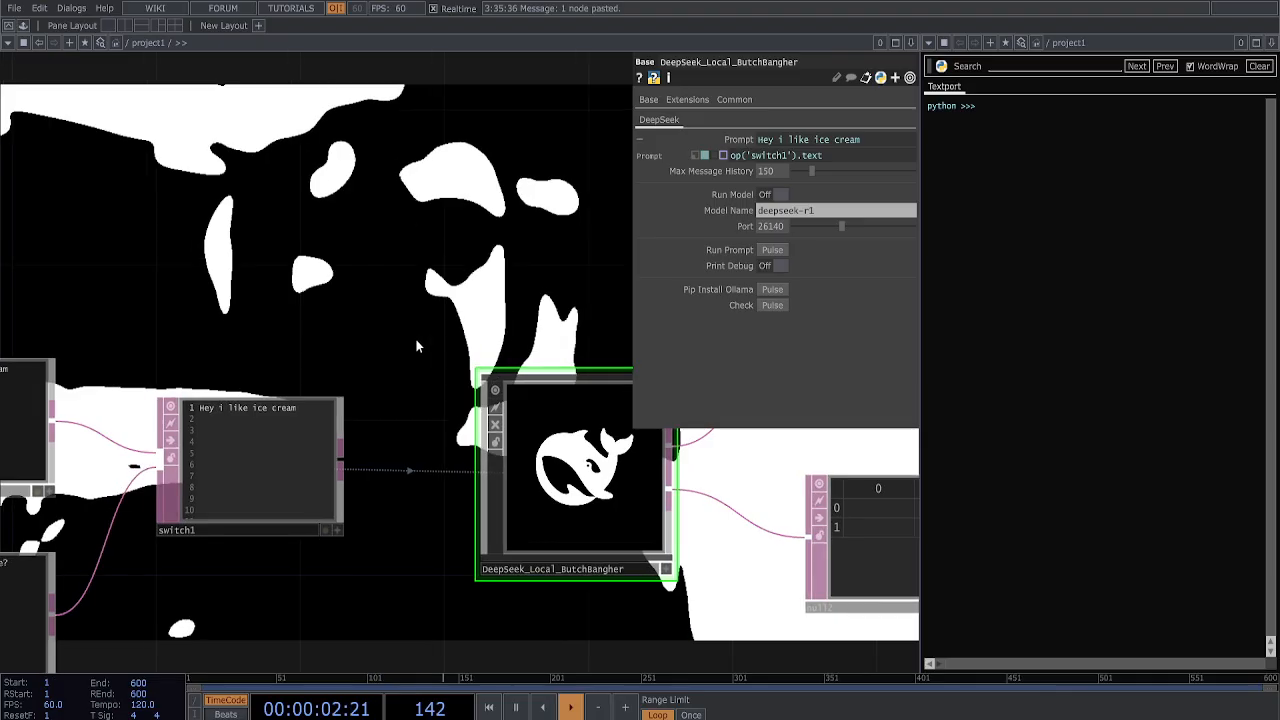
pyautogui.click(308, 444)
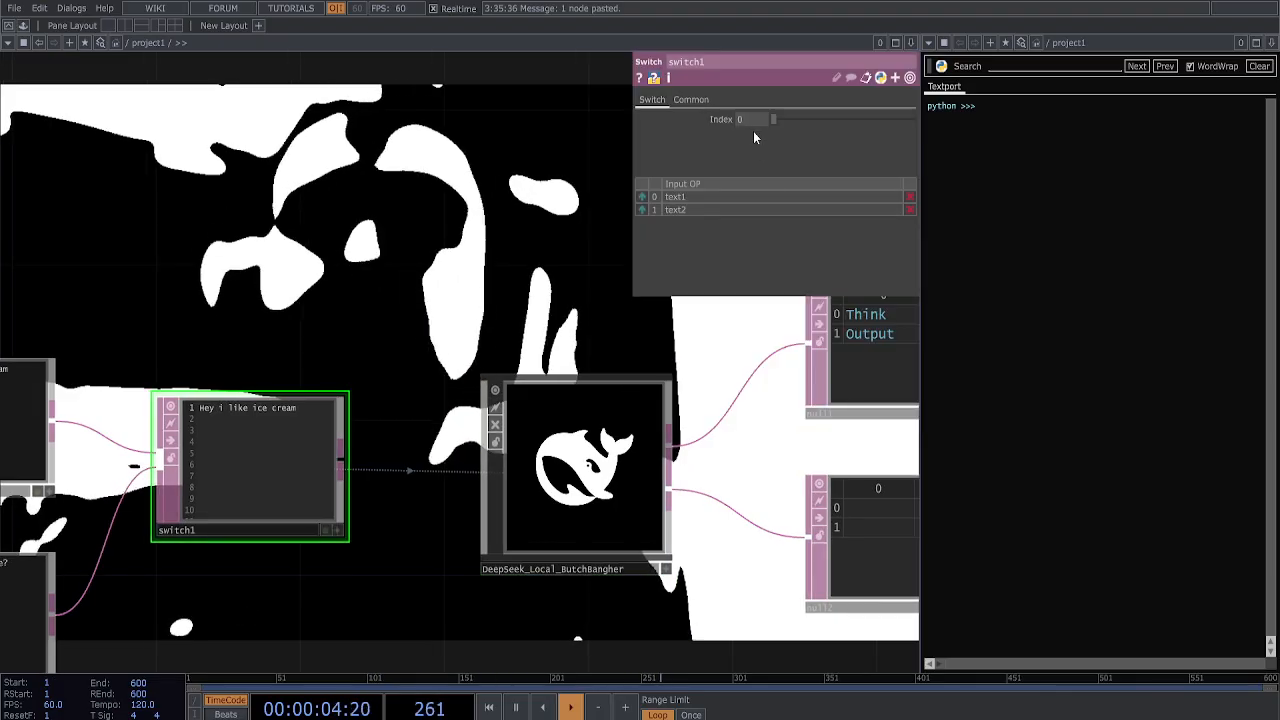
pyautogui.moveTo(755, 119); pyautogui.dragTo(778, 118, button='middle')
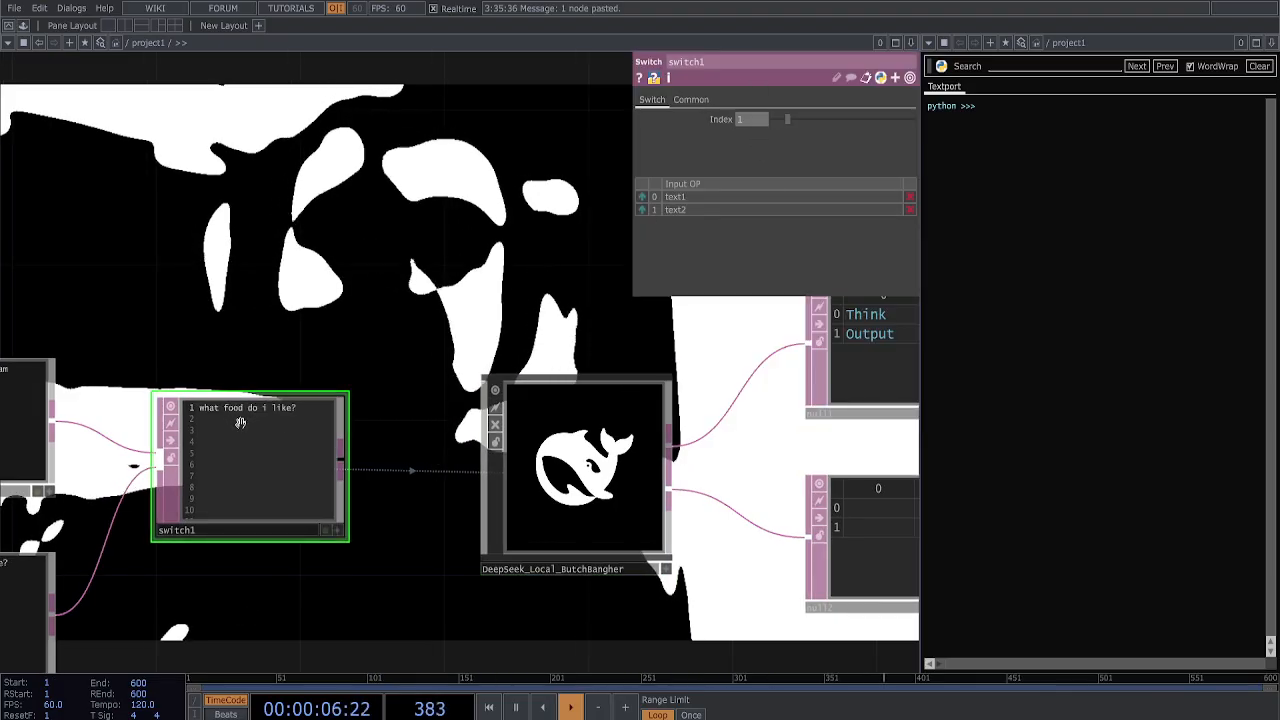
pyautogui.click(580, 460)
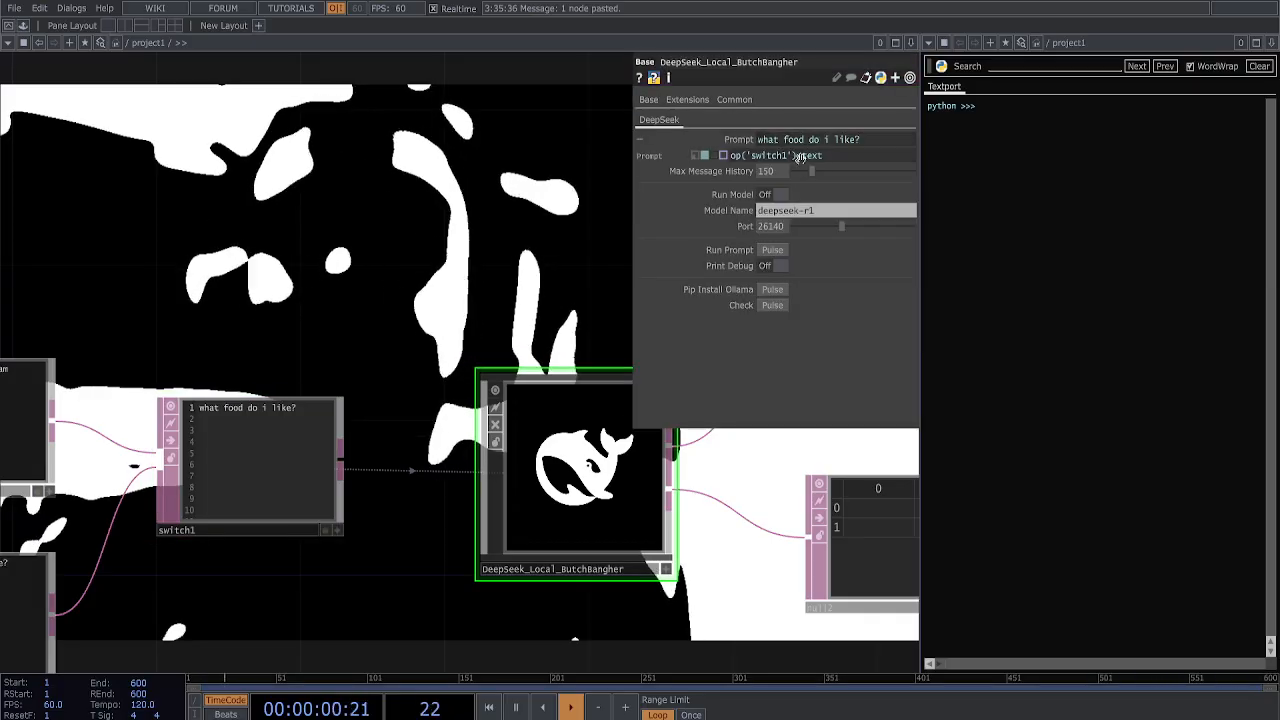
pyautogui.click(271, 457)
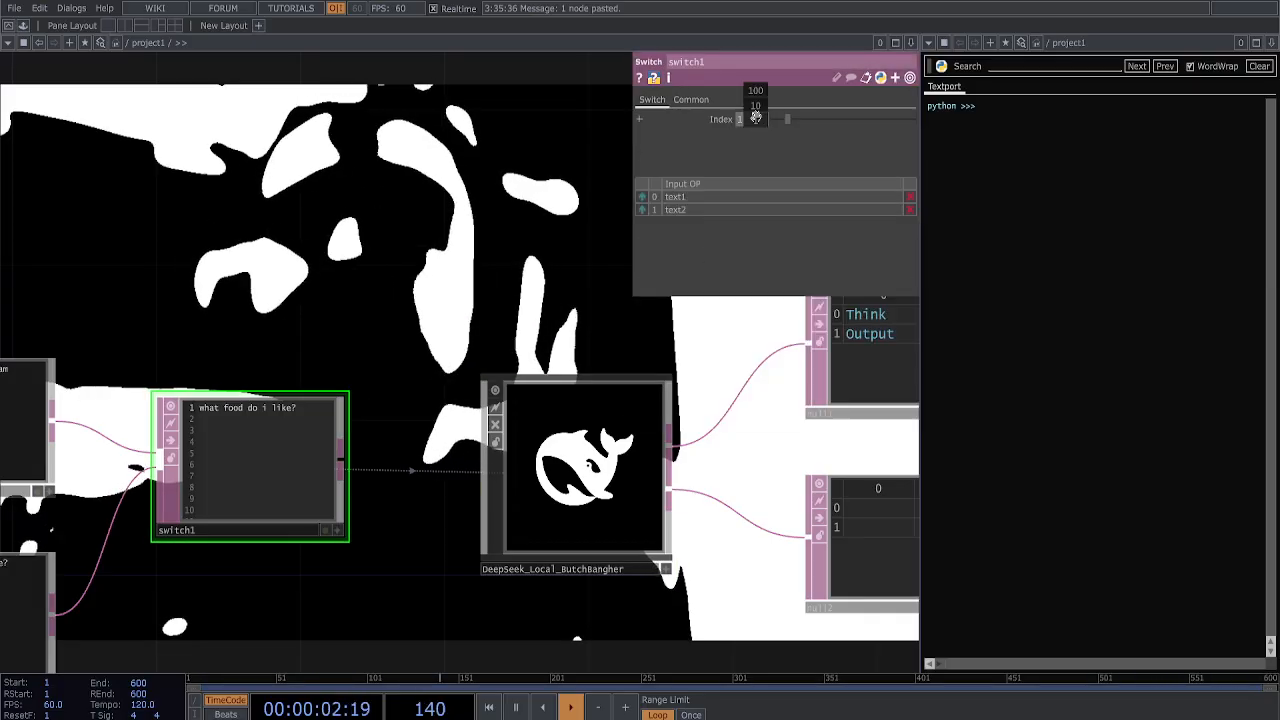
pyautogui.scroll(-3, 160, 262)
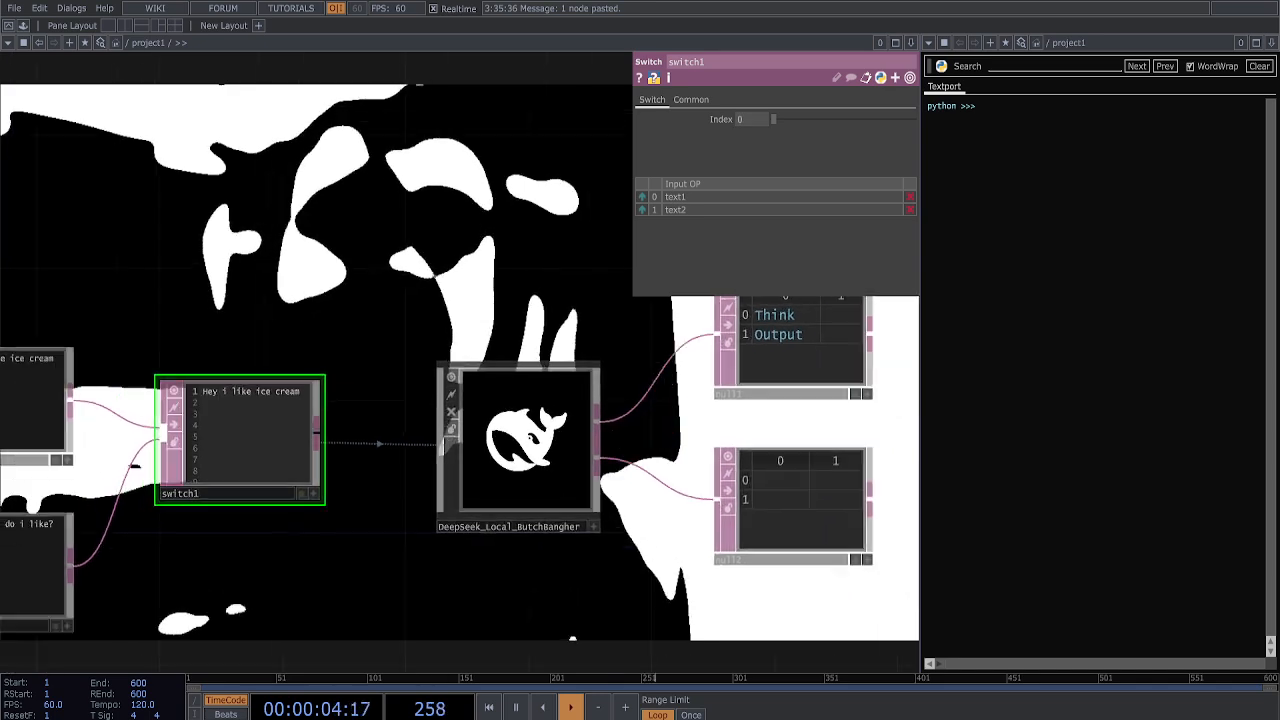
# - Start the deepseek-r1 model by switching Run Model on in the DeepSeek component's parameters
pyautogui.click(503, 356)
pyautogui.moveTo(480, 302); pyautogui.dragTo(405, 378)
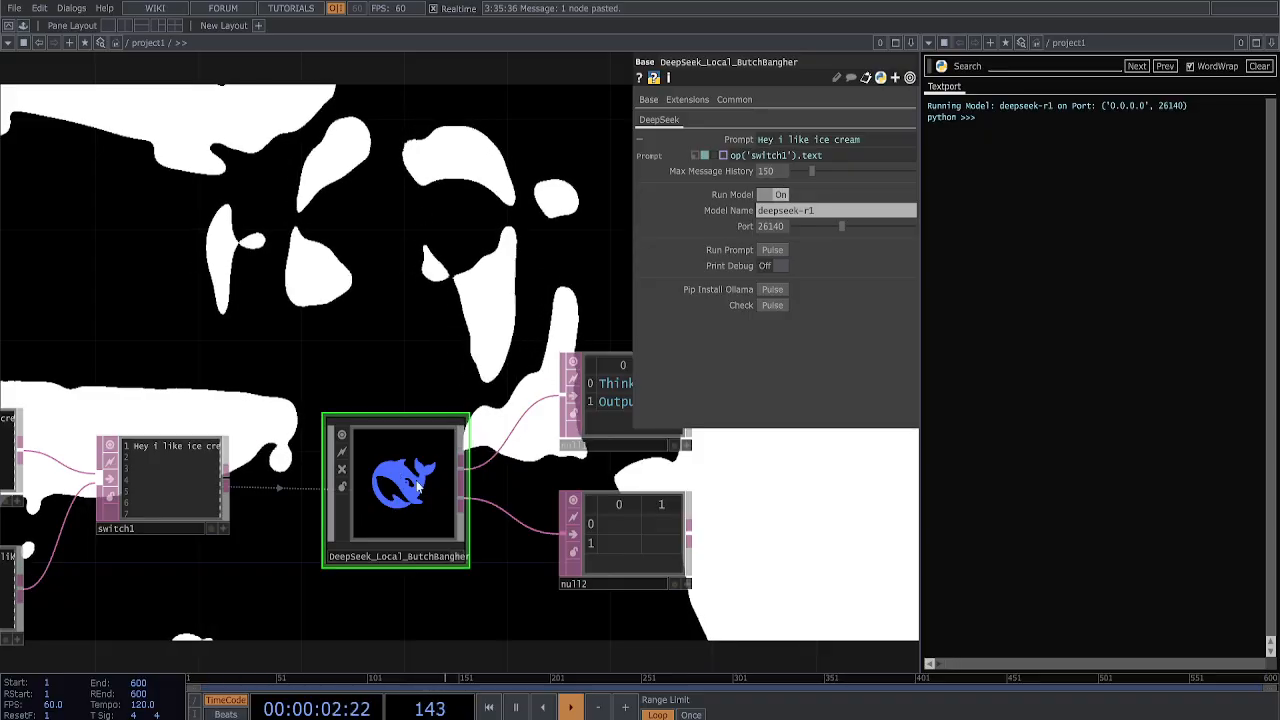
pyautogui.scroll(2, 397, 505)
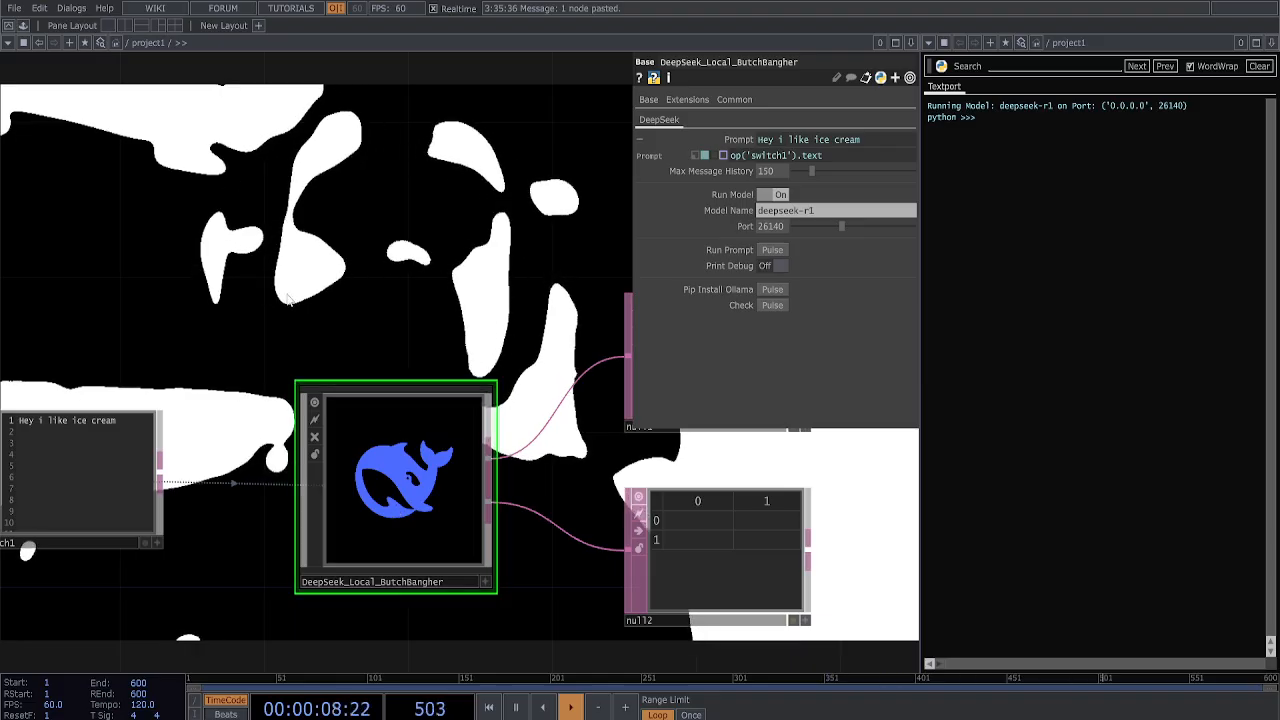
pyautogui.moveTo(324, 309); pyautogui.dragTo(381, 328)
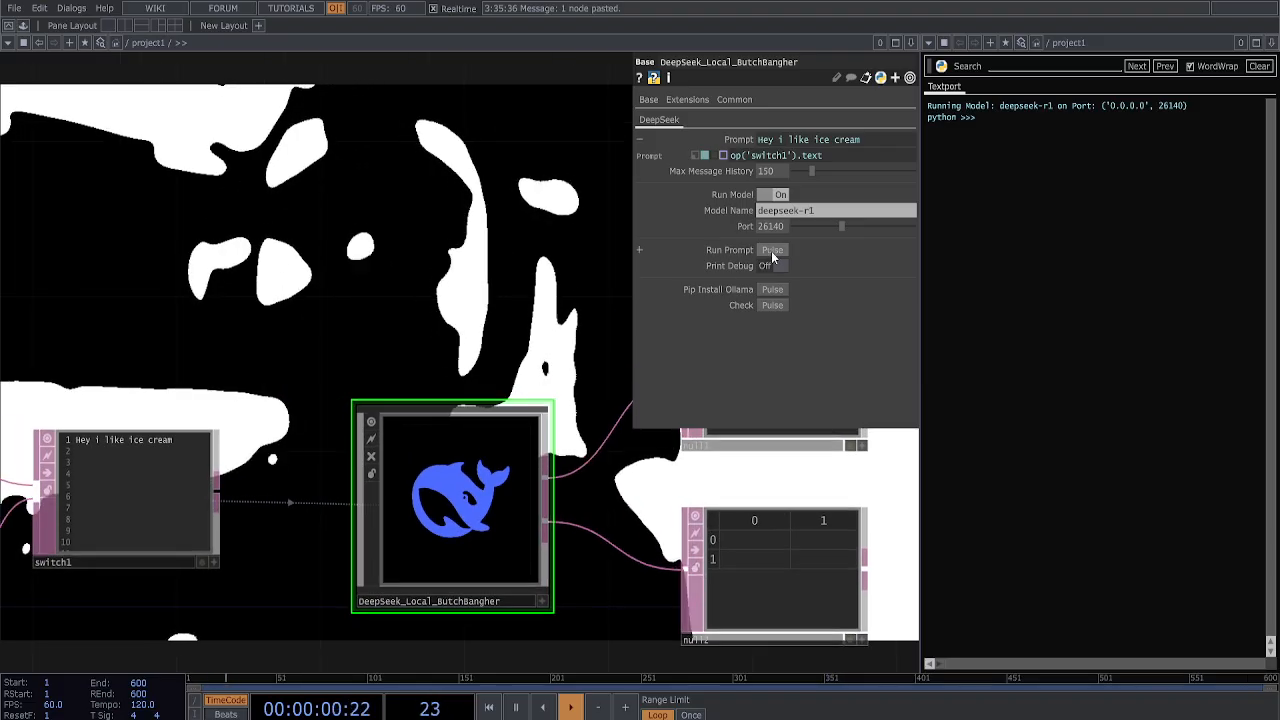
# - Add a Keyboard In CHOP to the network above the Switch DAT
pyautogui.moveTo(286, 324); pyautogui.dragTo(350, 355)
pyautogui.scroll(-3, 350, 355)
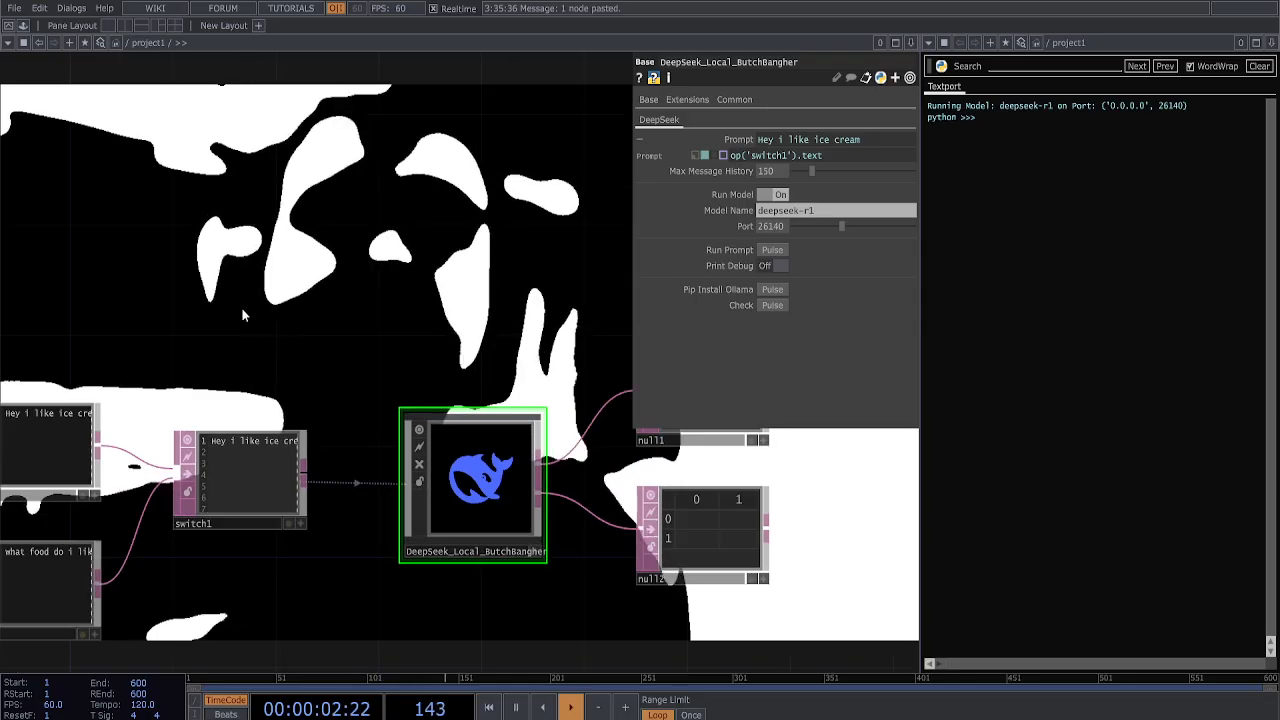
pyautogui.press('Tab')
pyautogui.click(109, 124)
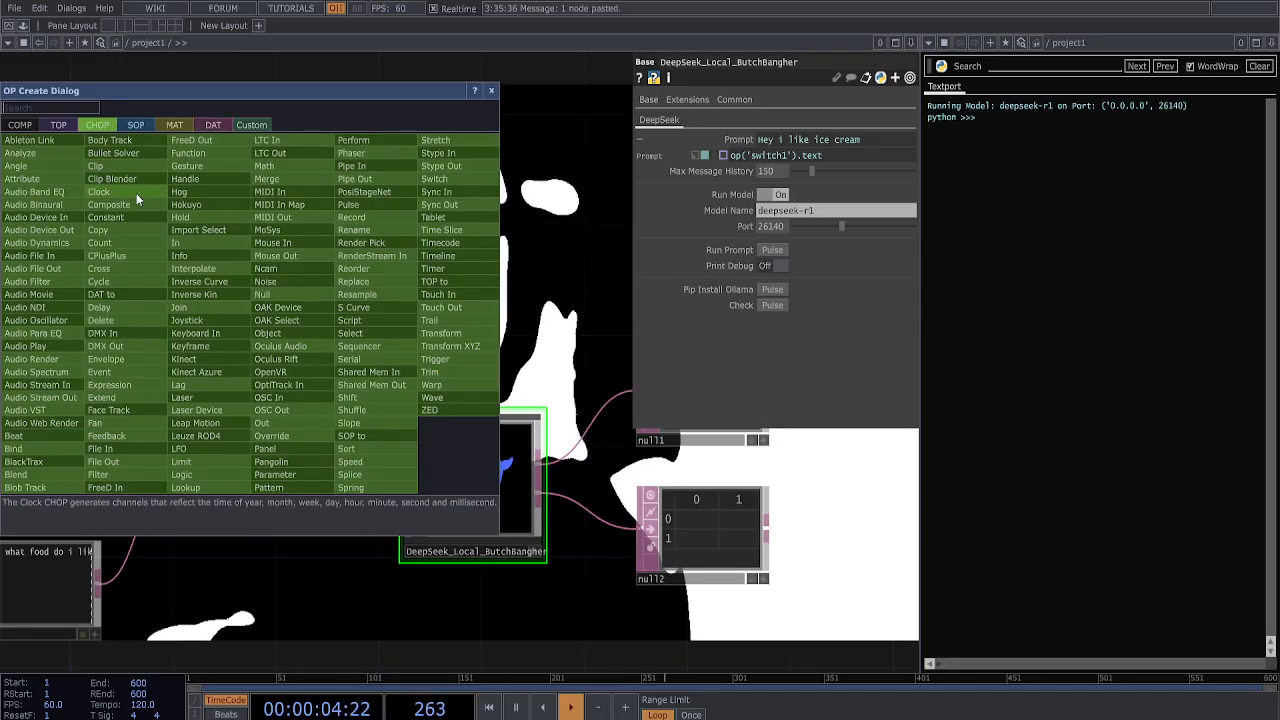
pyautogui.click(190, 330)
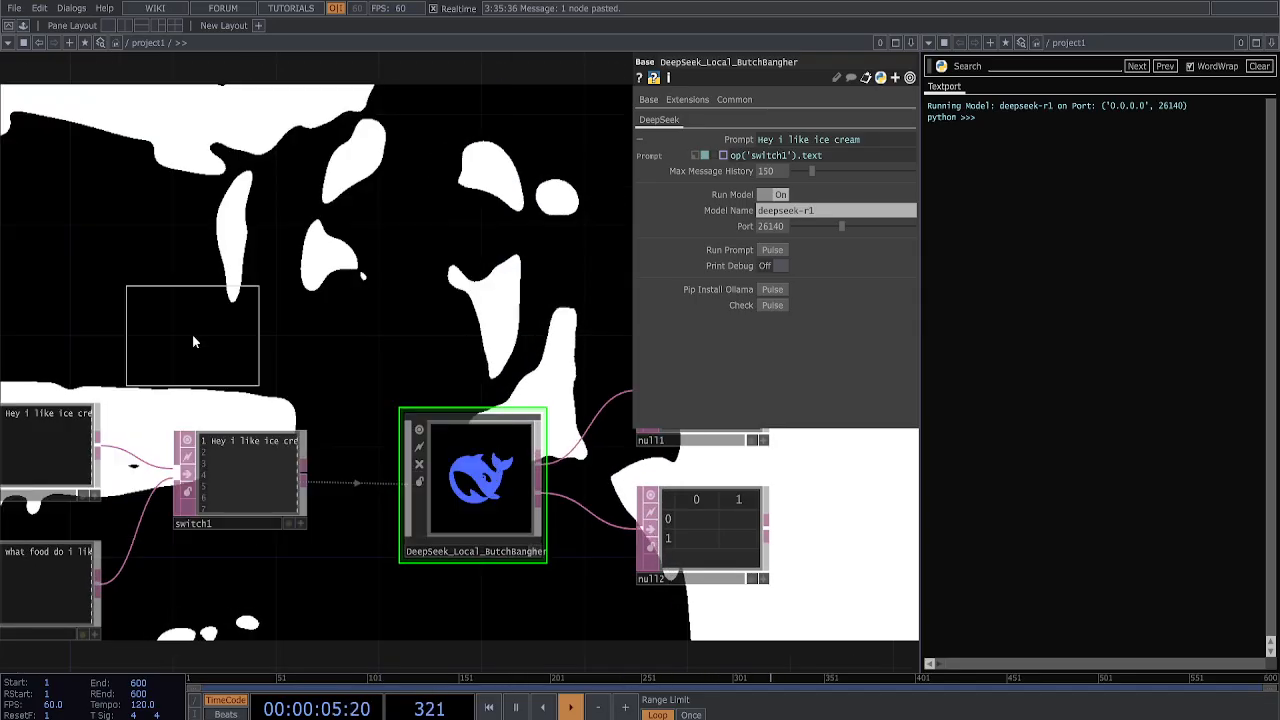
pyautogui.click(240, 250)
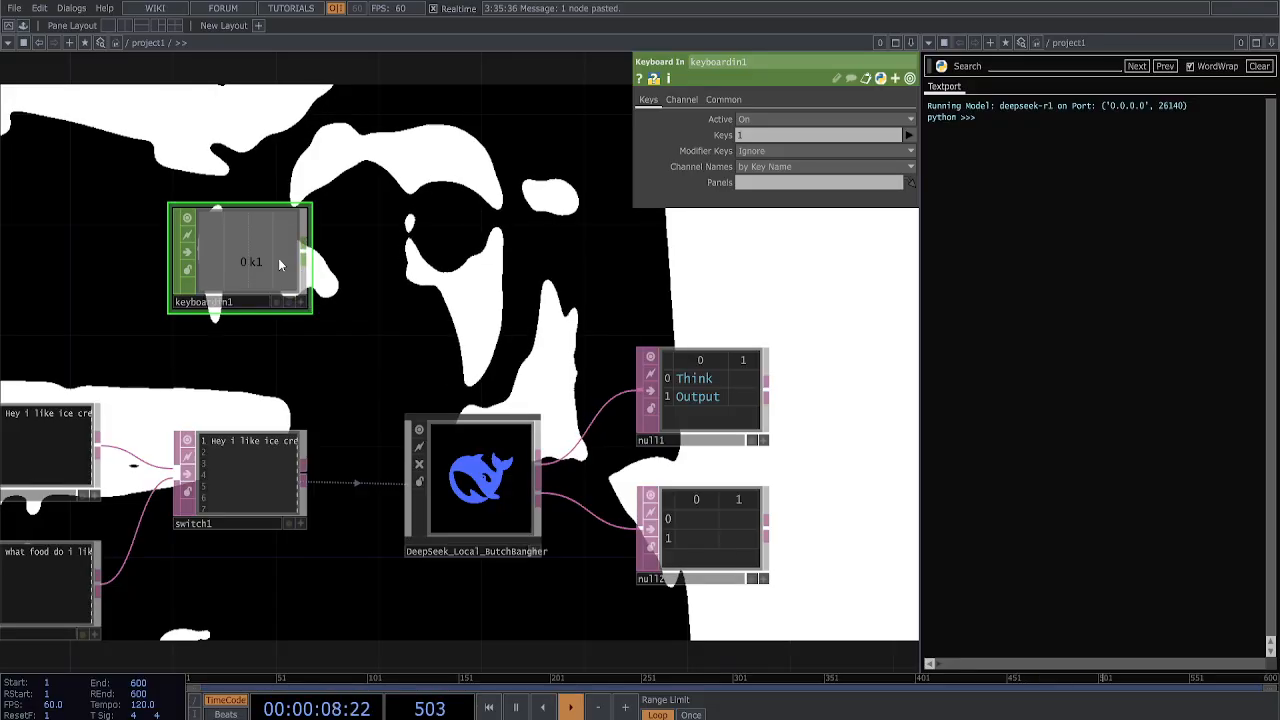
# - Link the Keyboard In CHOP's k1 channel to the DeepSeek component's Run Prompt parameter as a CHOP Reference
pyautogui.press('1')
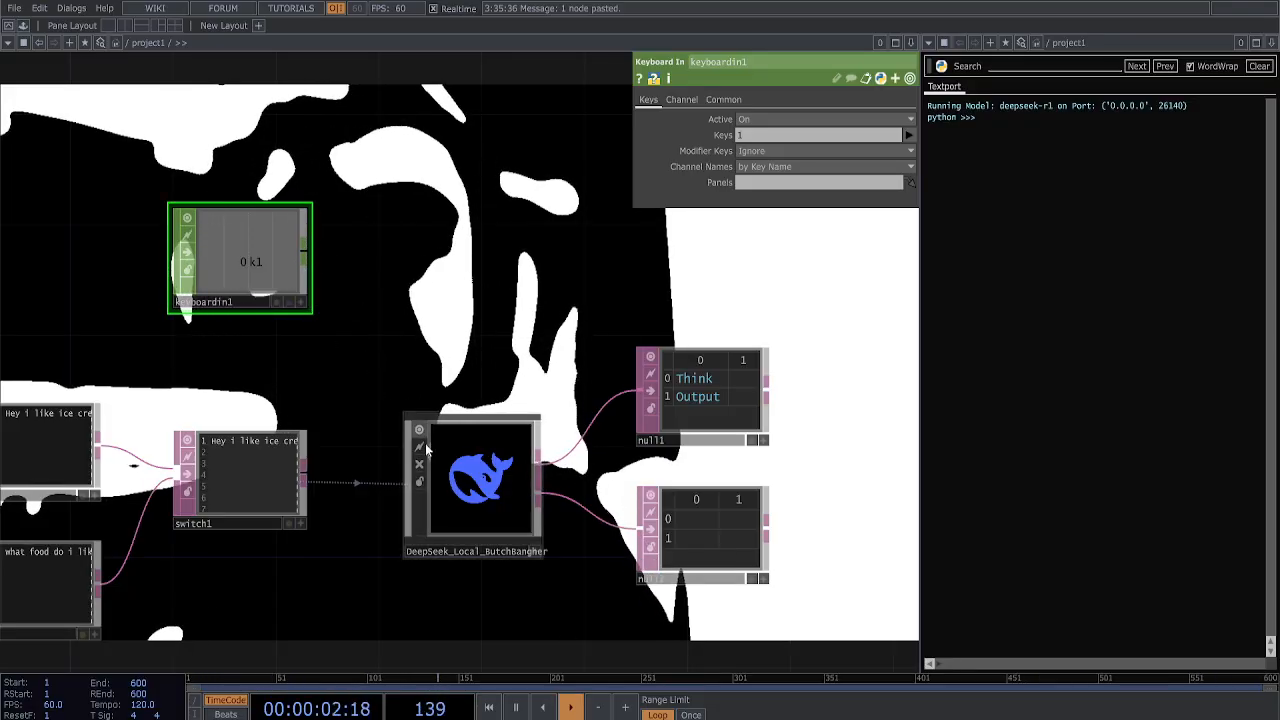
pyautogui.click(475, 480)
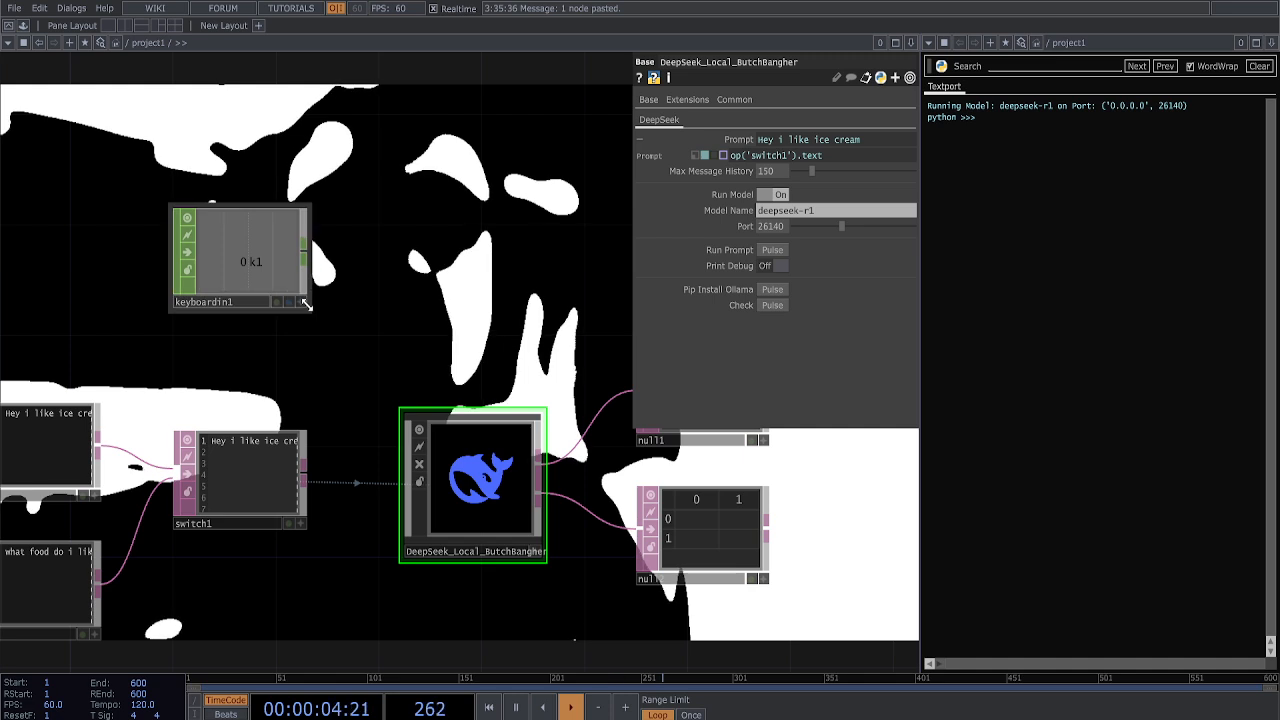
pyautogui.click(301, 301)
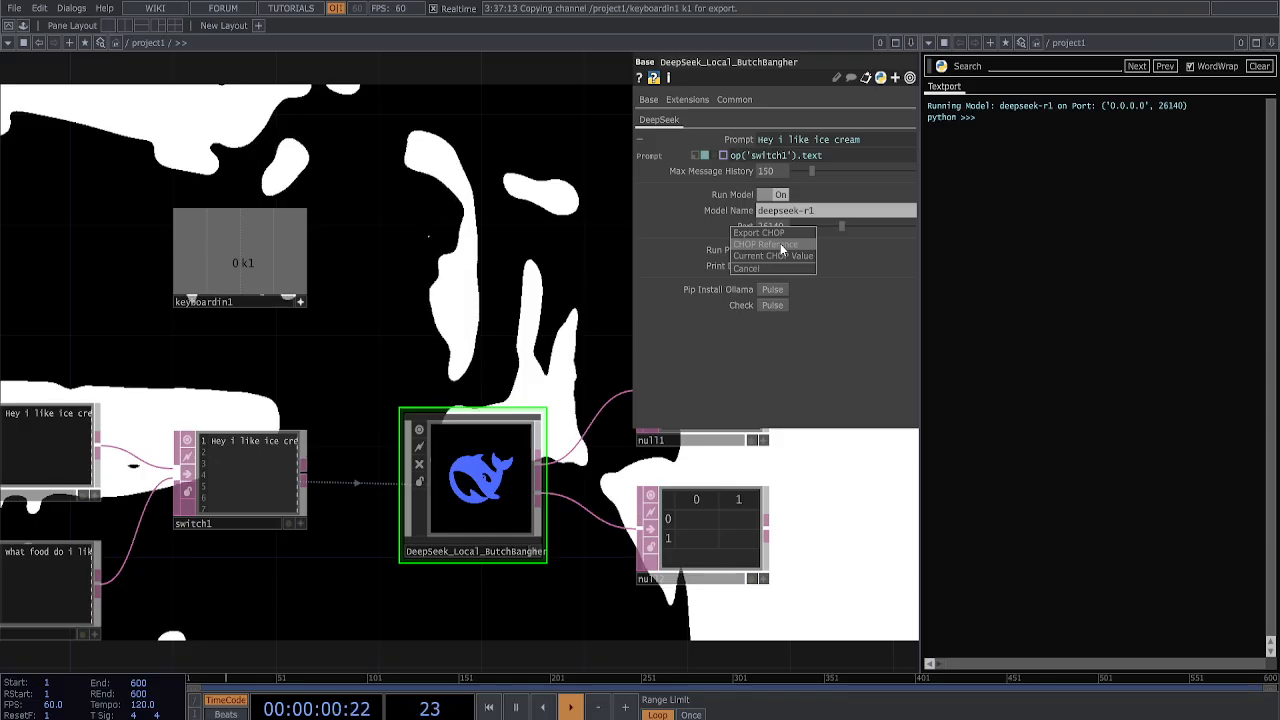
pyautogui.click(780, 244)
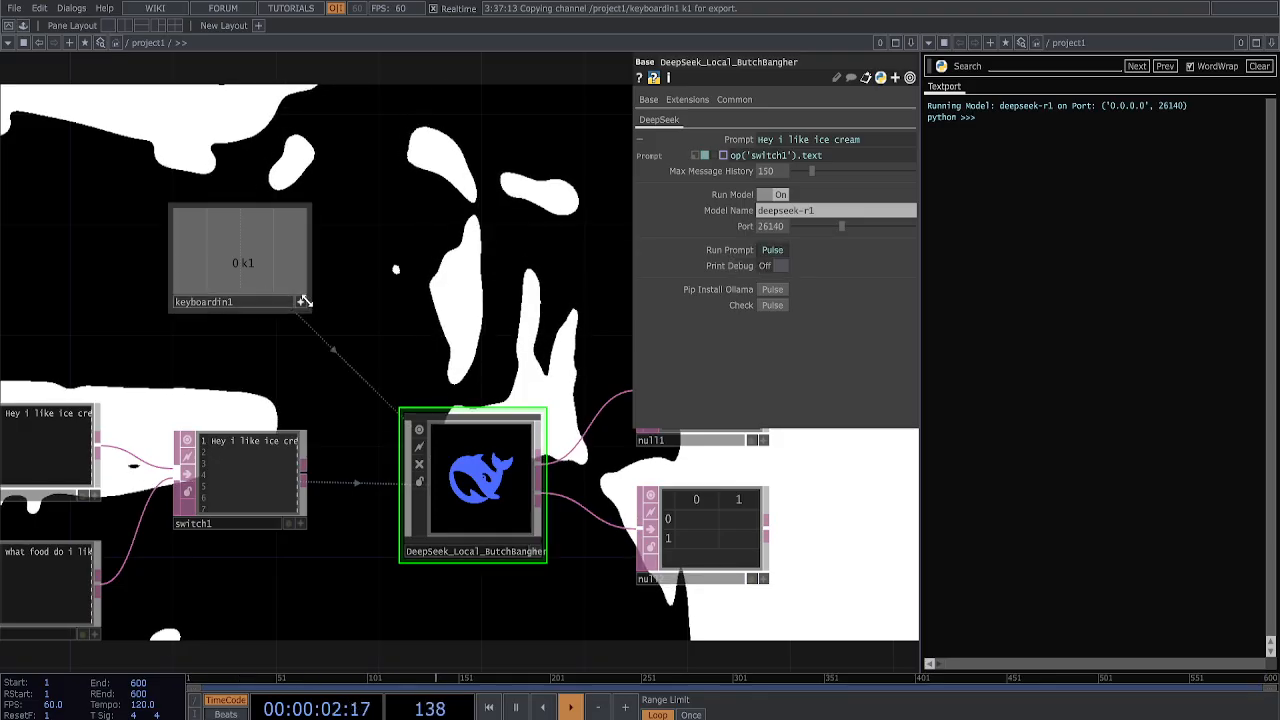
# - Run the ice cream prompt through the DeepSeek component using the Keyboard In trigger
pyautogui.moveTo(252, 258); pyautogui.dragTo(166, 296)
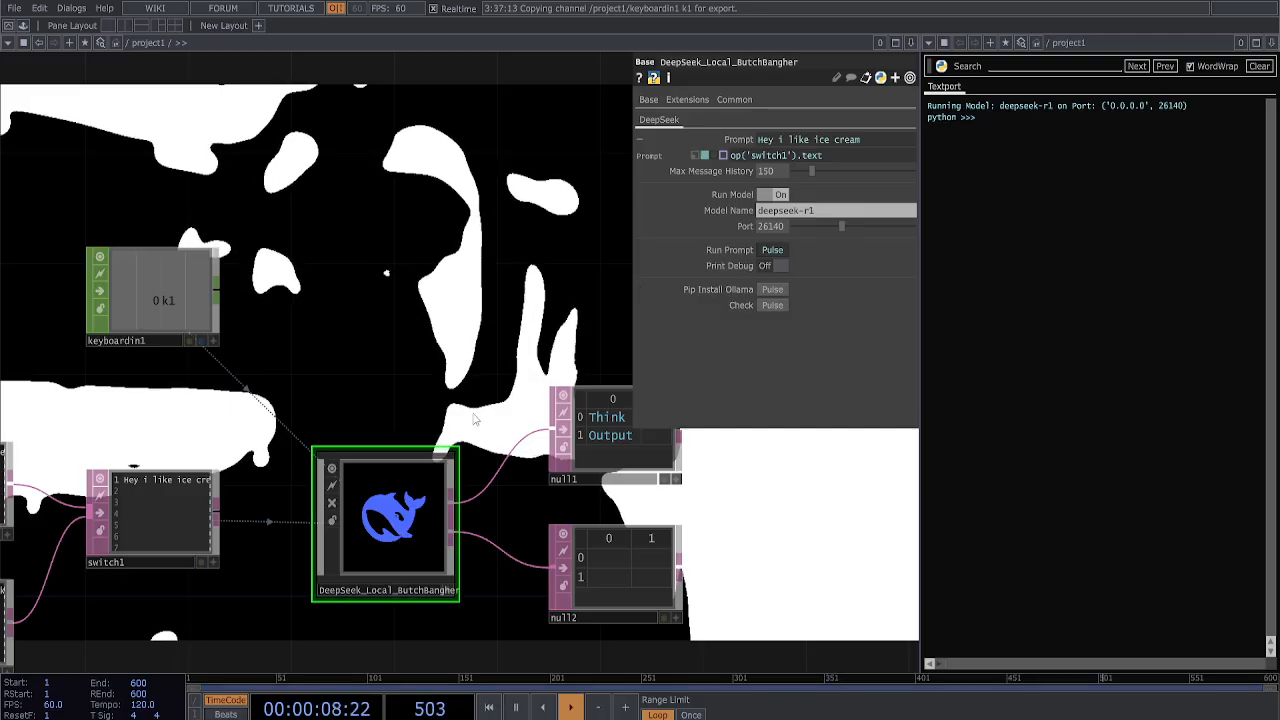
pyautogui.moveTo(475, 420); pyautogui.dragTo(386, 386)
pyautogui.click(556, 442)
pyautogui.click(349, 524)
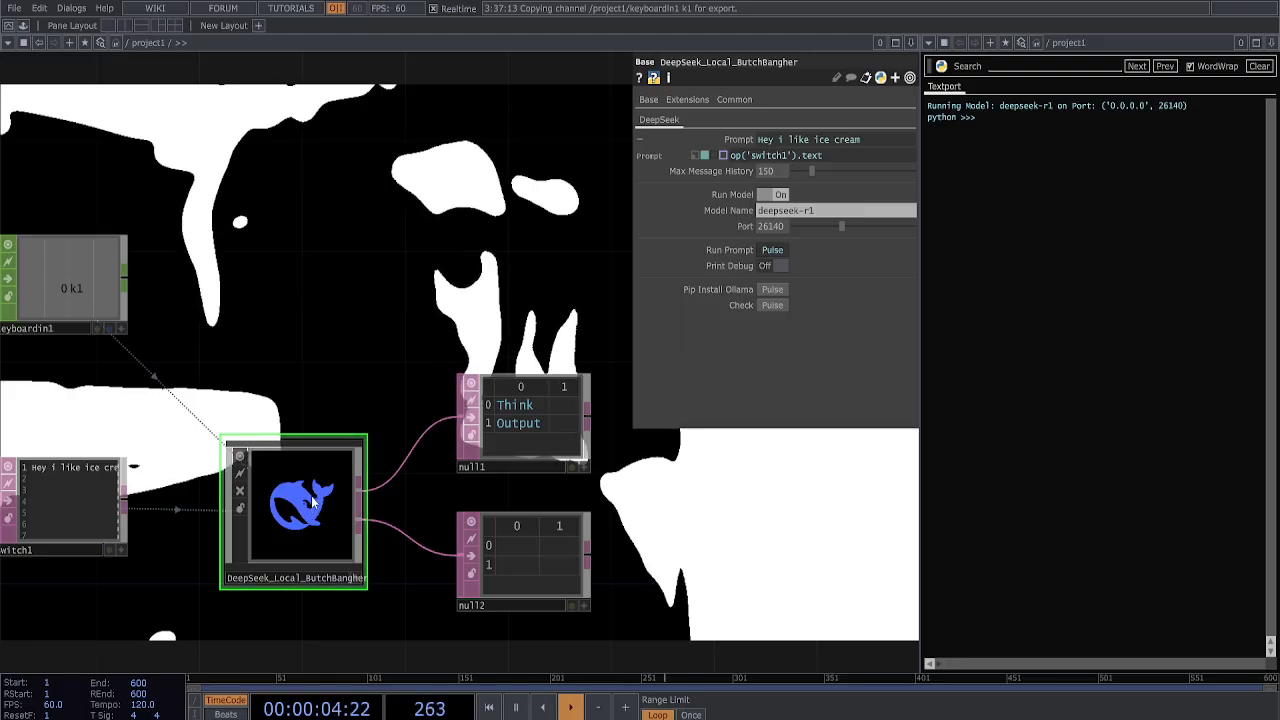
pyautogui.press('1')
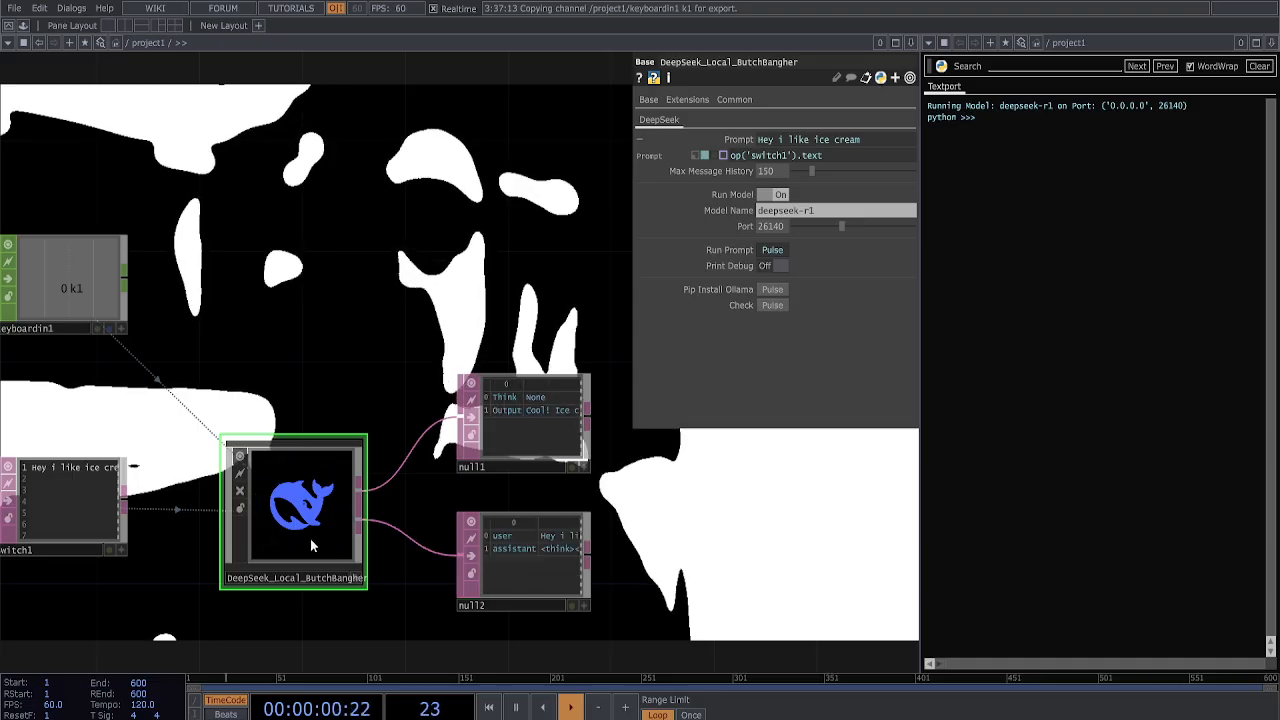
# - Examine the Think and Output rows of the model's response in the null1 DAT
pyautogui.click(543, 429)
pyautogui.scroll(4, 548, 434)
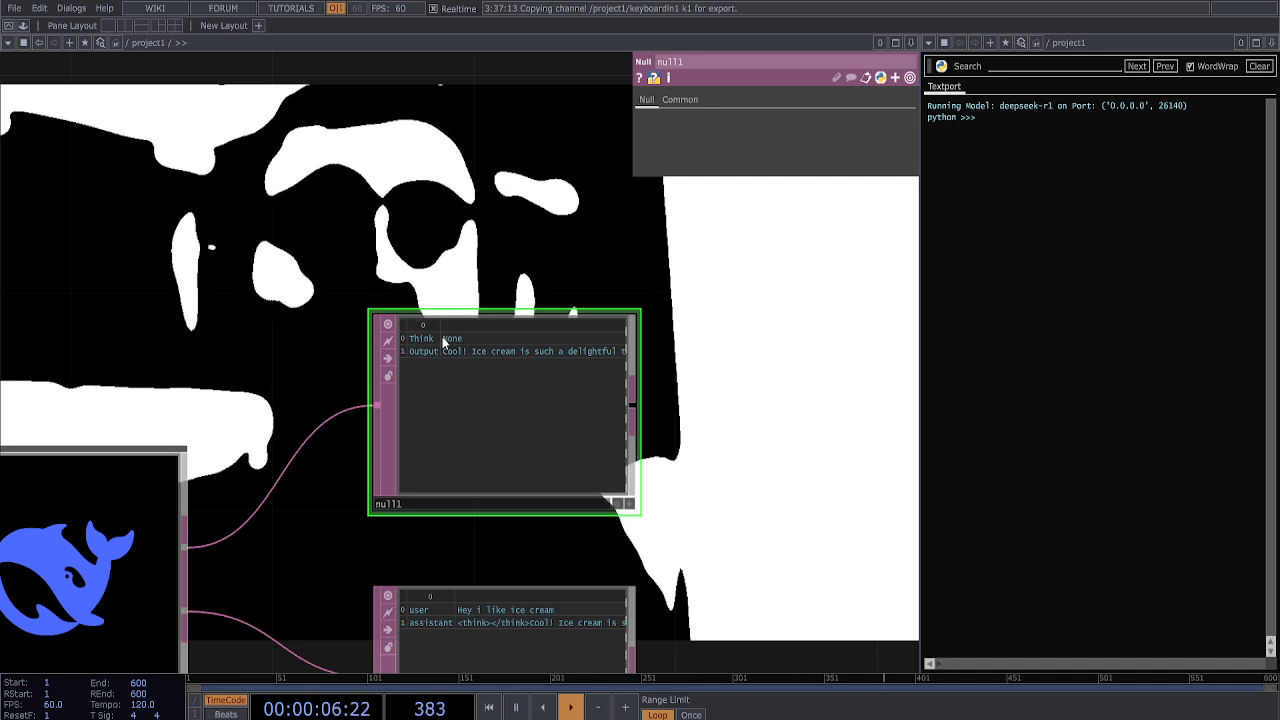
pyautogui.click(629, 503)
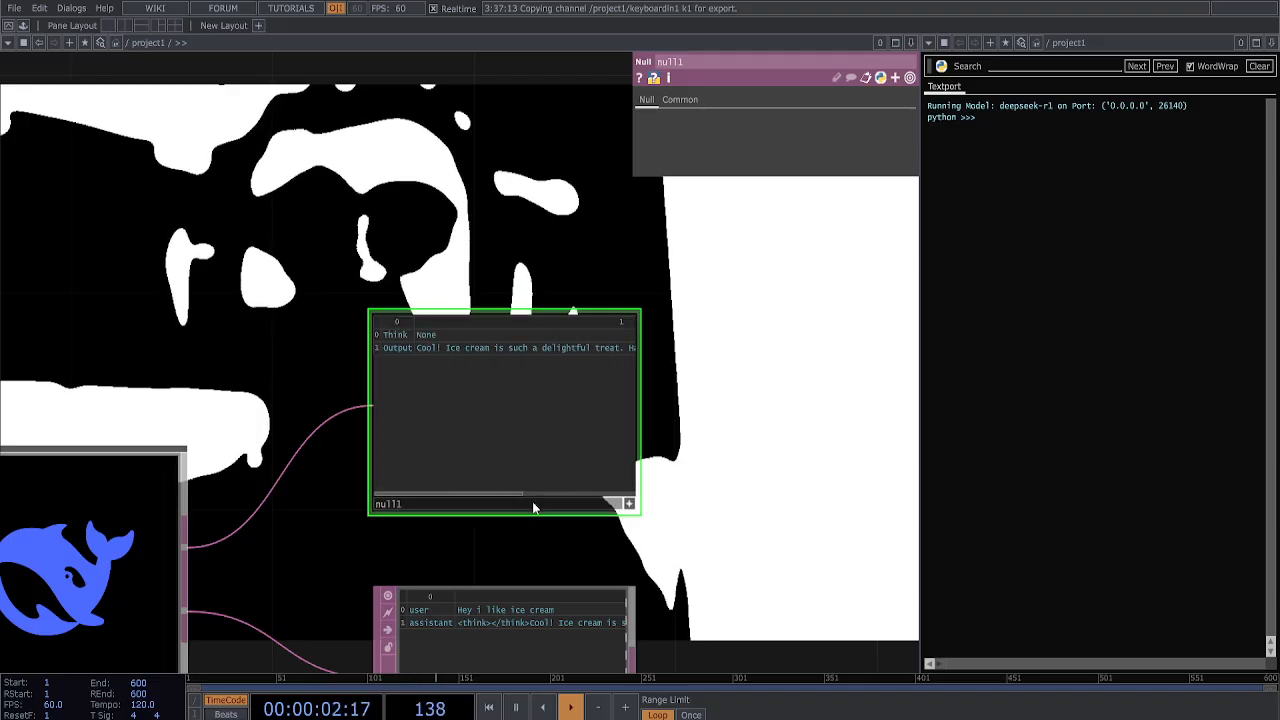
pyautogui.click(629, 503)
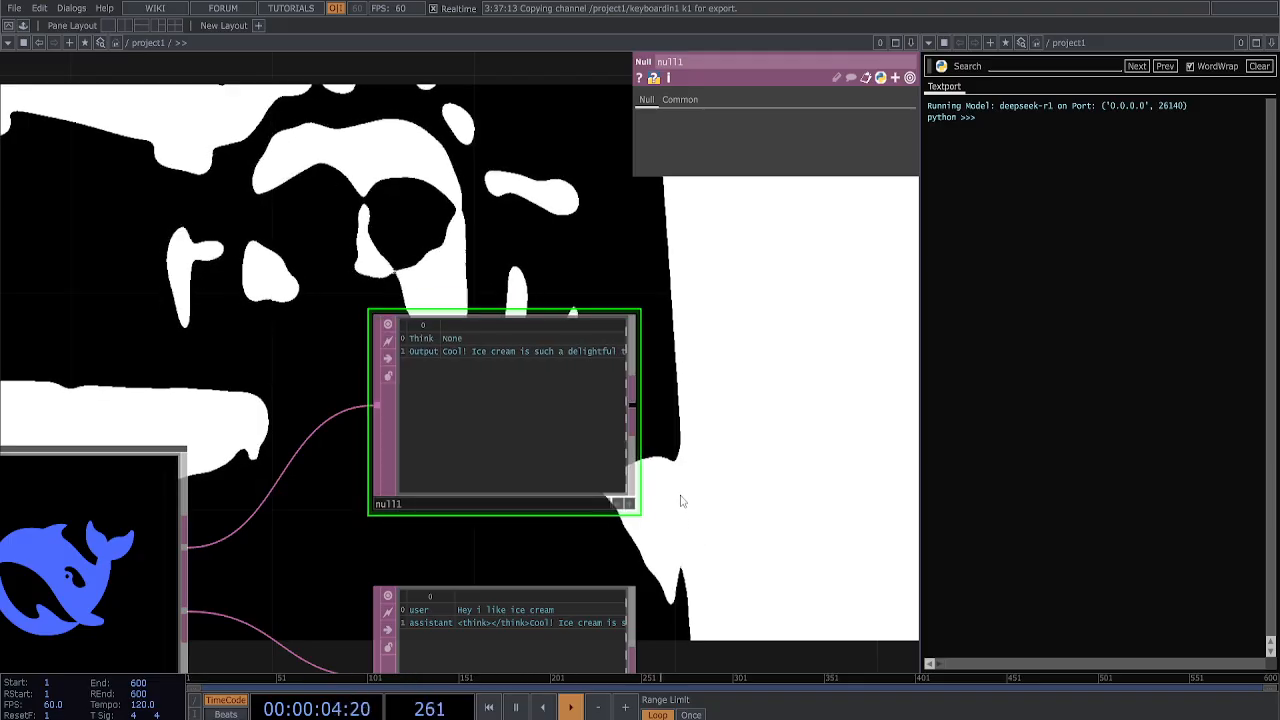
# - Examine the user and assistant message history in the null2 DAT
pyautogui.moveTo(683, 499); pyautogui.dragTo(693, 396)
pyautogui.moveTo(699, 586); pyautogui.dragTo(696, 523)
pyautogui.click(598, 563)
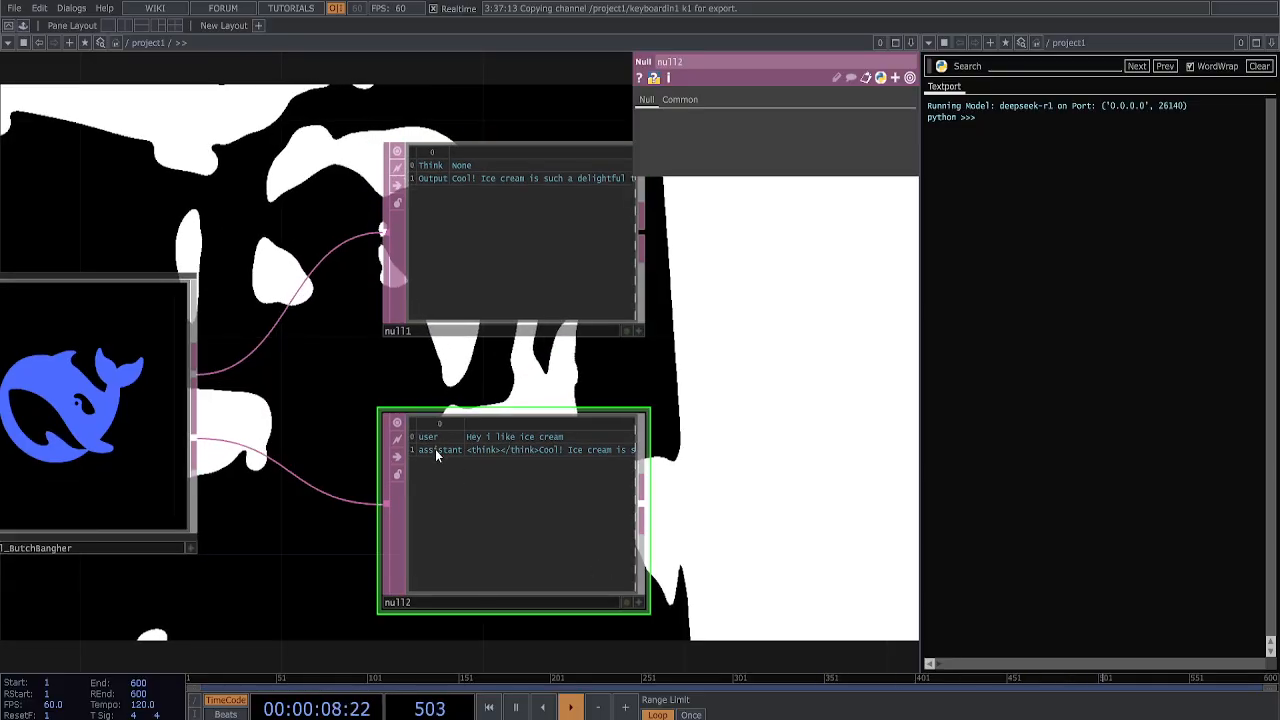
pyautogui.scroll(3, 645, 515)
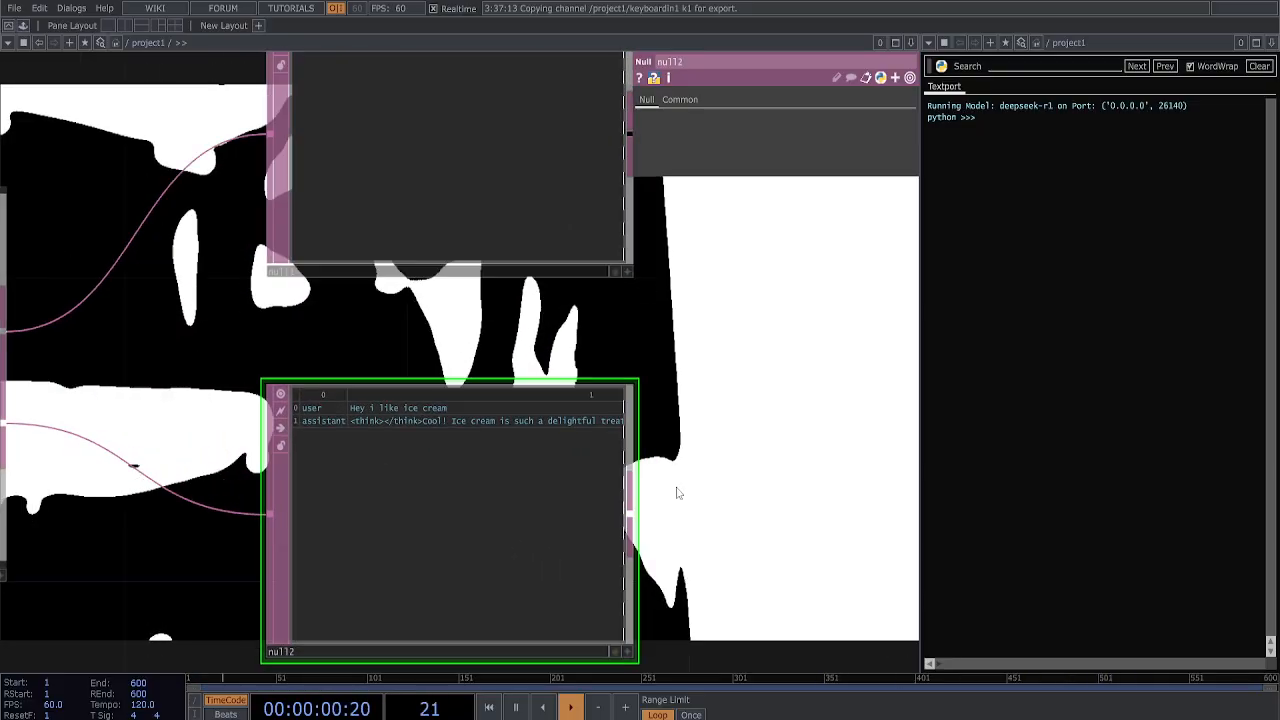
pyautogui.click(641, 637)
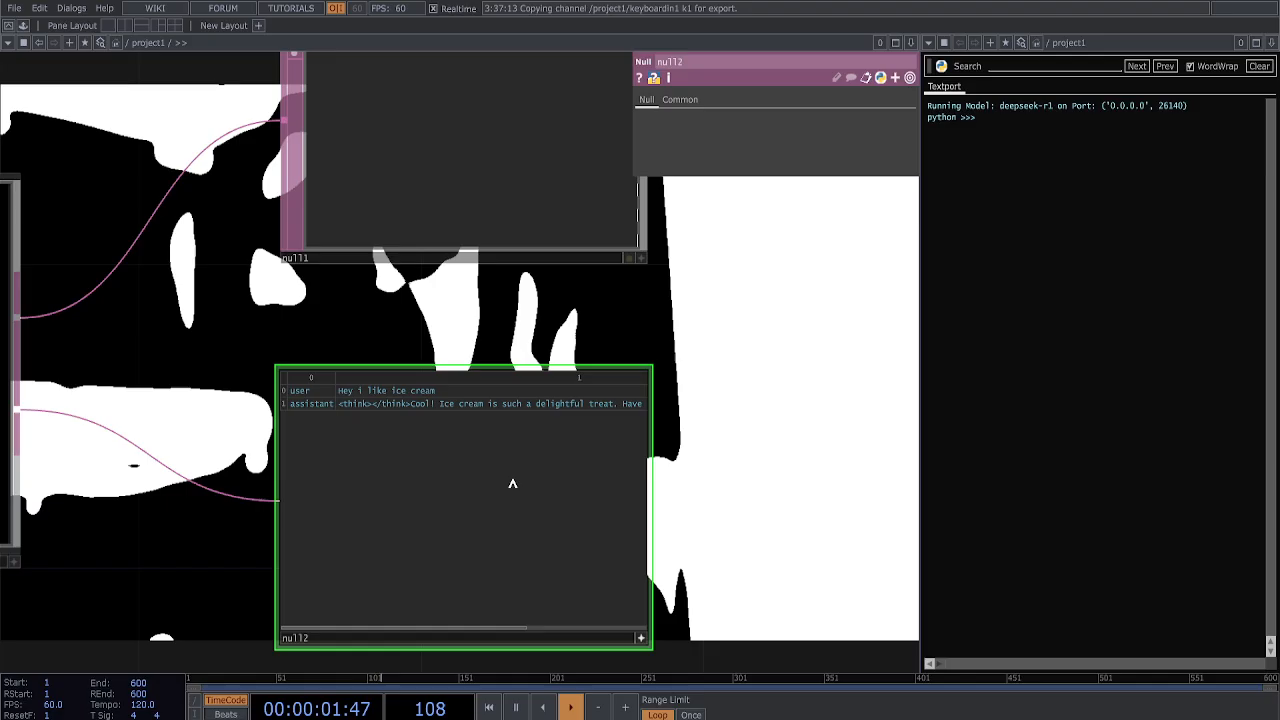
pyautogui.click(374, 407)
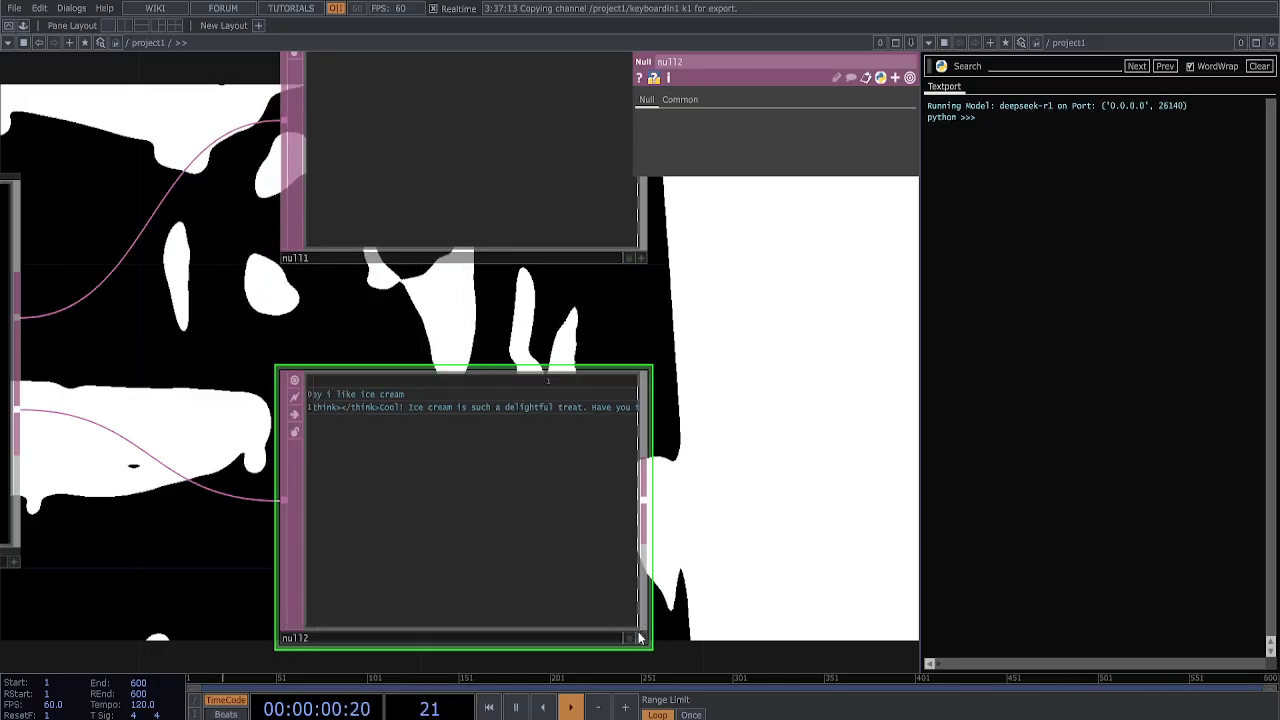
# - Set the Switch DAT's Index to 1 to feed the second text prompt to the DeepSeek component
pyautogui.scroll(-3, 694, 520)
pyautogui.scroll(-3, 609, 421)
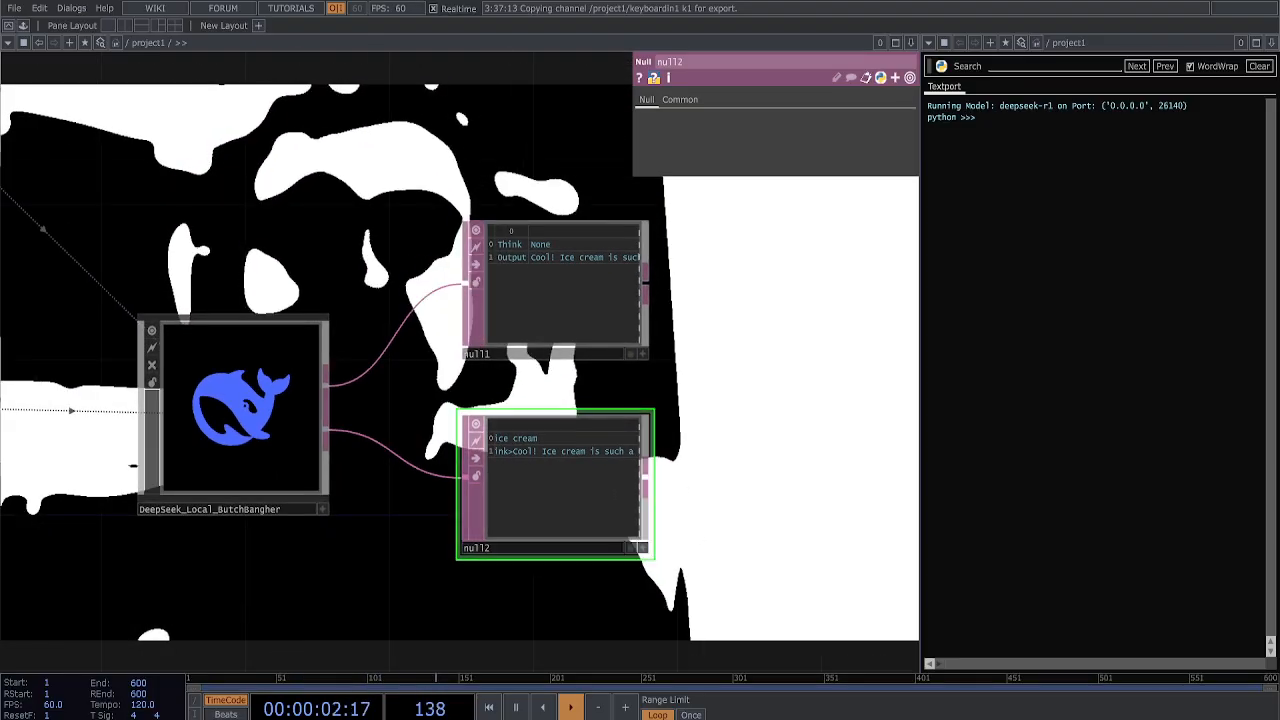
pyautogui.moveTo(455, 523); pyautogui.dragTo(605, 531)
pyautogui.scroll(-3, 575, 525)
pyautogui.click(428, 508)
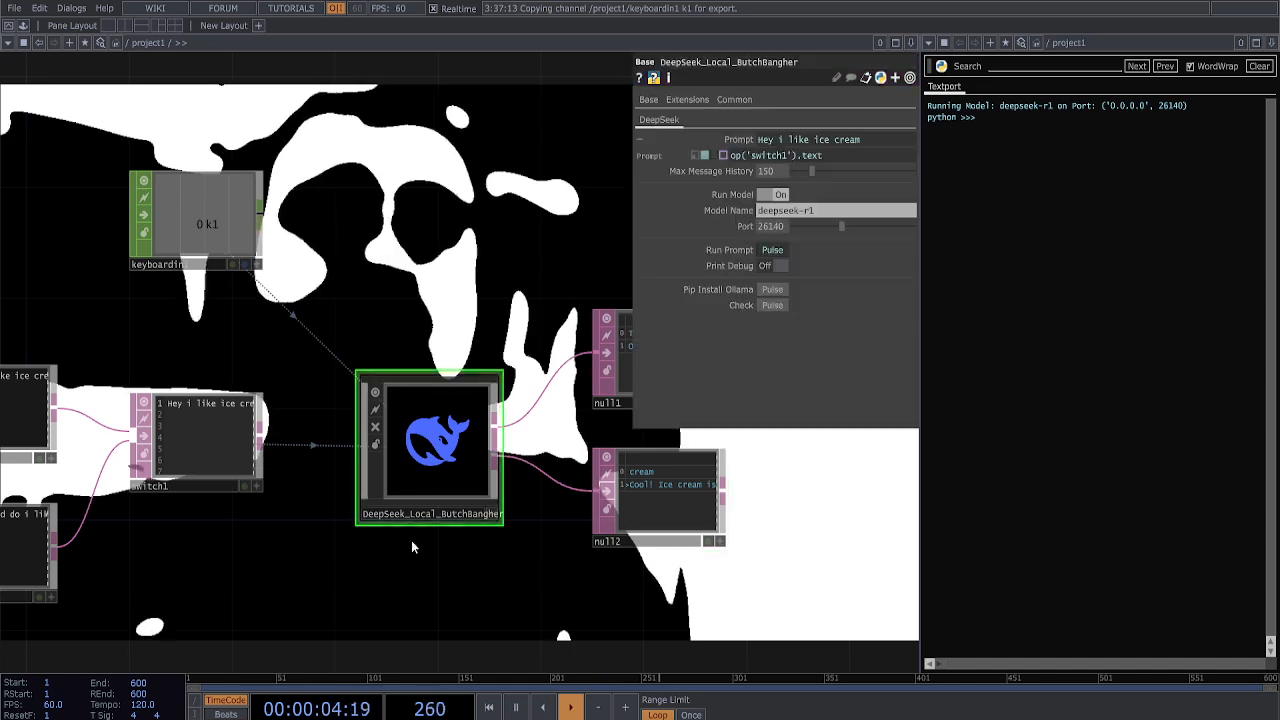
pyautogui.click(224, 457)
pyautogui.middleClick(755, 122)
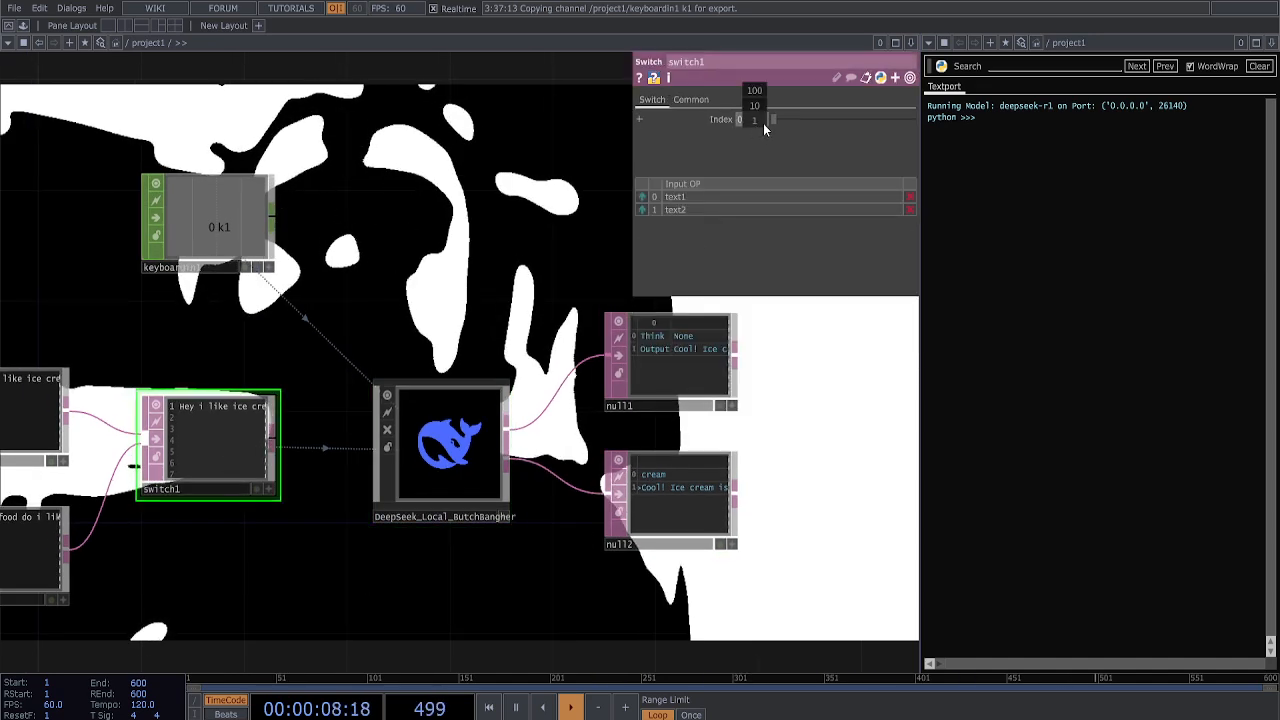
pyautogui.moveTo(763, 123); pyautogui.dragTo(754, 124, button='middle')
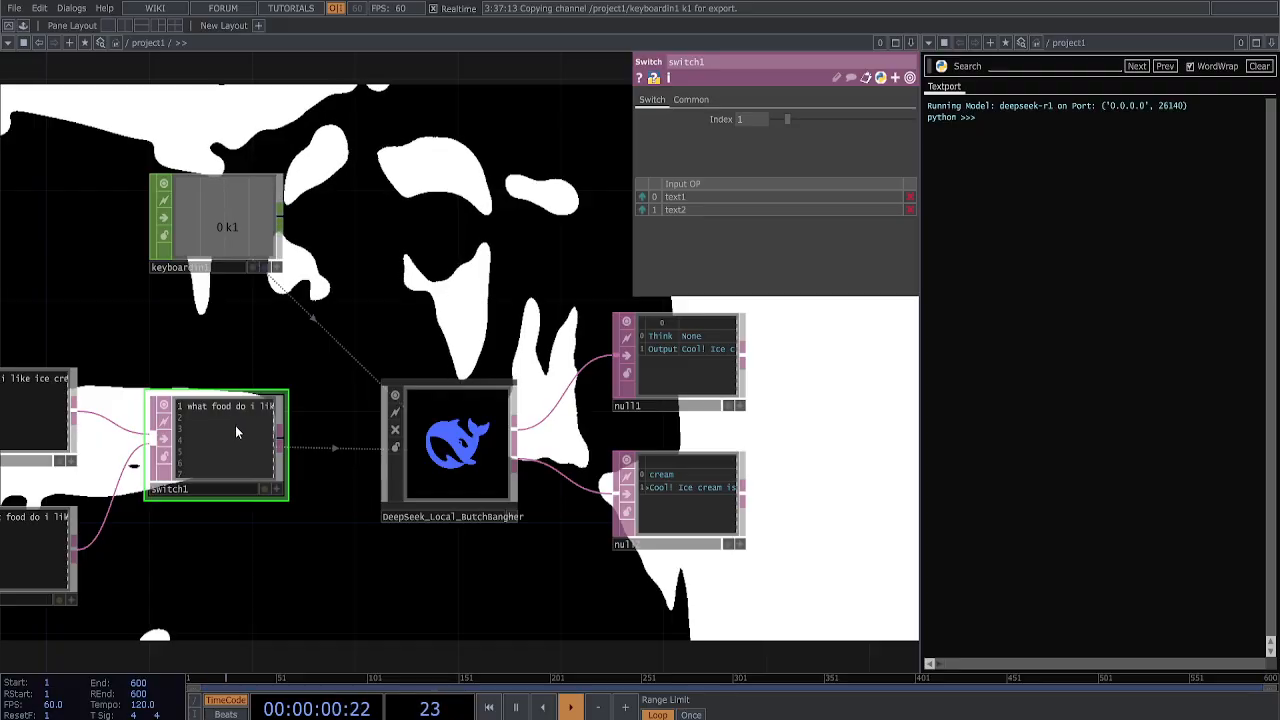
# - Select the DeepSeek component and run the "what food do i like?" prompt with the Keyboard In trigger
pyautogui.scroll(3, 236, 432)
pyautogui.click(565, 407)
pyautogui.moveTo(455, 315); pyautogui.dragTo(371, 340)
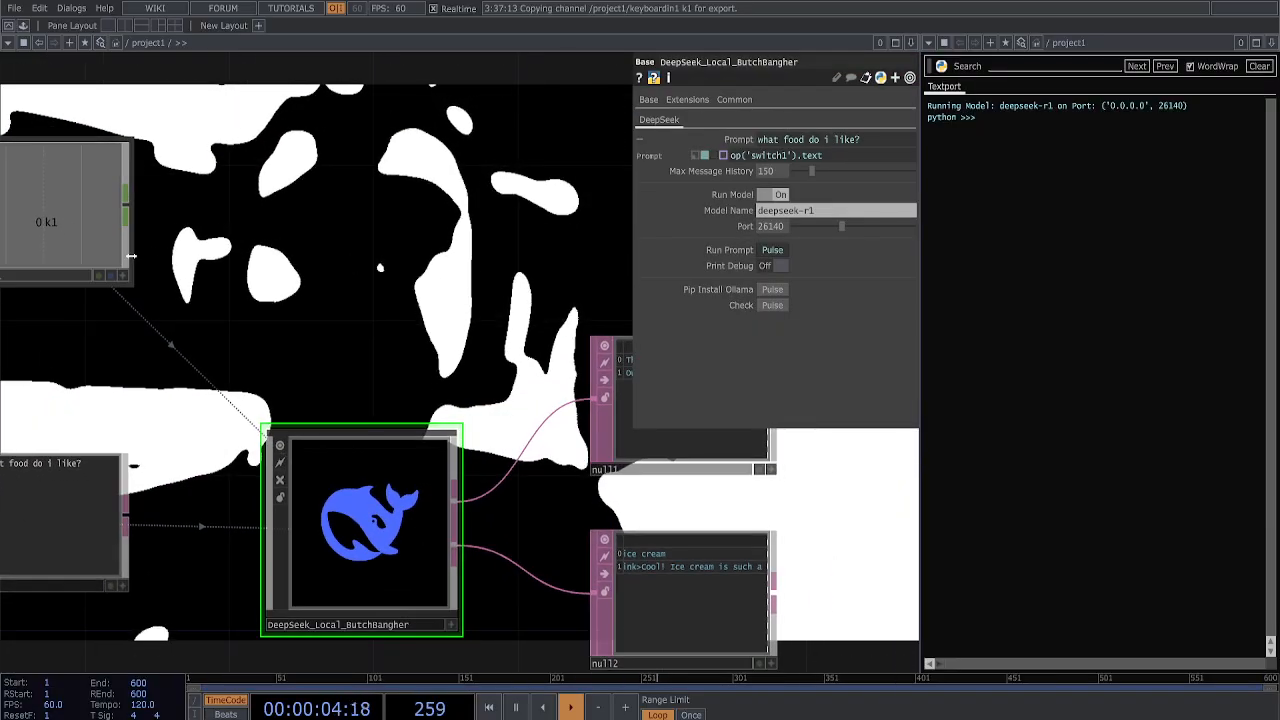
pyautogui.scroll(-2, 131, 256)
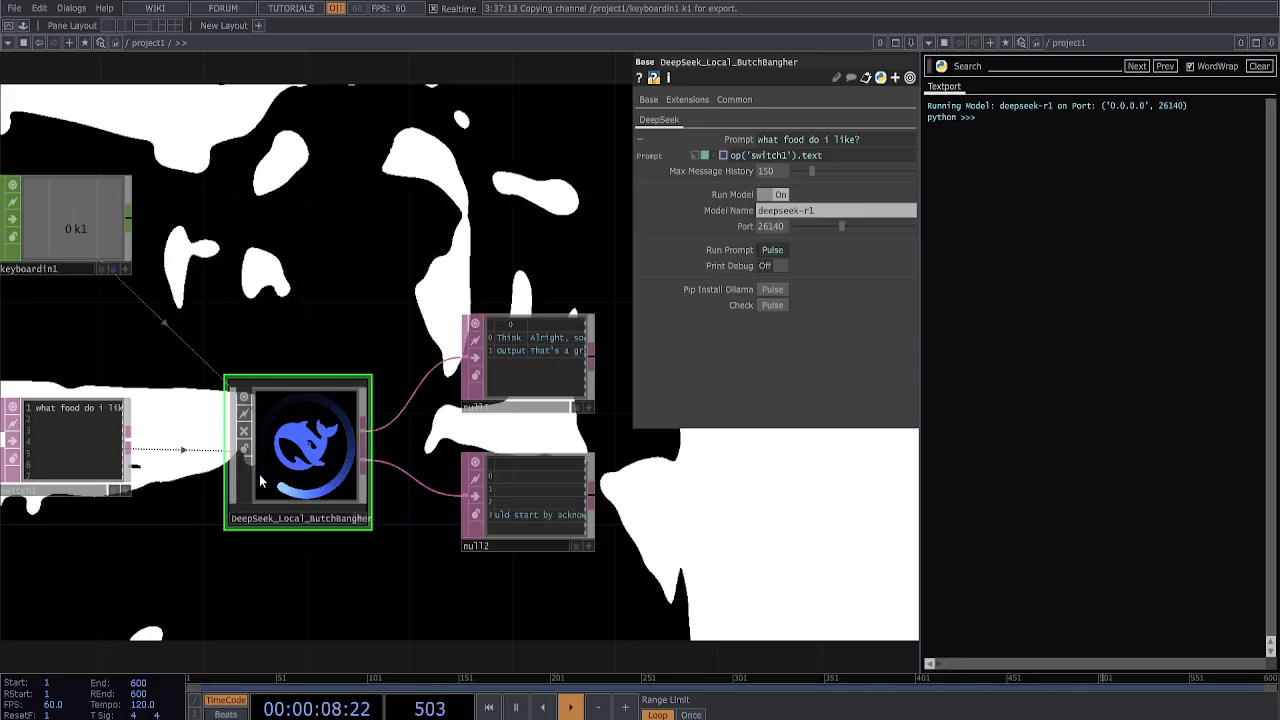
# - Read the model's reasoning and answer to the food question in the null1 DAT
pyautogui.scroll(3, 594, 376)
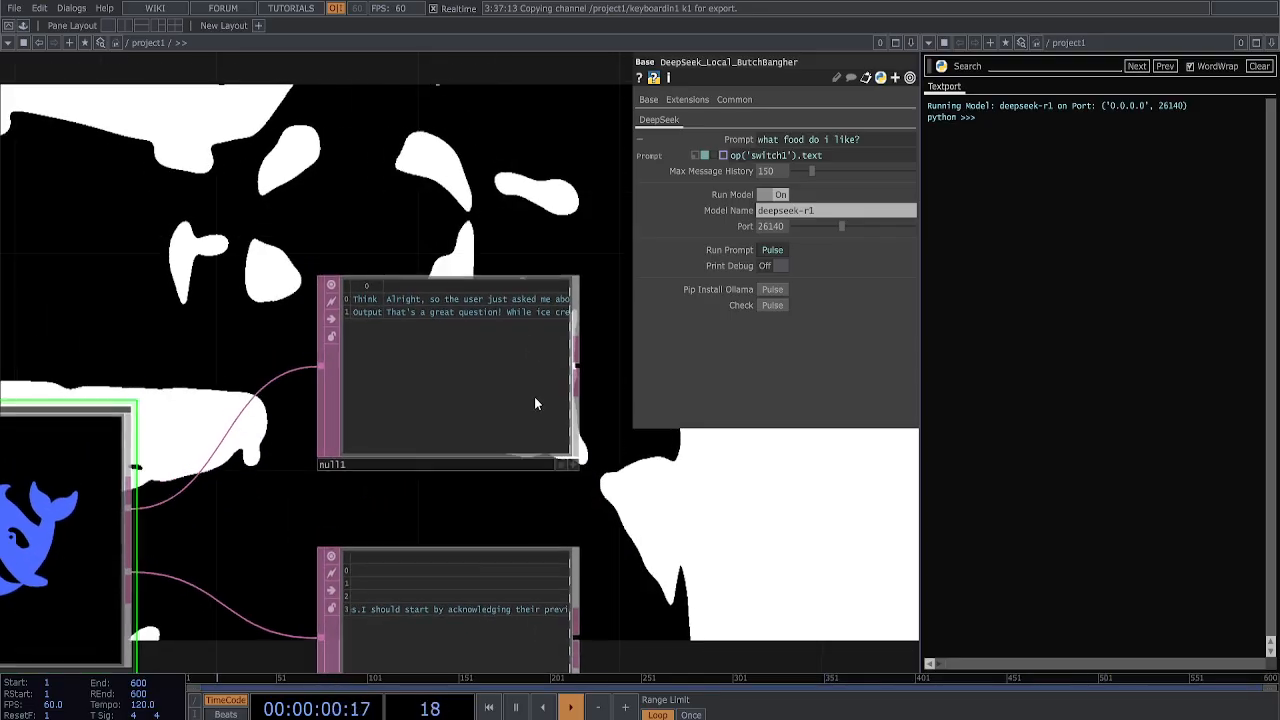
pyautogui.scroll(3, 558, 346)
pyautogui.scroll(5, 574, 300)
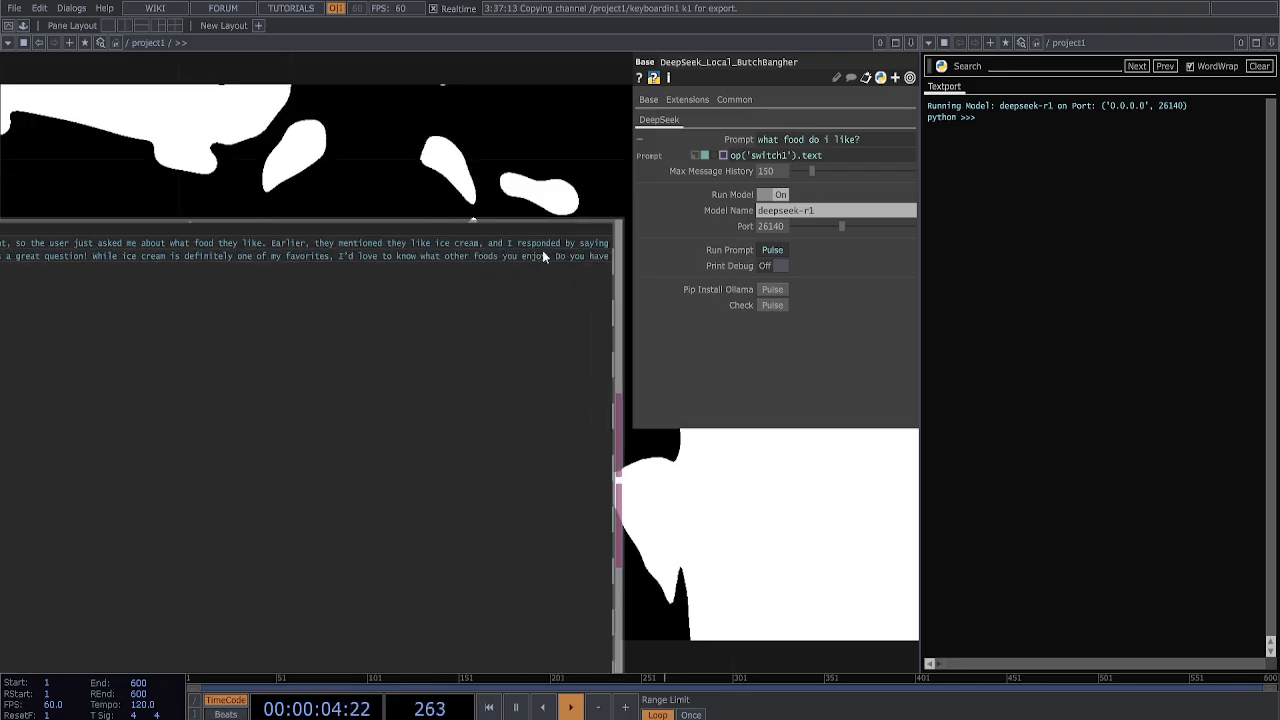
pyautogui.scroll(-3, 542, 252)
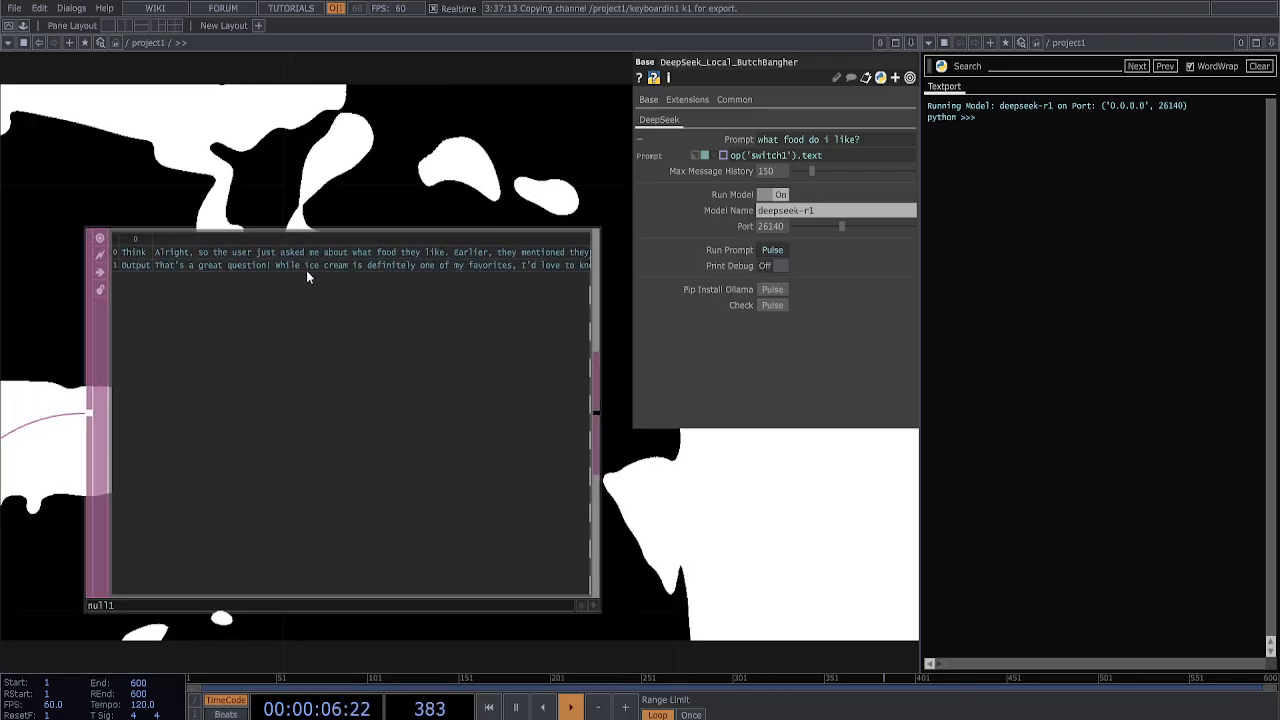
pyautogui.scroll(2, 531, 264)
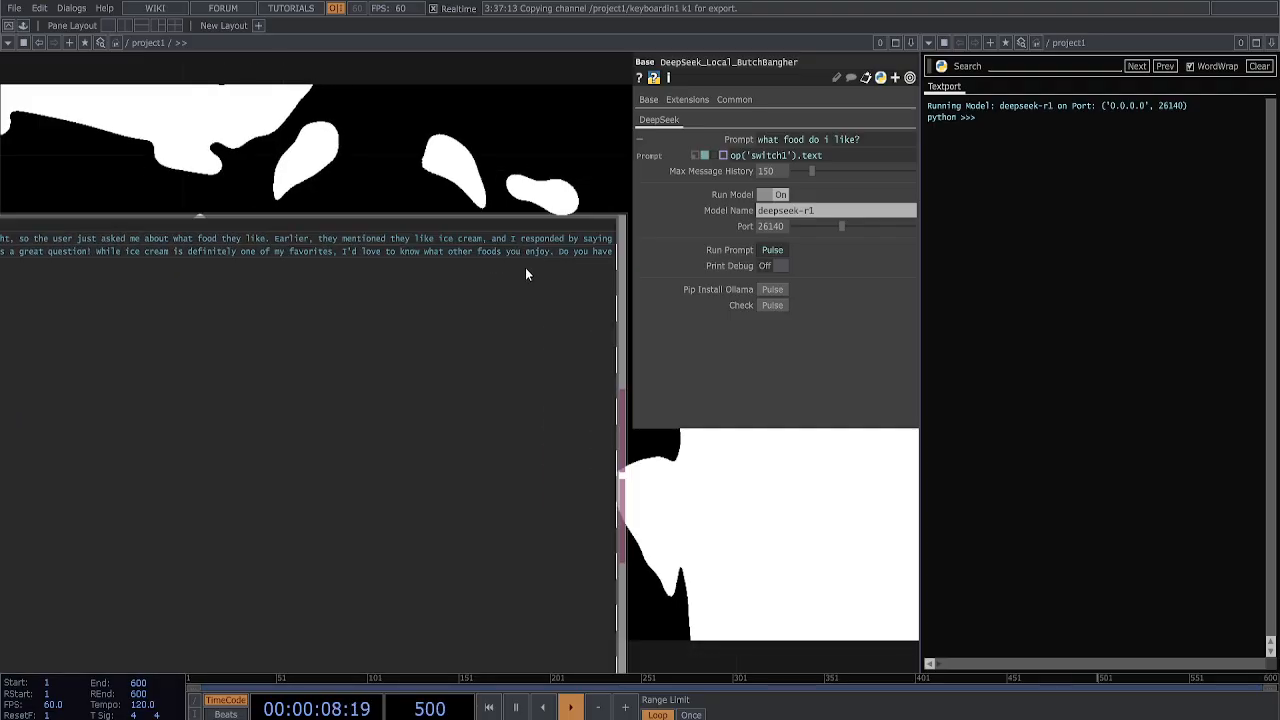
pyautogui.scroll(-5, 508, 266)
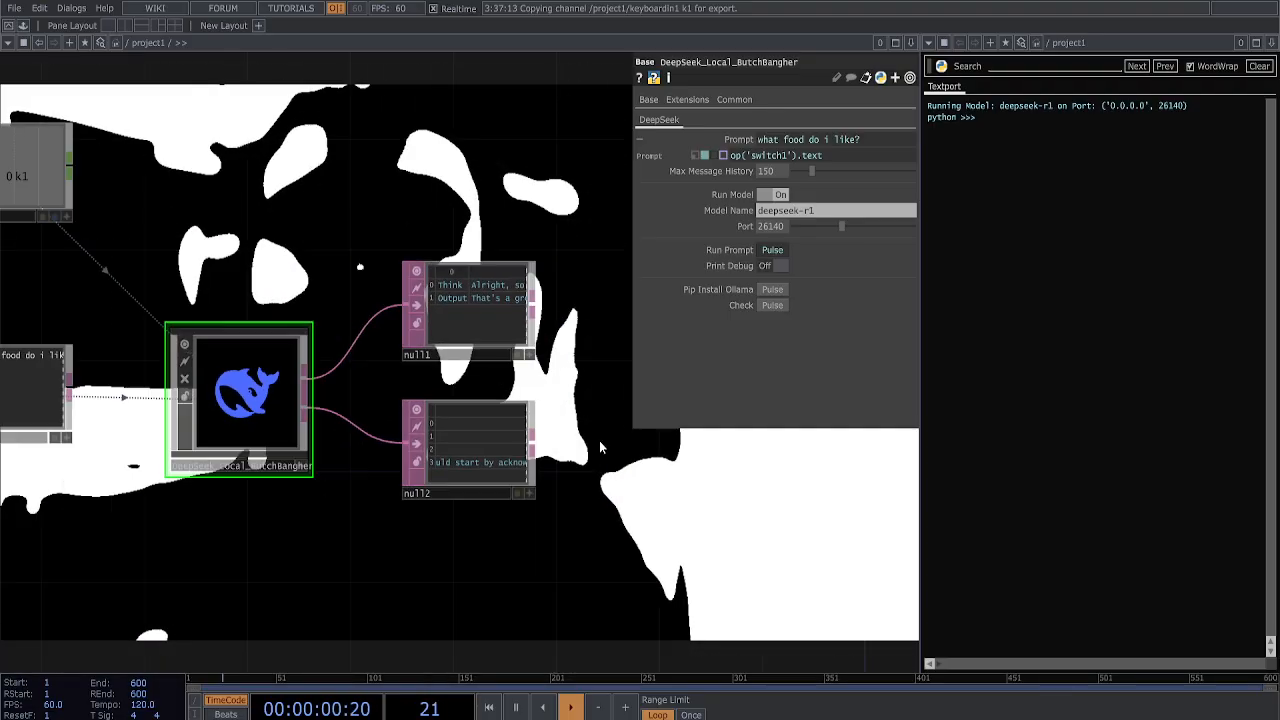
pyautogui.moveTo(345, 559); pyautogui.dragTo(488, 574)
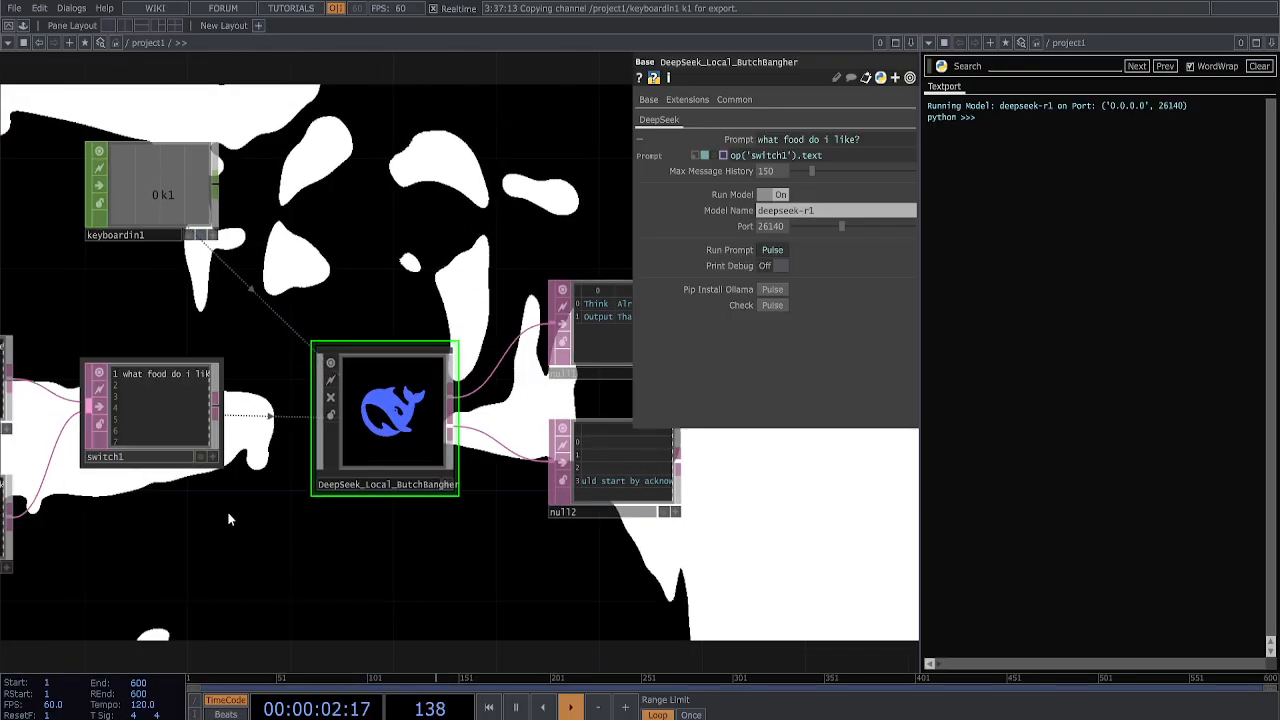
pyautogui.moveTo(229, 538); pyautogui.dragTo(257, 529)
pyautogui.scroll(4, 110, 495)
pyautogui.scroll(-2, 117, 480)
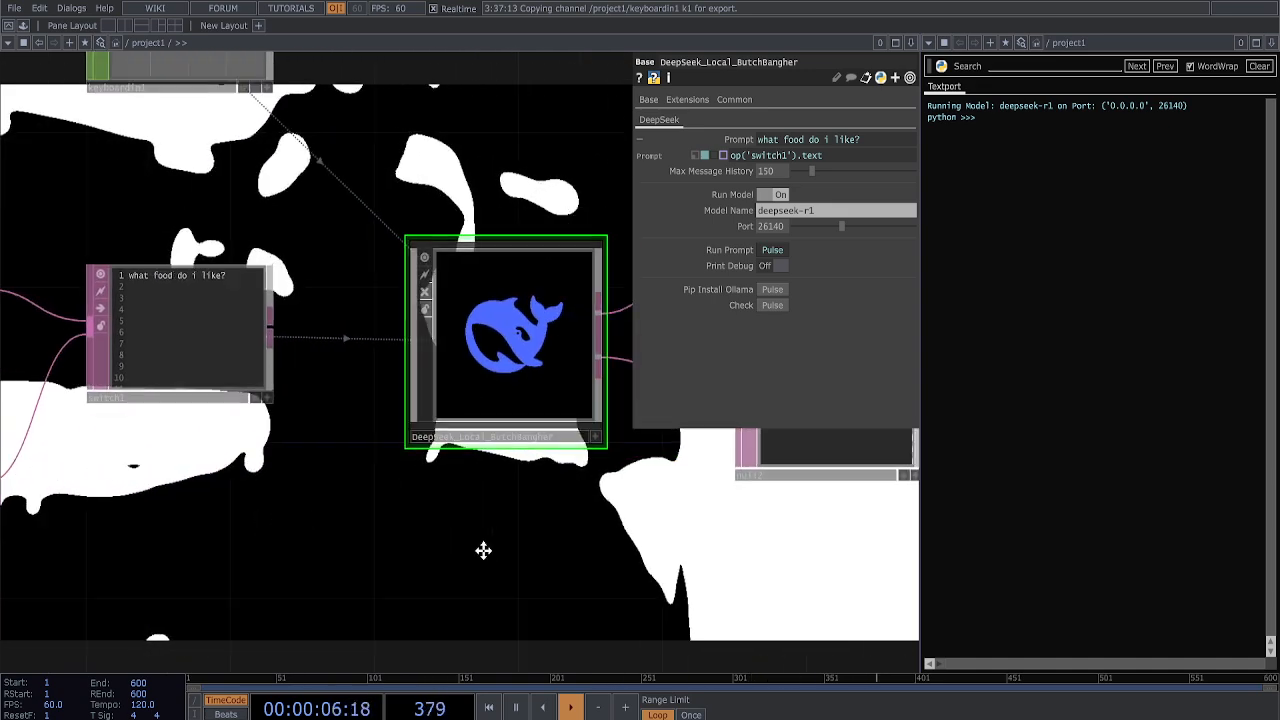
pyautogui.moveTo(578, 464); pyautogui.dragTo(443, 519)
pyautogui.moveTo(428, 414); pyautogui.dragTo(331, 442)
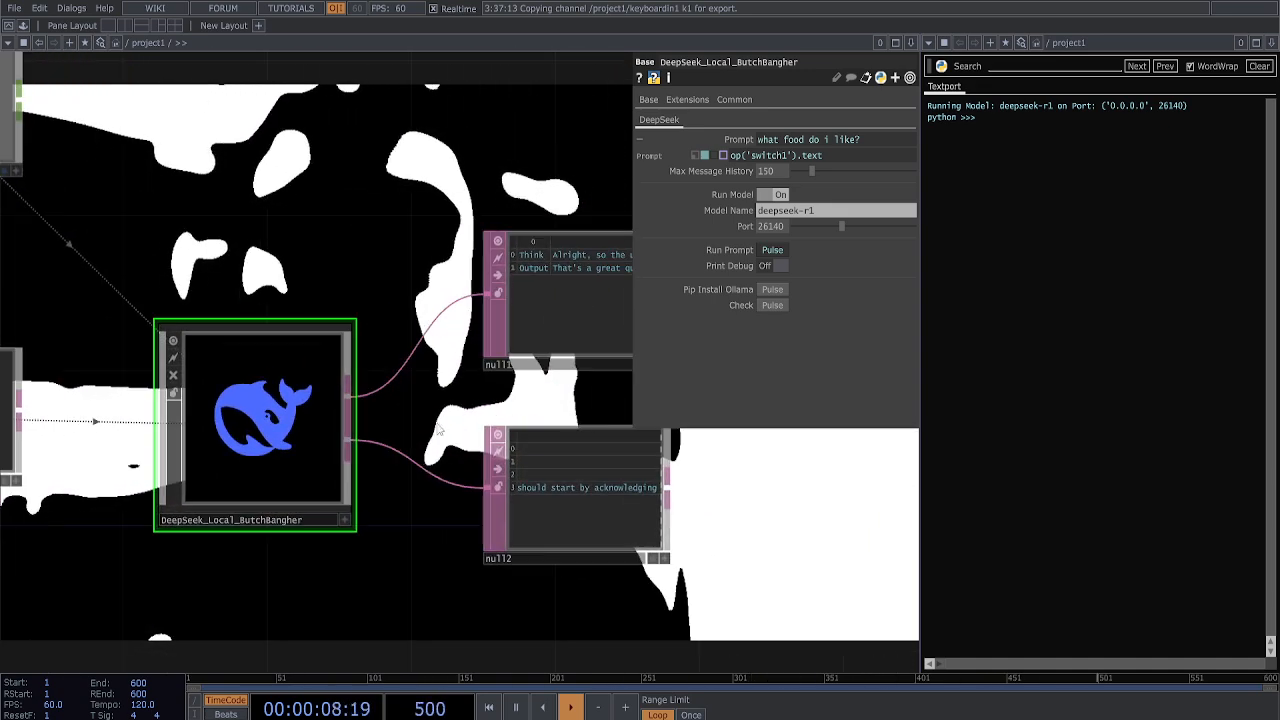
pyautogui.scroll(-2, 432, 430)
pyautogui.moveTo(468, 523); pyautogui.dragTo(554, 494)
pyautogui.scroll(-2, 424, 530)
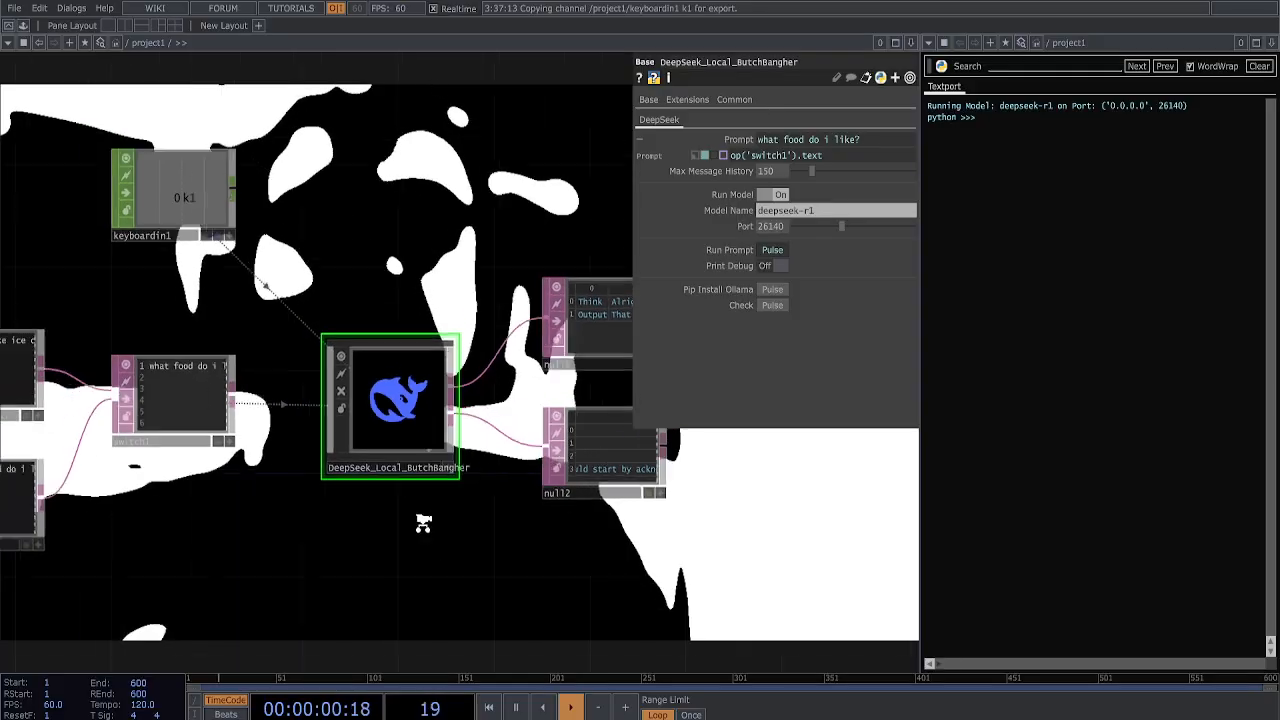
pyautogui.scroll(3, 477, 441)
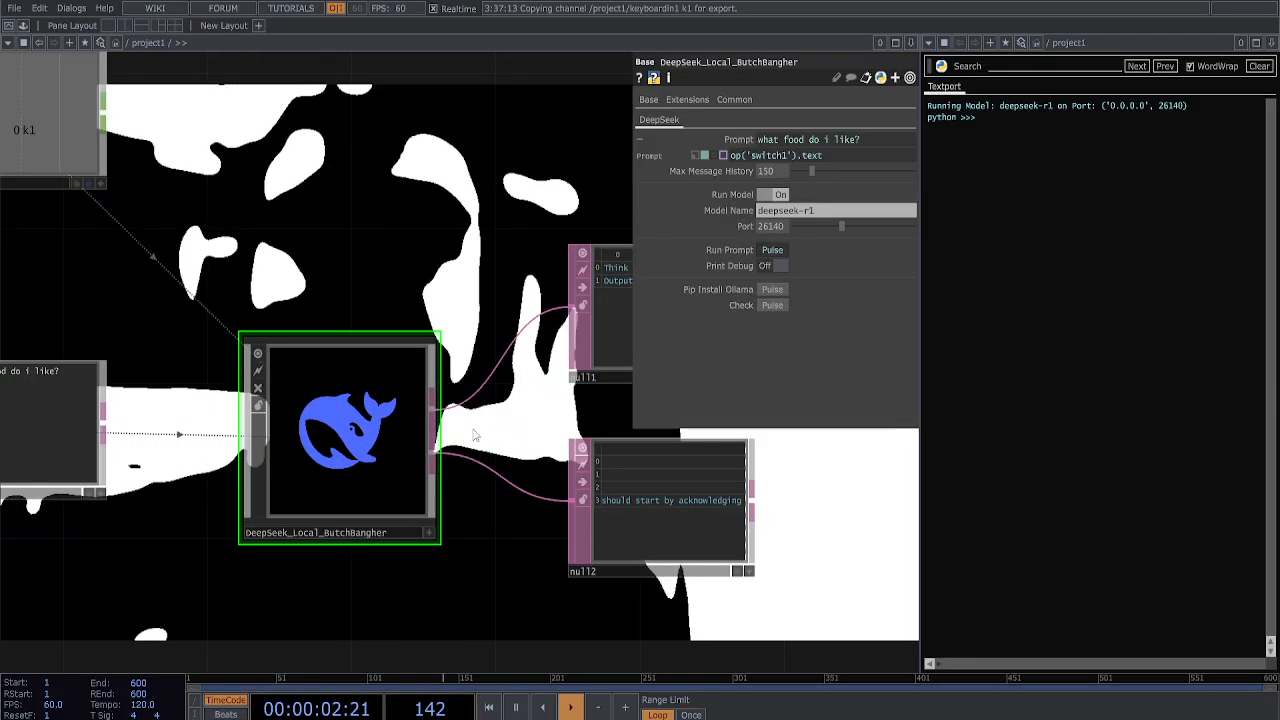
# - Move the null1 and null2 DATs closer to the DeepSeek component and place null1 just above null2
pyautogui.moveTo(422, 472); pyautogui.dragTo(414, 487)
pyautogui.moveTo(543, 403); pyautogui.dragTo(470, 409)
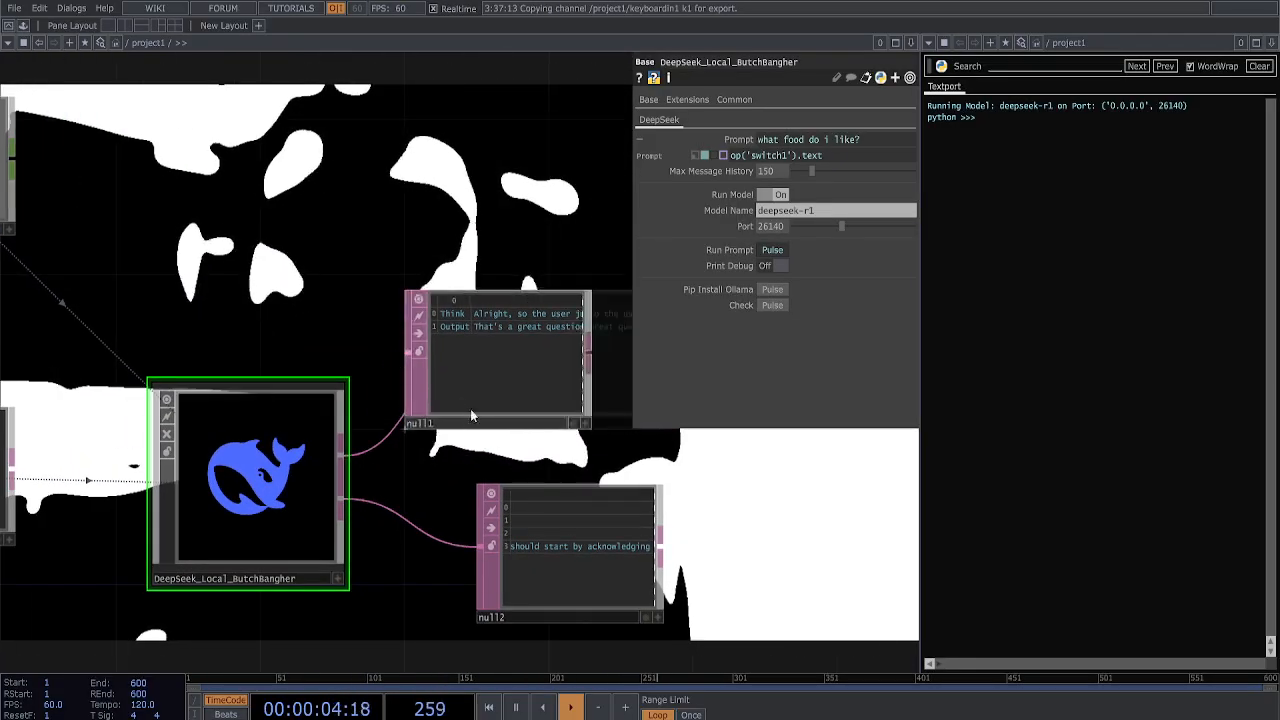
pyautogui.moveTo(507, 532); pyautogui.dragTo(436, 525)
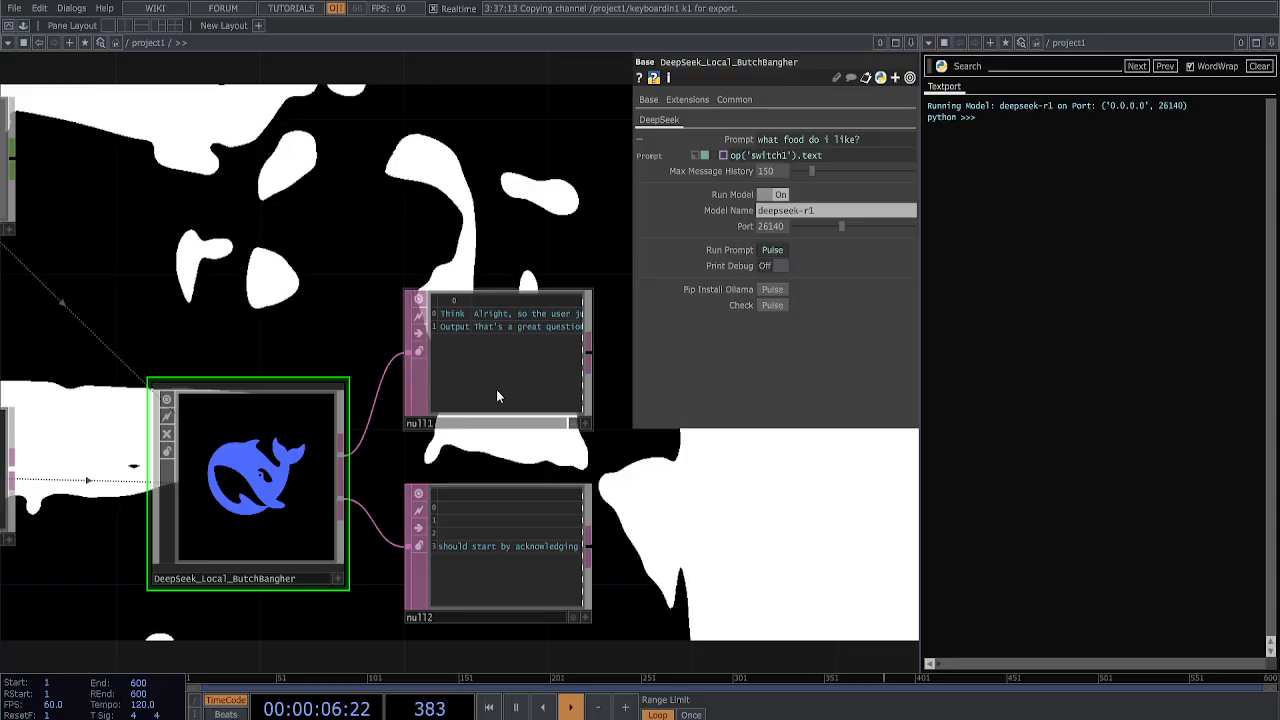
pyautogui.moveTo(496, 389); pyautogui.dragTo(502, 435)
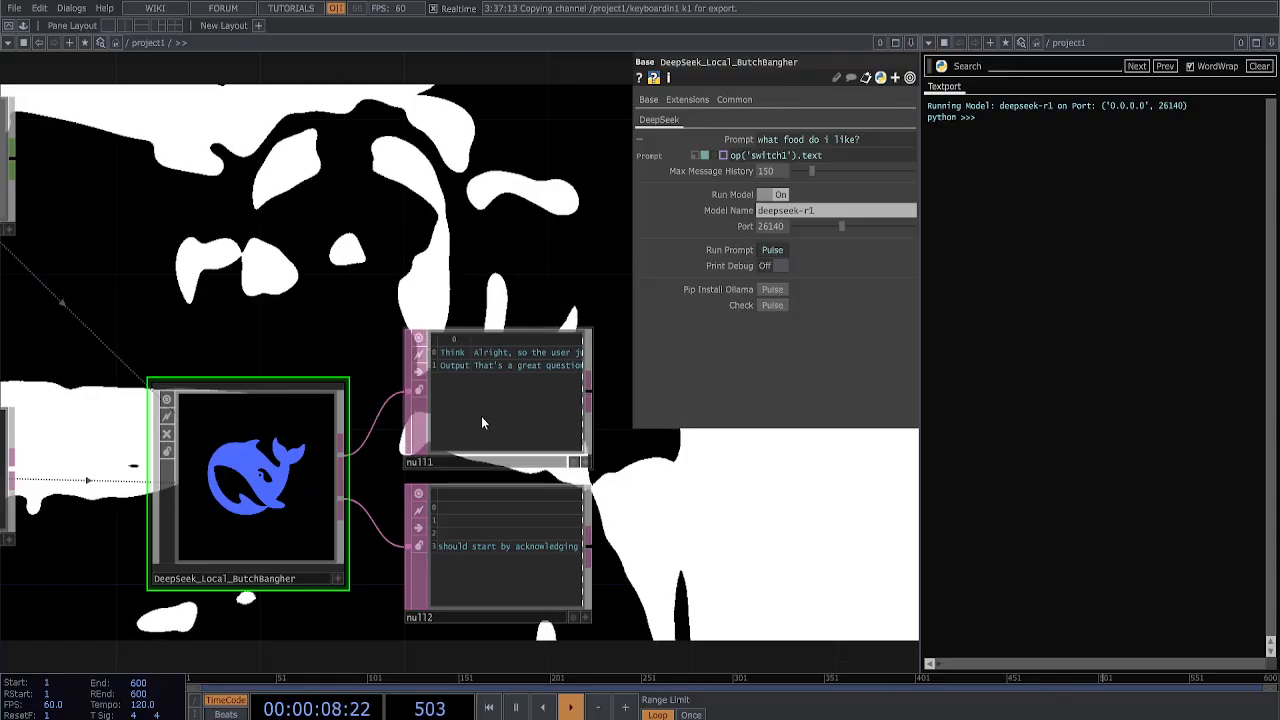
pyautogui.scroll(-3, 481, 416)
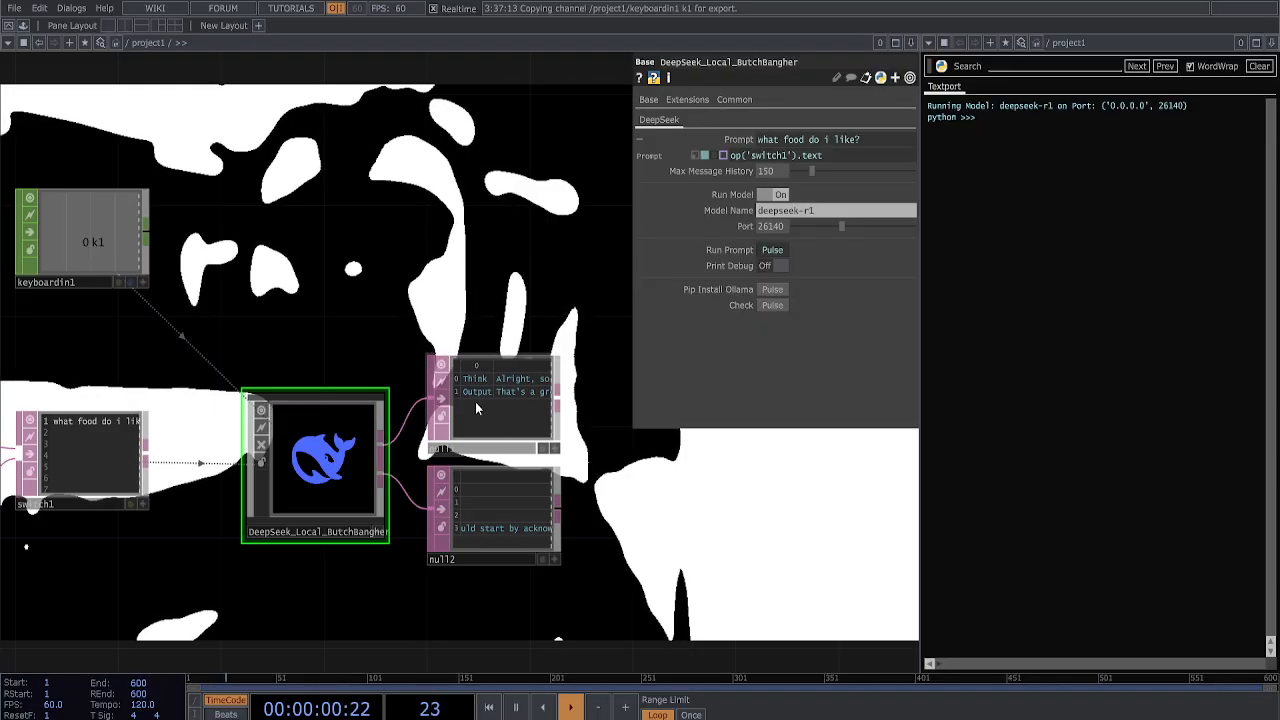
pyautogui.scroll(-1, 391, 308)
pyautogui.scroll(-2, 391, 308)
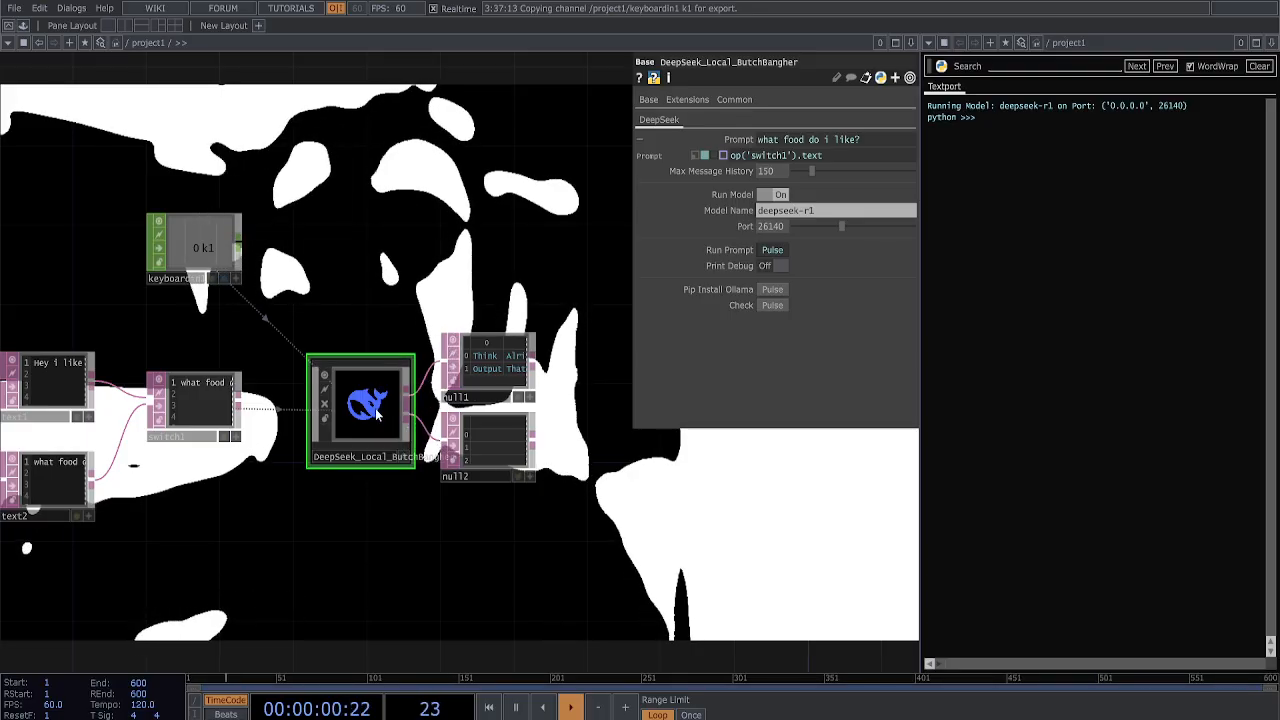
# - Turn off Run Model on the DeepSeek component and check the Textport for the server shutdown
pyautogui.scroll(2, 378, 410)
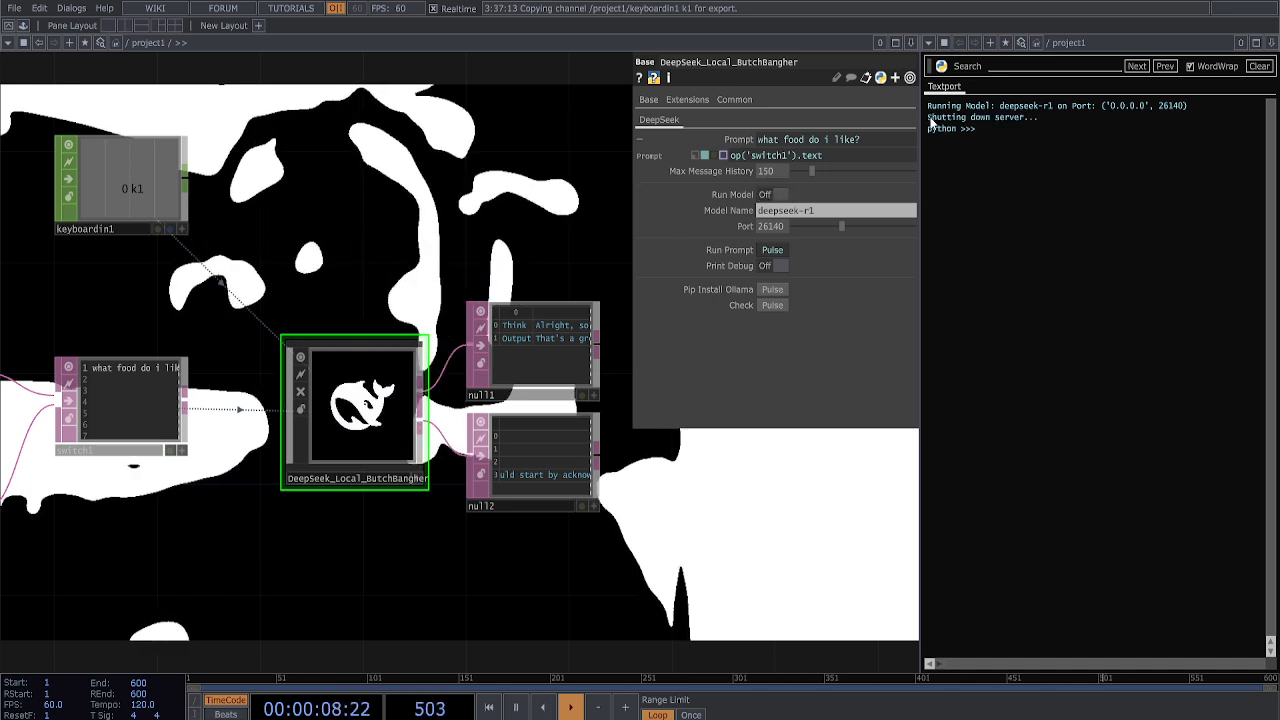
pyautogui.moveTo(1040, 117); pyautogui.dragTo(928, 121)
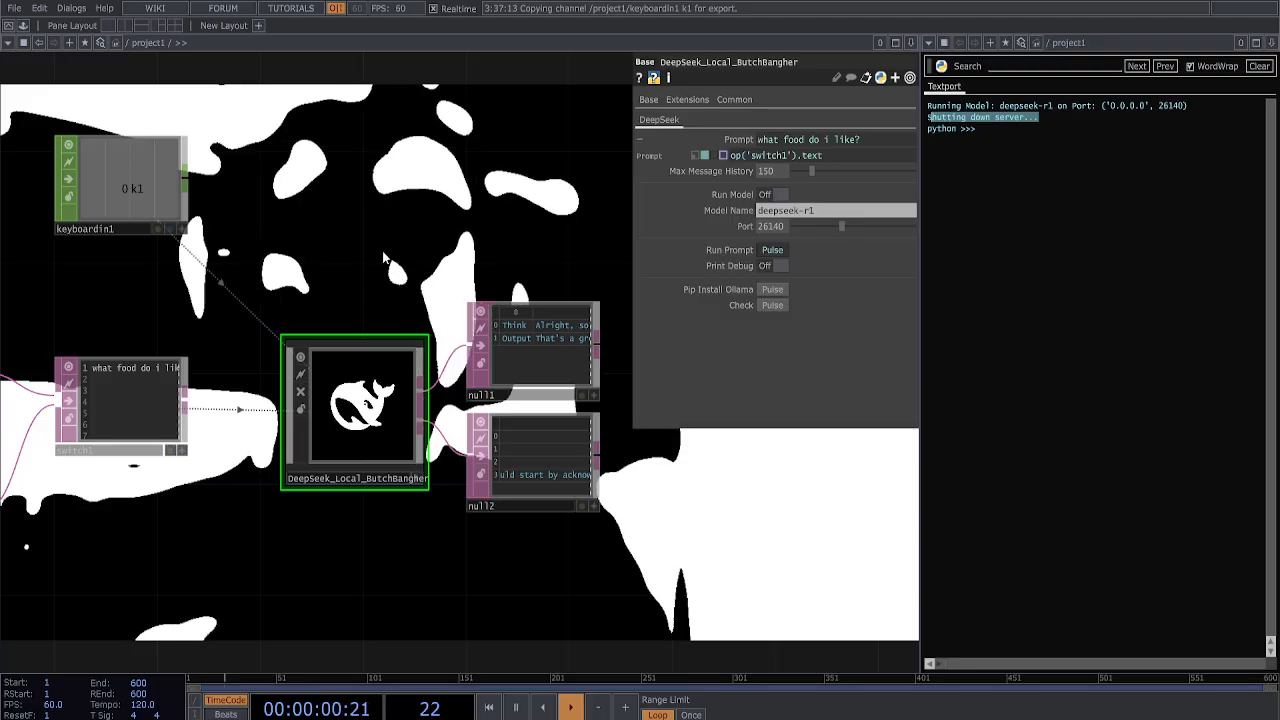
pyautogui.moveTo(383, 244); pyautogui.dragTo(390, 342)
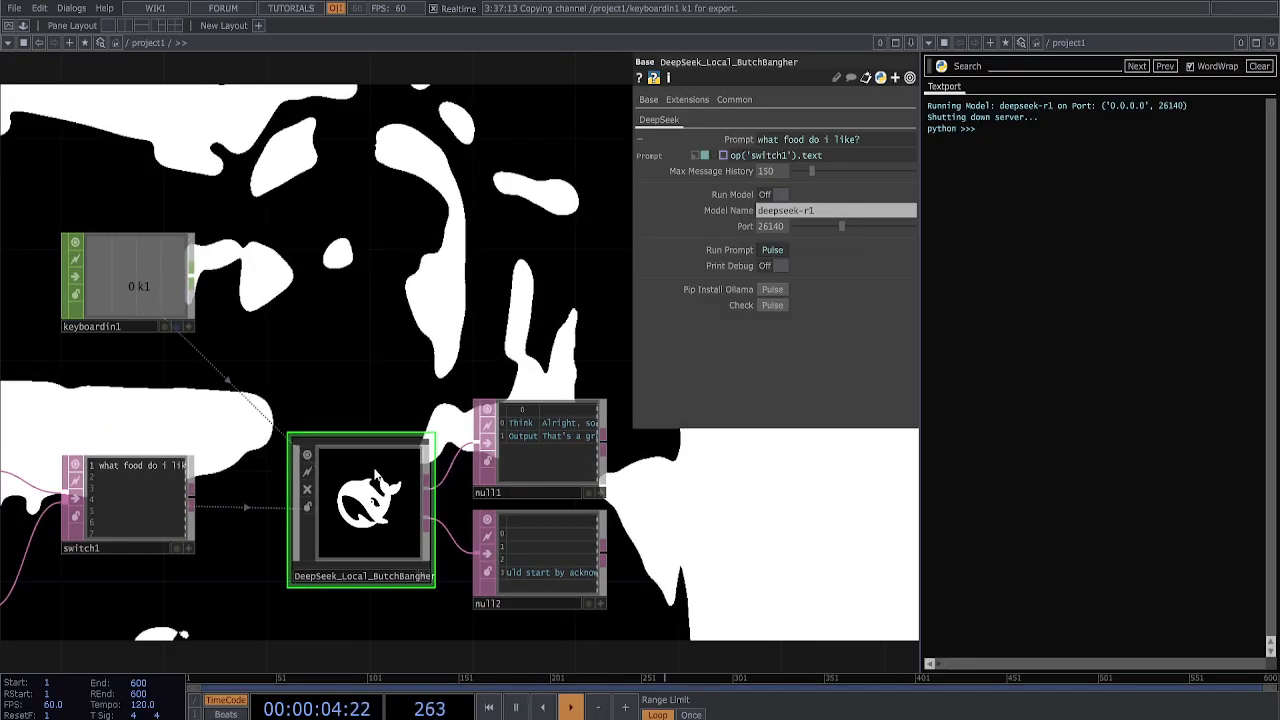
# - Turn on Print Debug and switch the Run Prompt and Prompt parameters from their expressions back to constant values
pyautogui.click(773, 265)
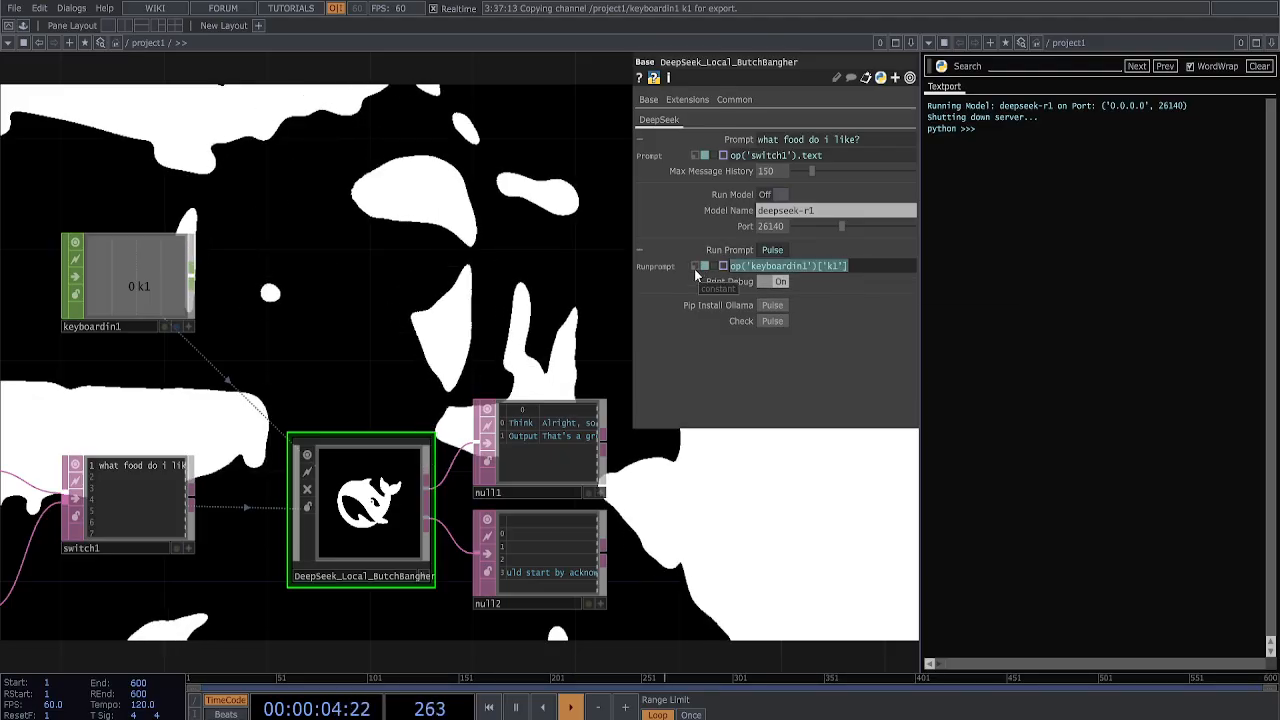
pyautogui.click(696, 268)
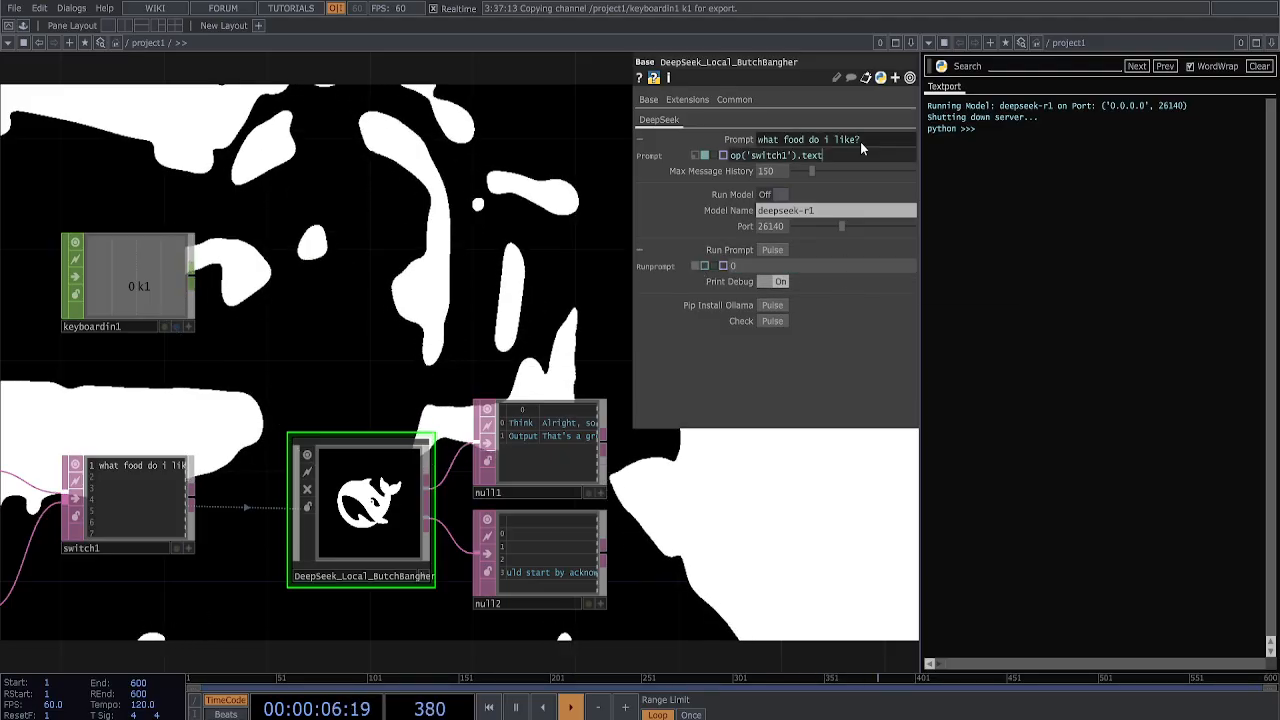
pyautogui.click(790, 156)
pyautogui.press('BackSpace')
pyautogui.click(616, 186)
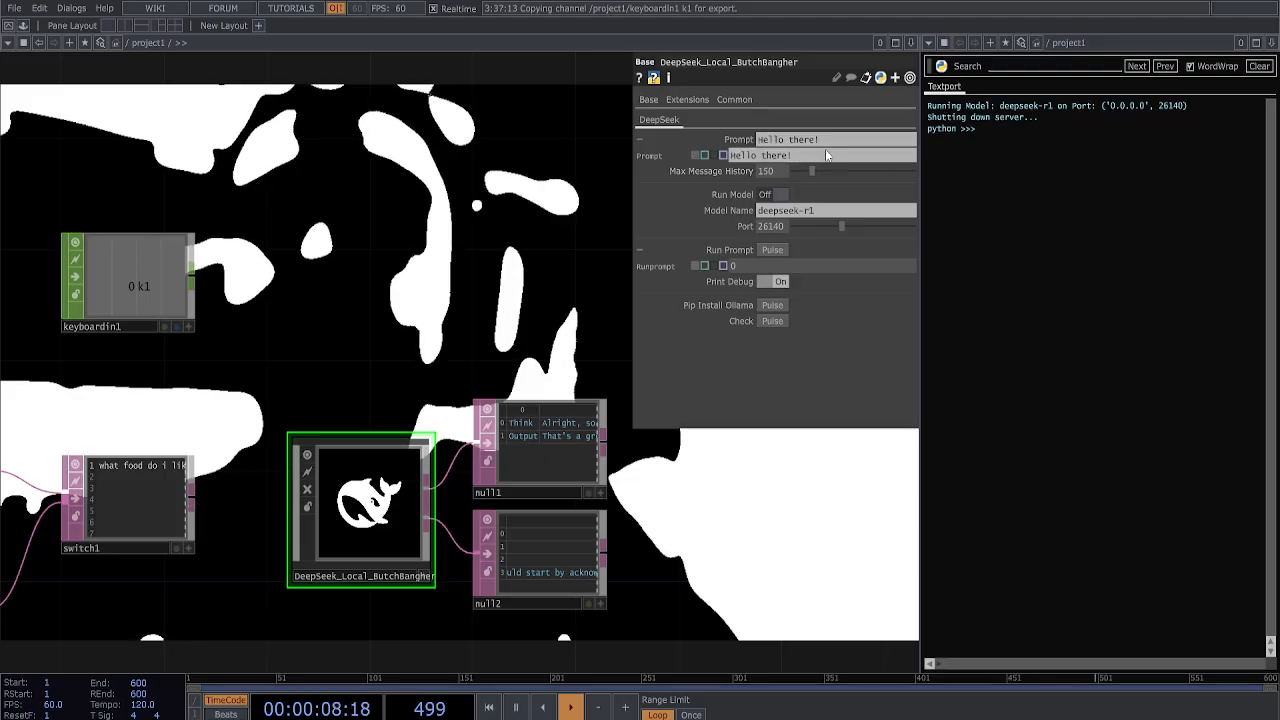
# - Review the stored user and assistant messages in the null2 DAT from its first column
pyautogui.moveTo(474, 504); pyautogui.dragTo(455, 464)
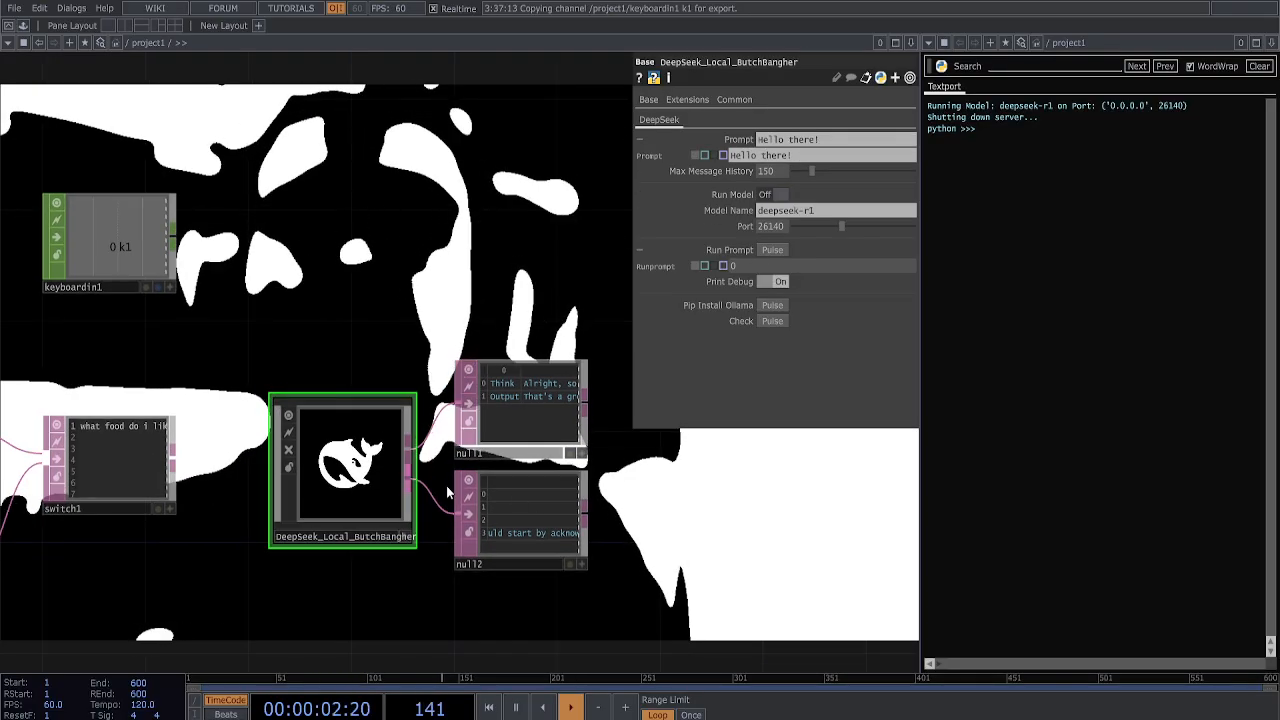
pyautogui.scroll(3, 528, 513)
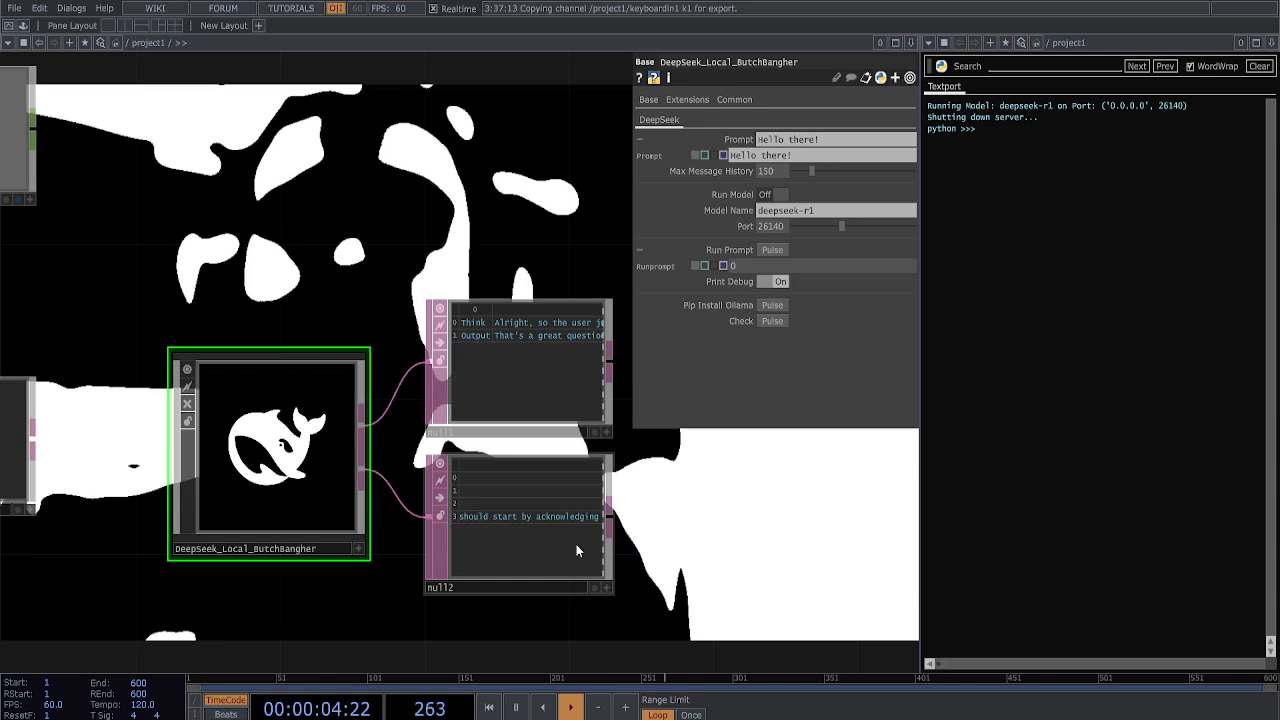
pyautogui.scroll(5, 498, 518)
pyautogui.scroll(-4, 494, 509)
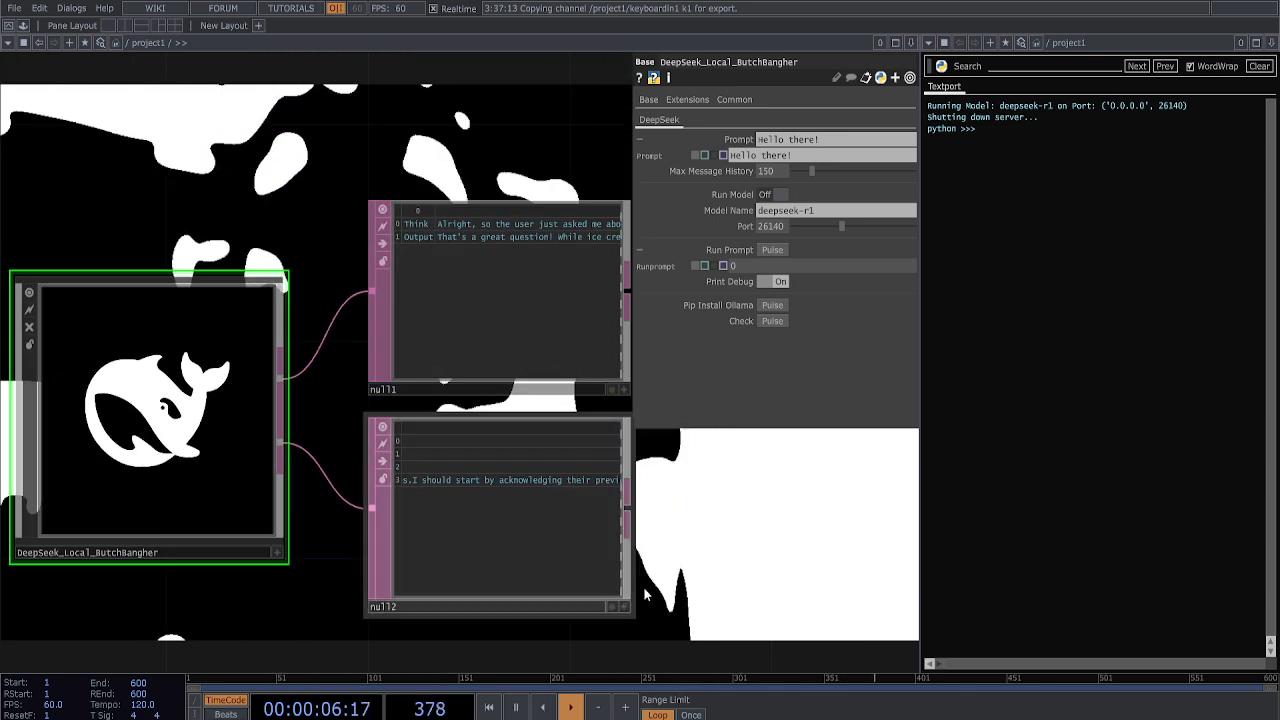
pyautogui.click(624, 606)
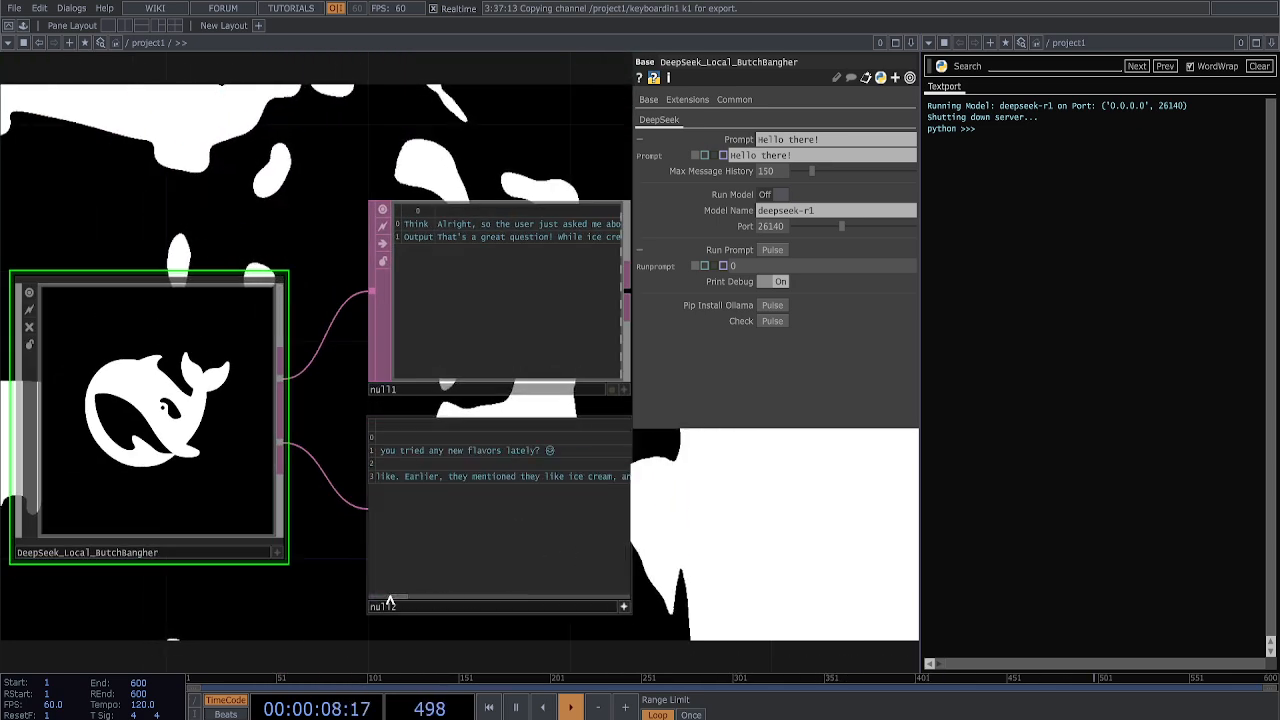
pyautogui.moveTo(390, 600); pyautogui.dragTo(370, 598)
pyautogui.click(624, 606)
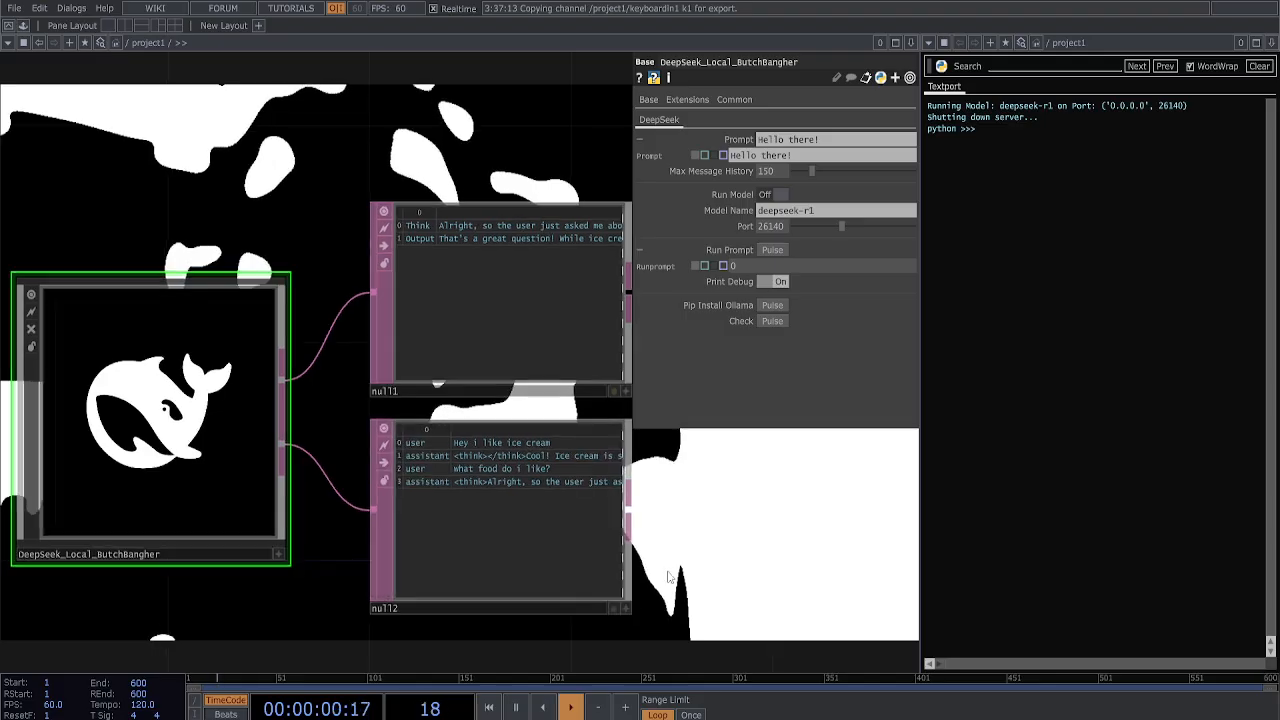
pyautogui.scroll(-3, 674, 574)
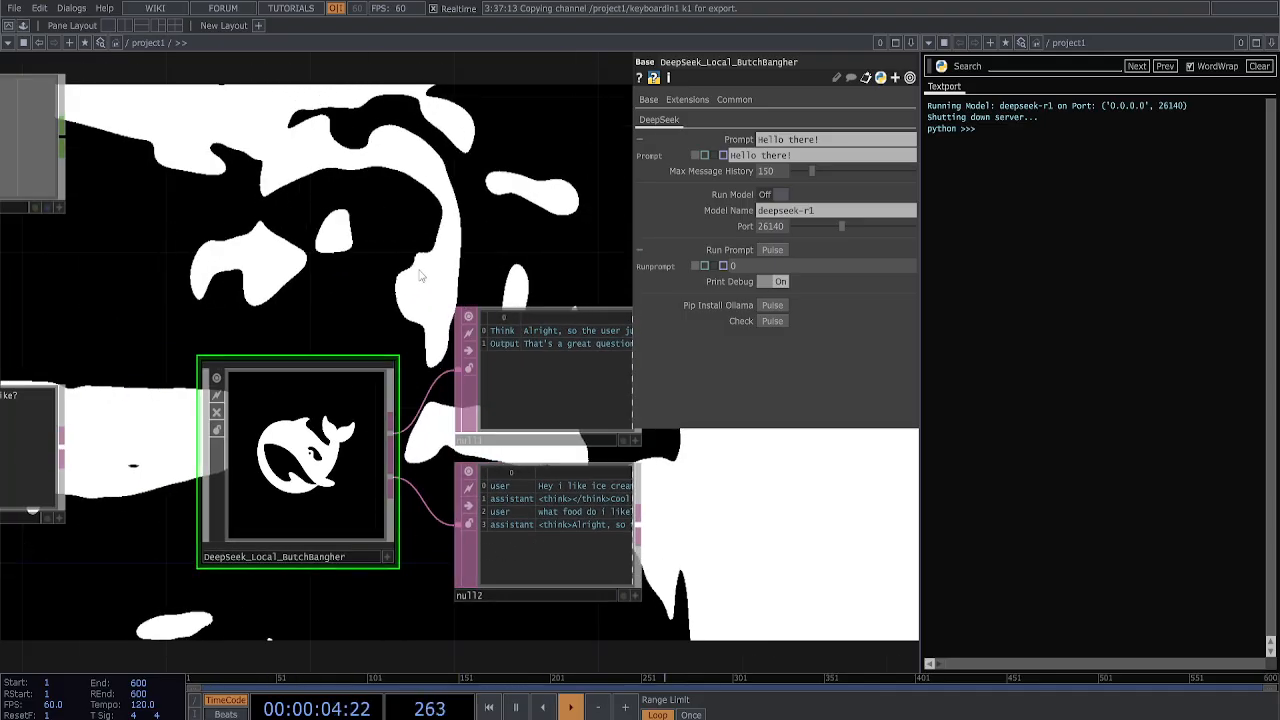
# - Turn Run Model back on and run the prompt "what food did i just talk about?"
pyautogui.click(767, 194)
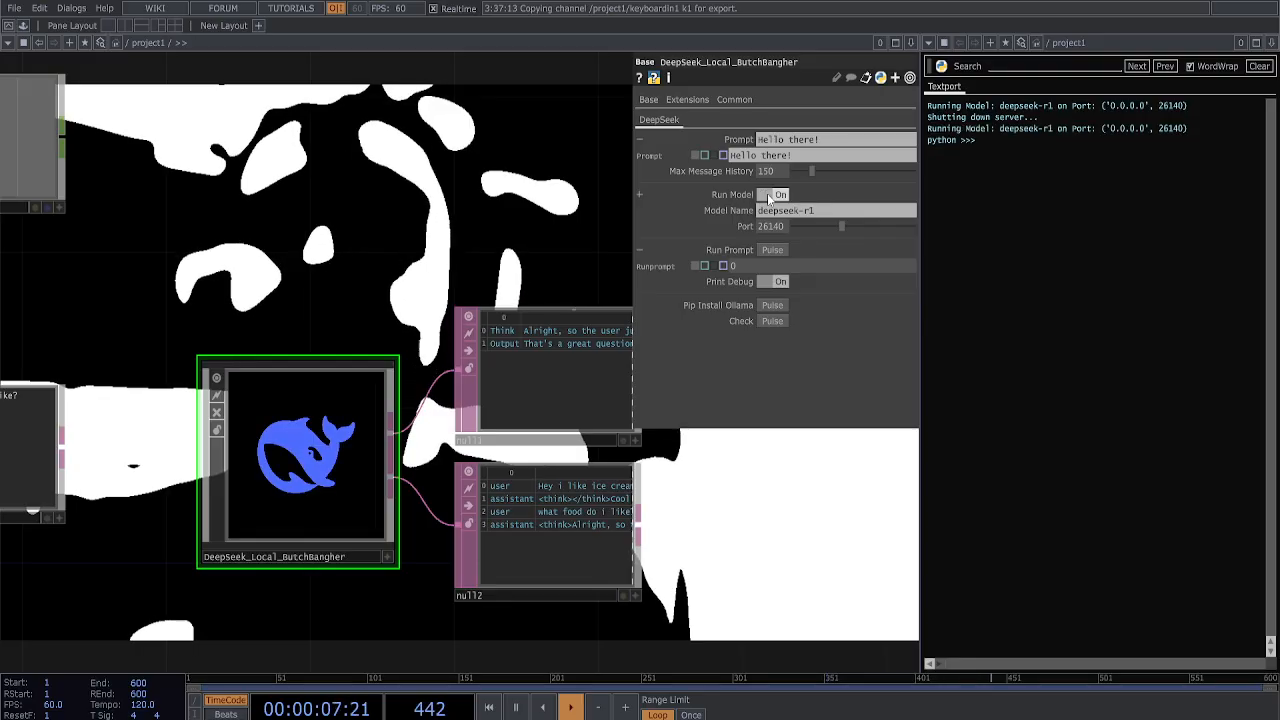
pyautogui.click(801, 142)
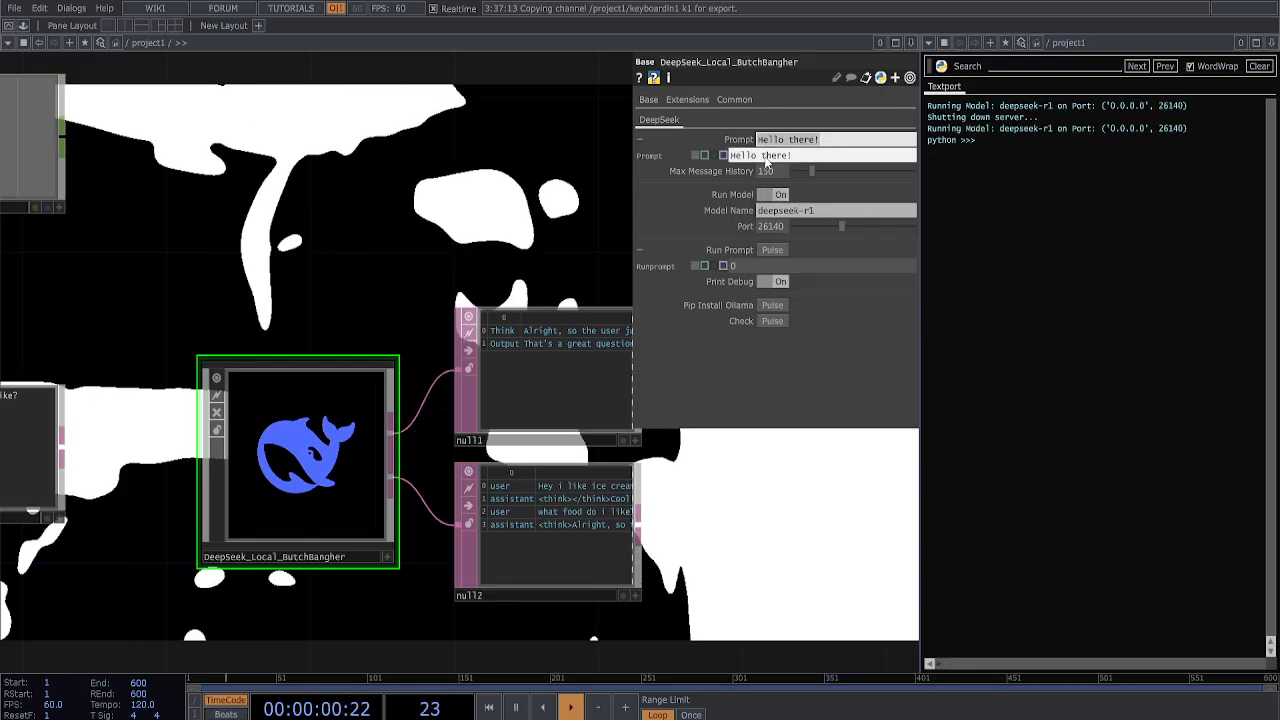
pyautogui.write('what food did i just talk about')
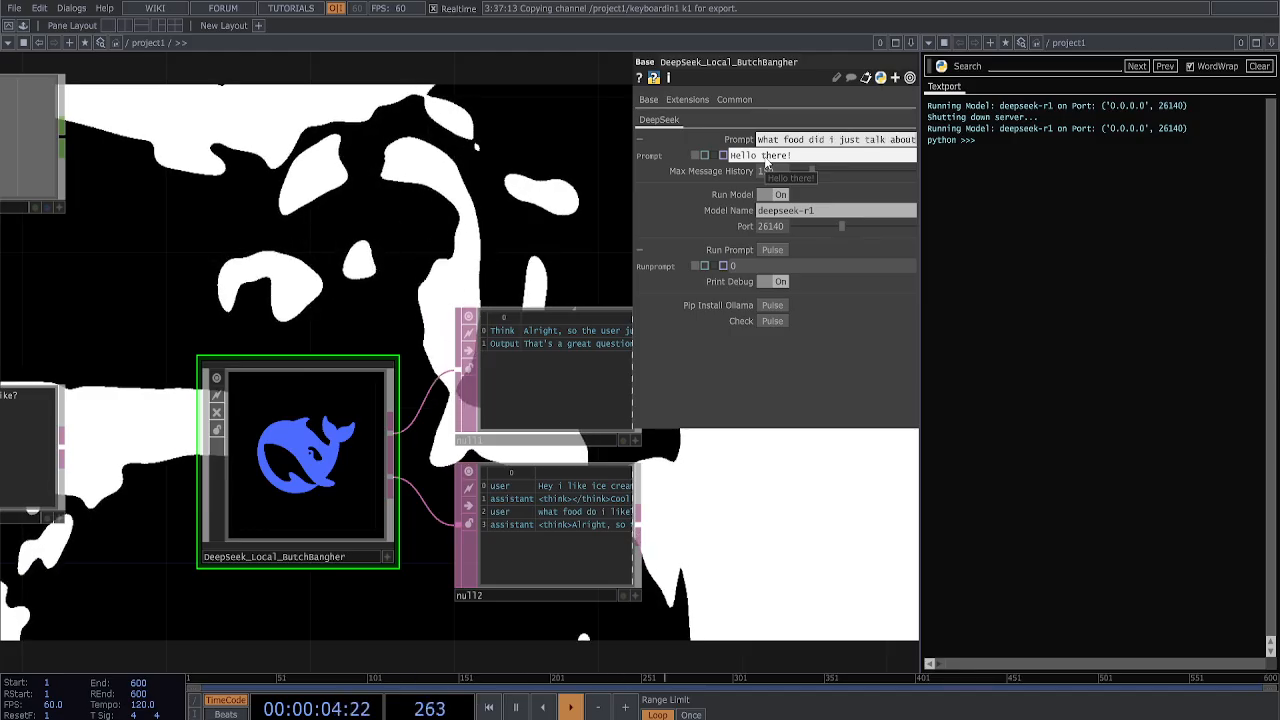
pyautogui.press('Return')
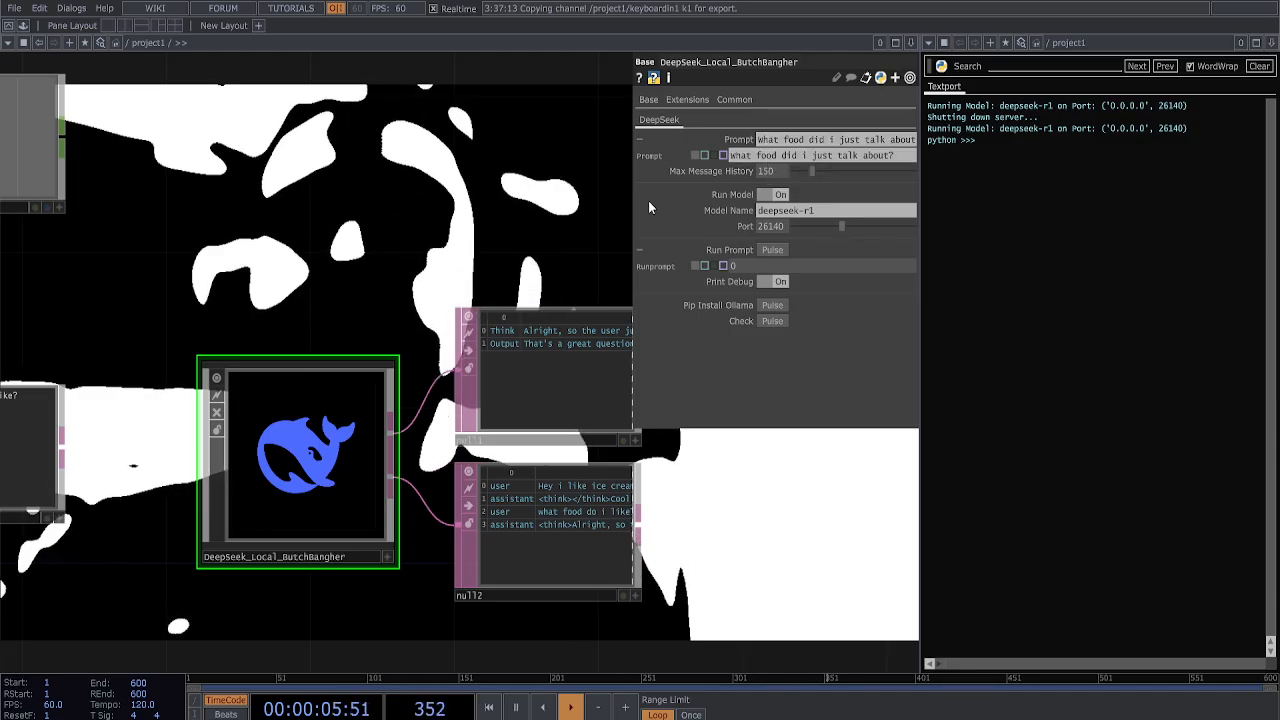
pyautogui.click(778, 251)
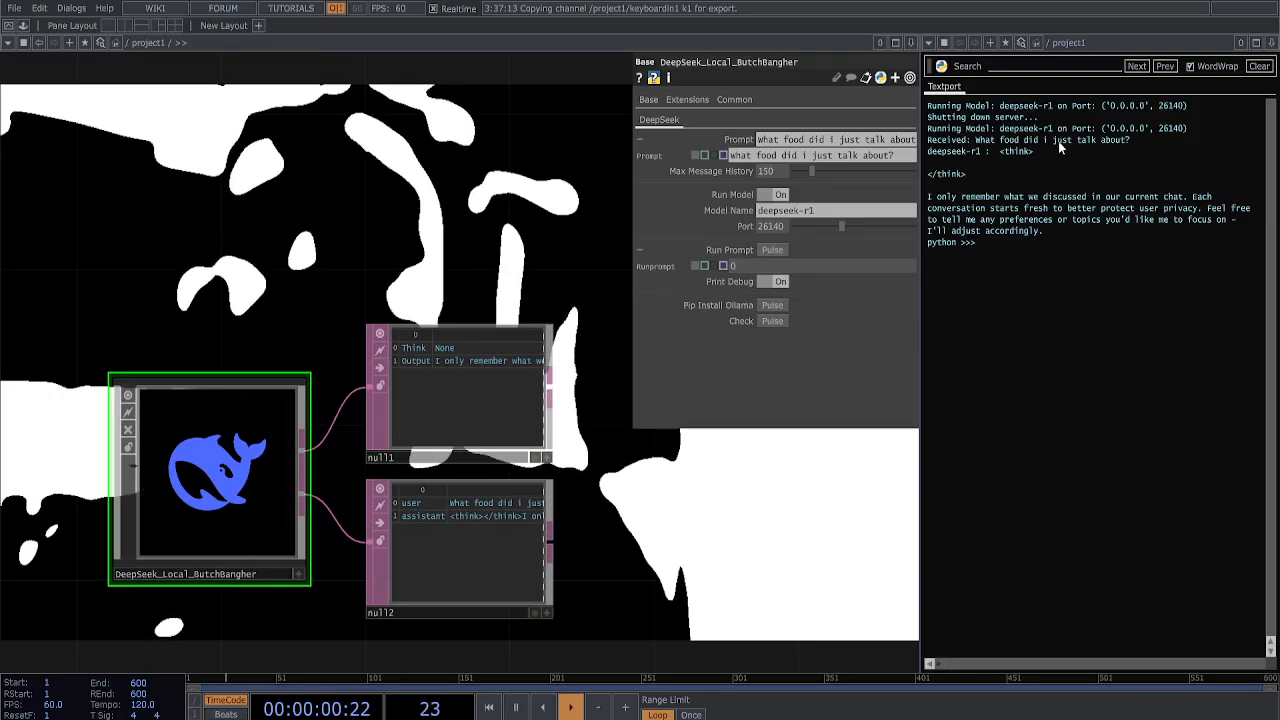
# - Read the model's thinking and answer to the new prompt in the Textport
pyautogui.moveTo(999, 151); pyautogui.dragTo(1010, 175)
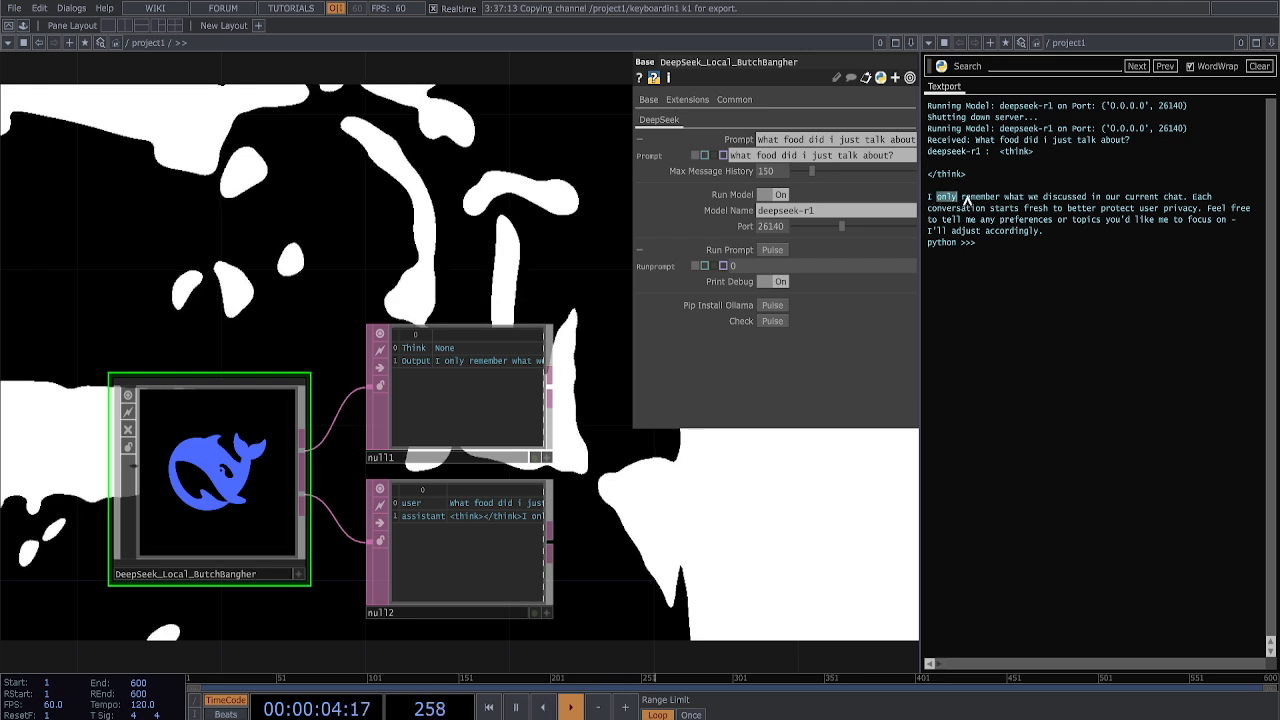
pyautogui.moveTo(1180, 204); pyautogui.dragTo(1106, 232)
pyautogui.click(1106, 232)
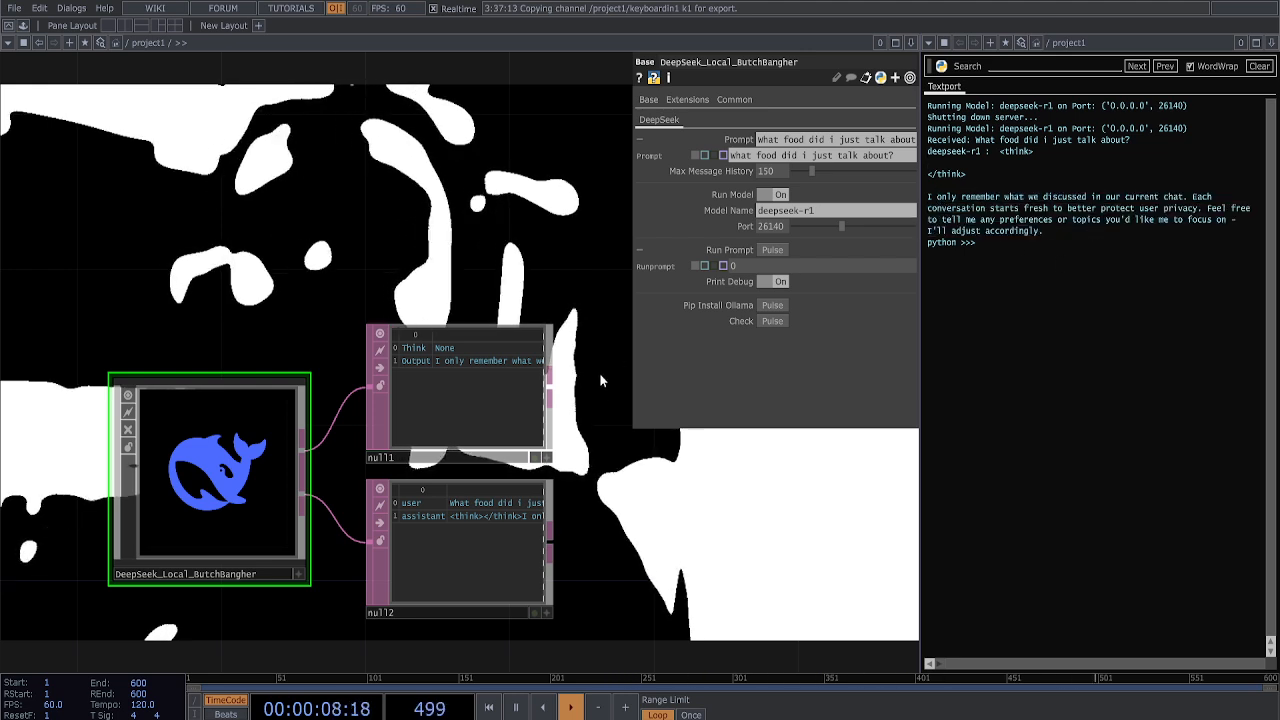
pyautogui.moveTo(299, 301); pyautogui.dragTo(344, 311)
pyautogui.scroll(-3, 318, 318)
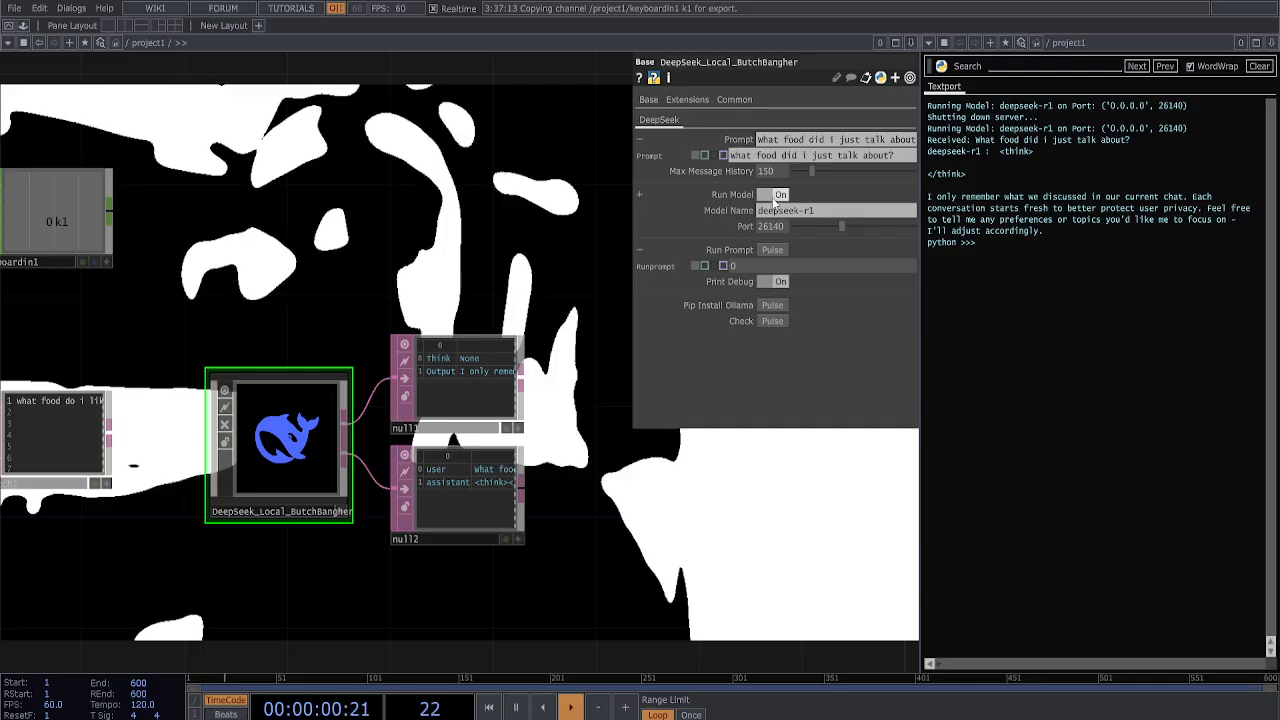
# - Turn off Run Model and collapse the expanded Run Prompt and Prompt parameters
pyautogui.click(779, 195)
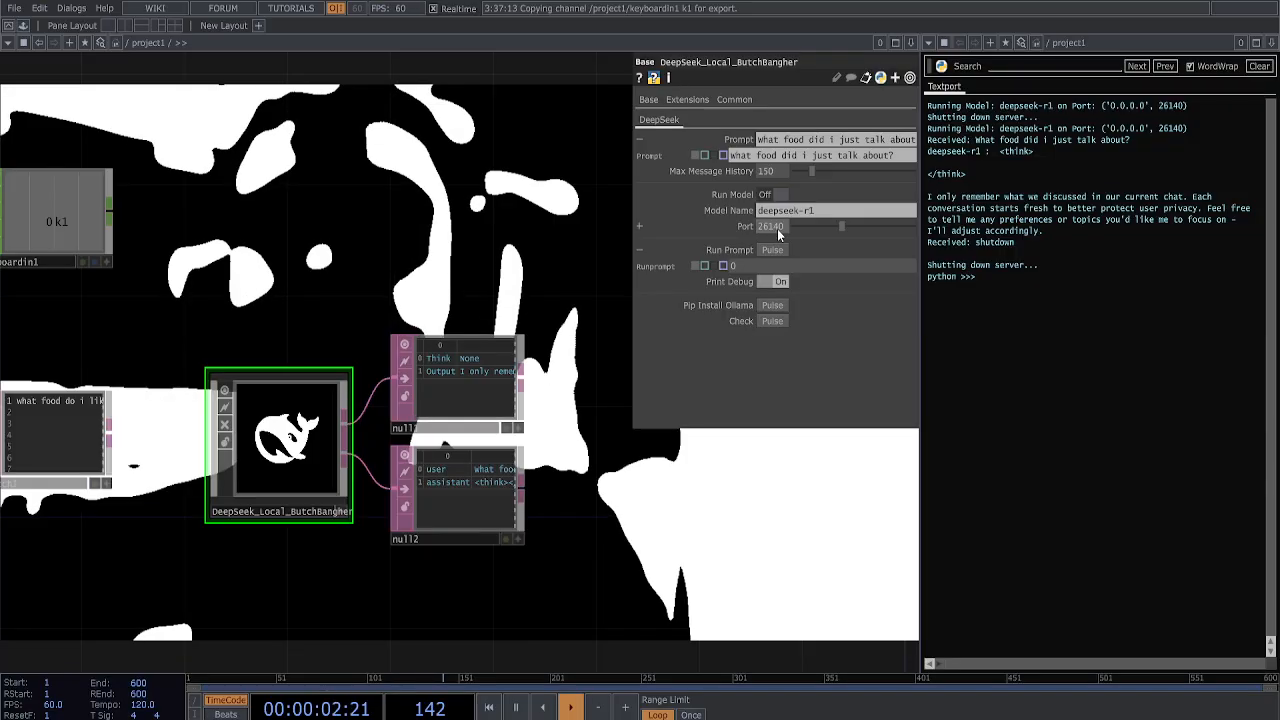
pyautogui.click(743, 251)
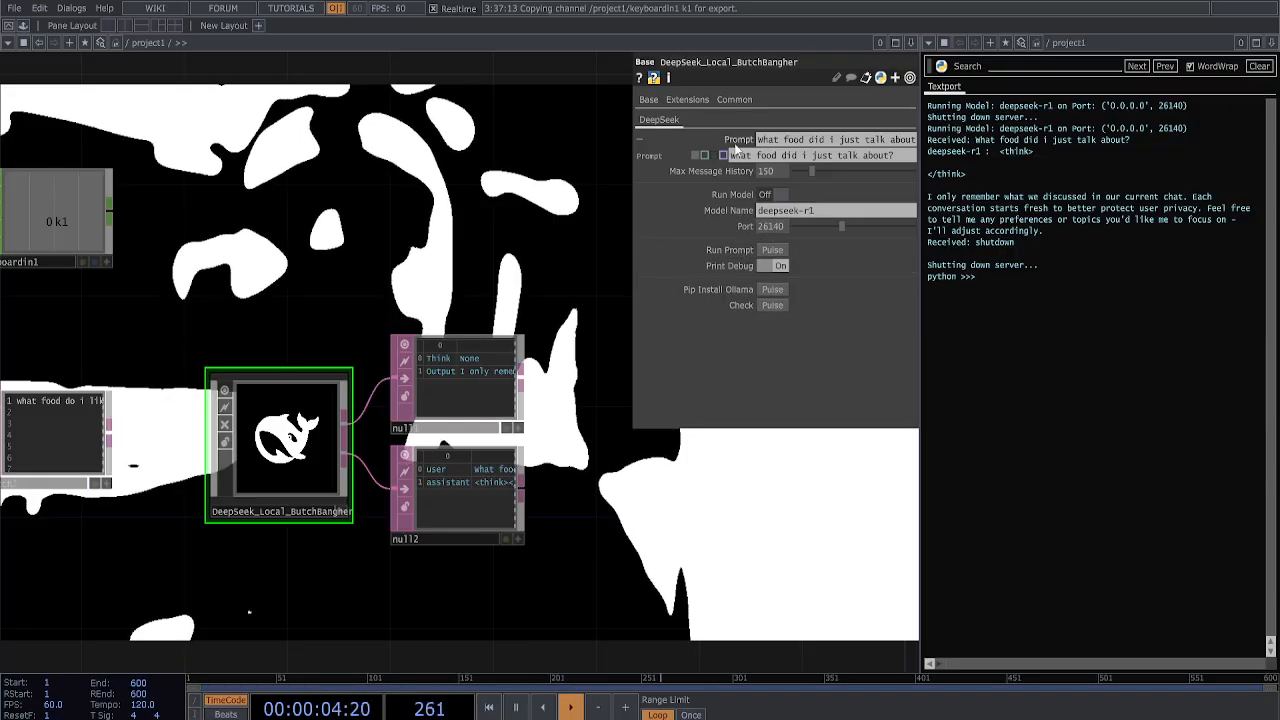
pyautogui.click(737, 142)
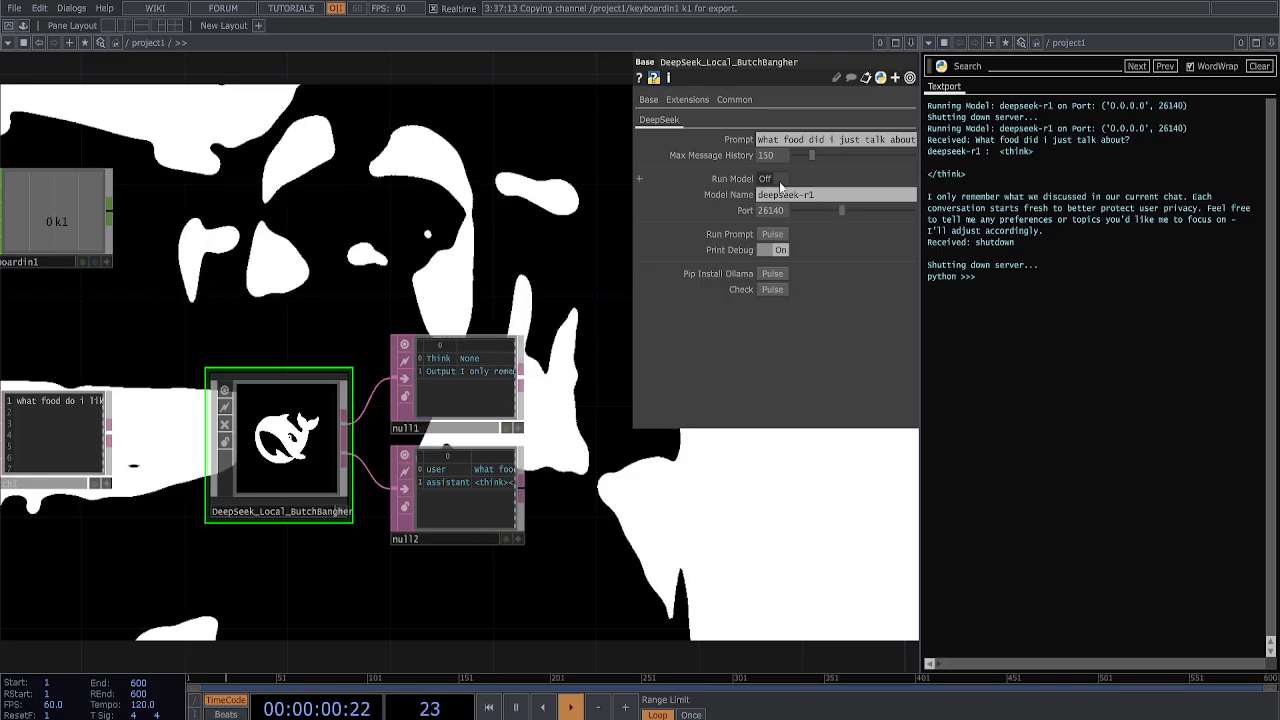
# - Set Max Message History to 262 and Port to 31266, and start the model on the new port
pyautogui.moveTo(810, 157); pyautogui.dragTo(824, 158)
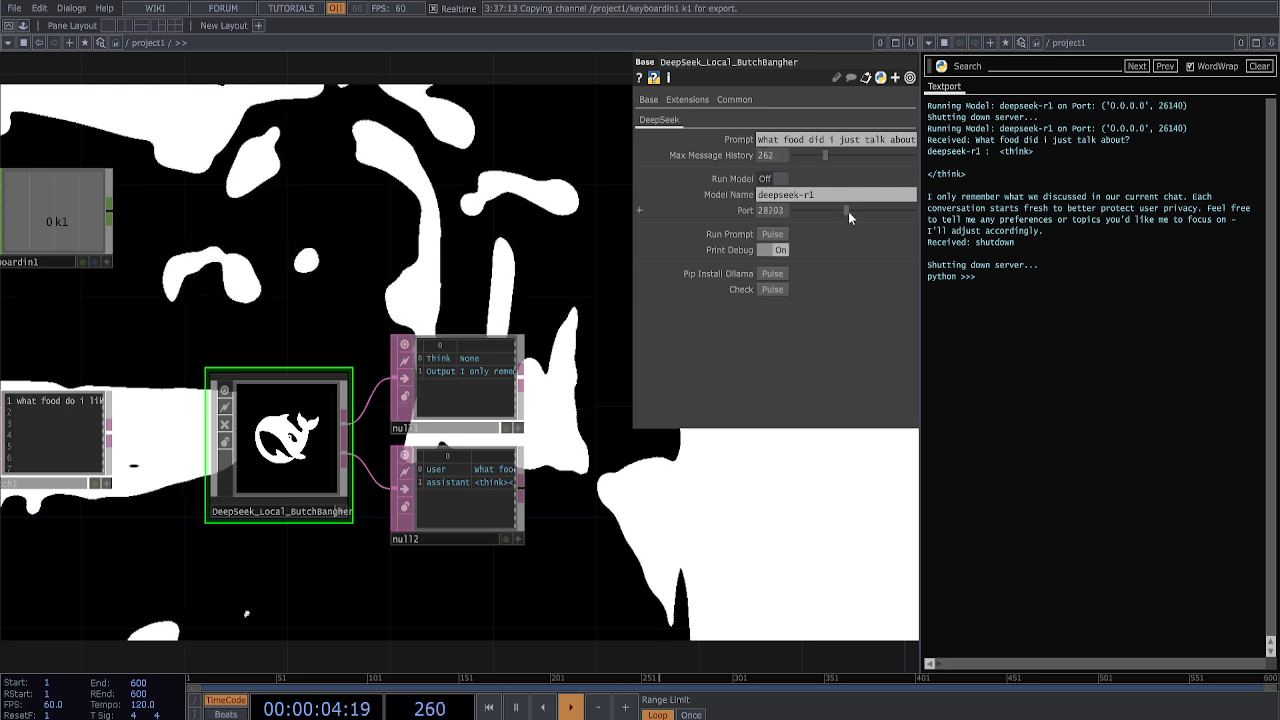
pyautogui.moveTo(848, 211); pyautogui.dragTo(851, 211)
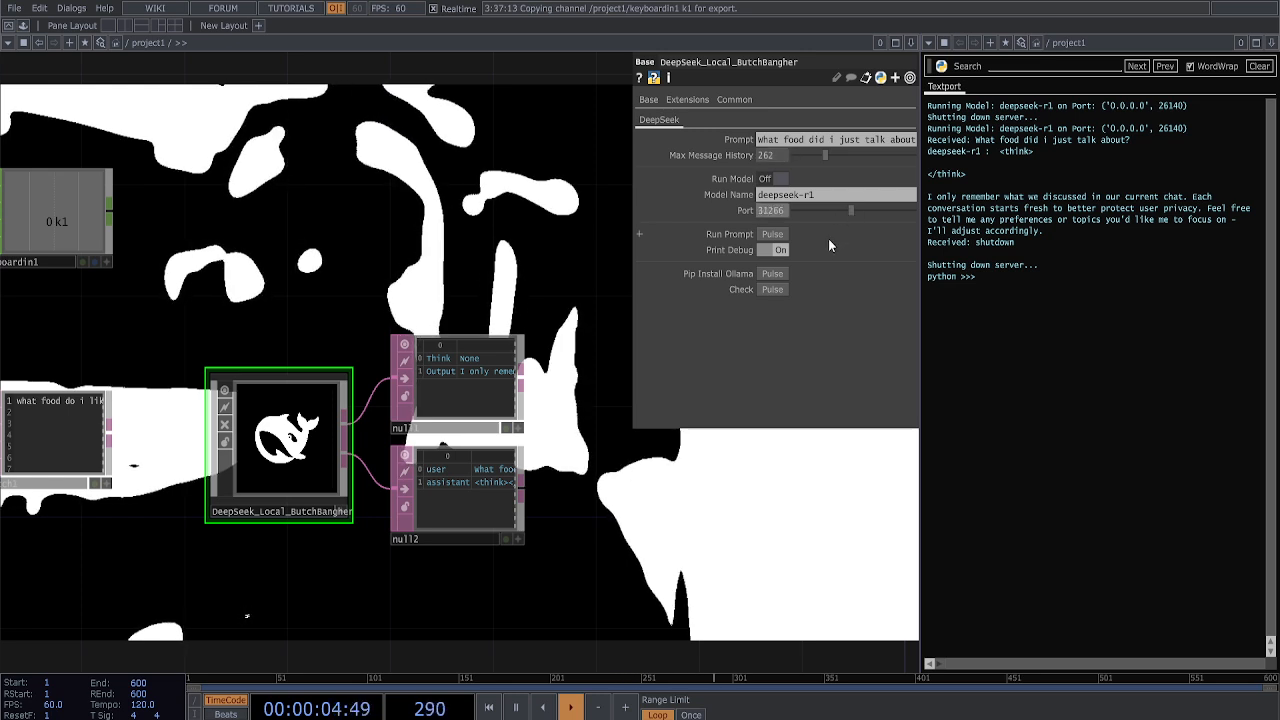
pyautogui.click(774, 178)
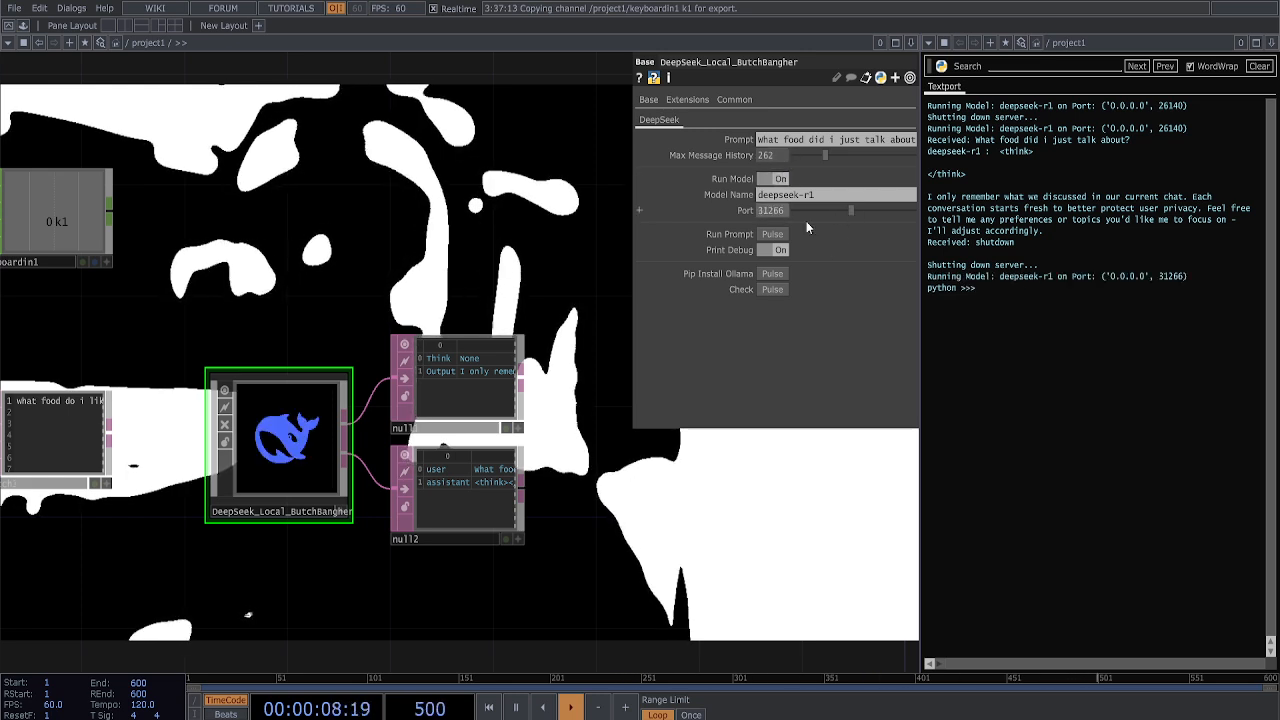
pyautogui.moveTo(1001, 280); pyautogui.dragTo(1054, 281)
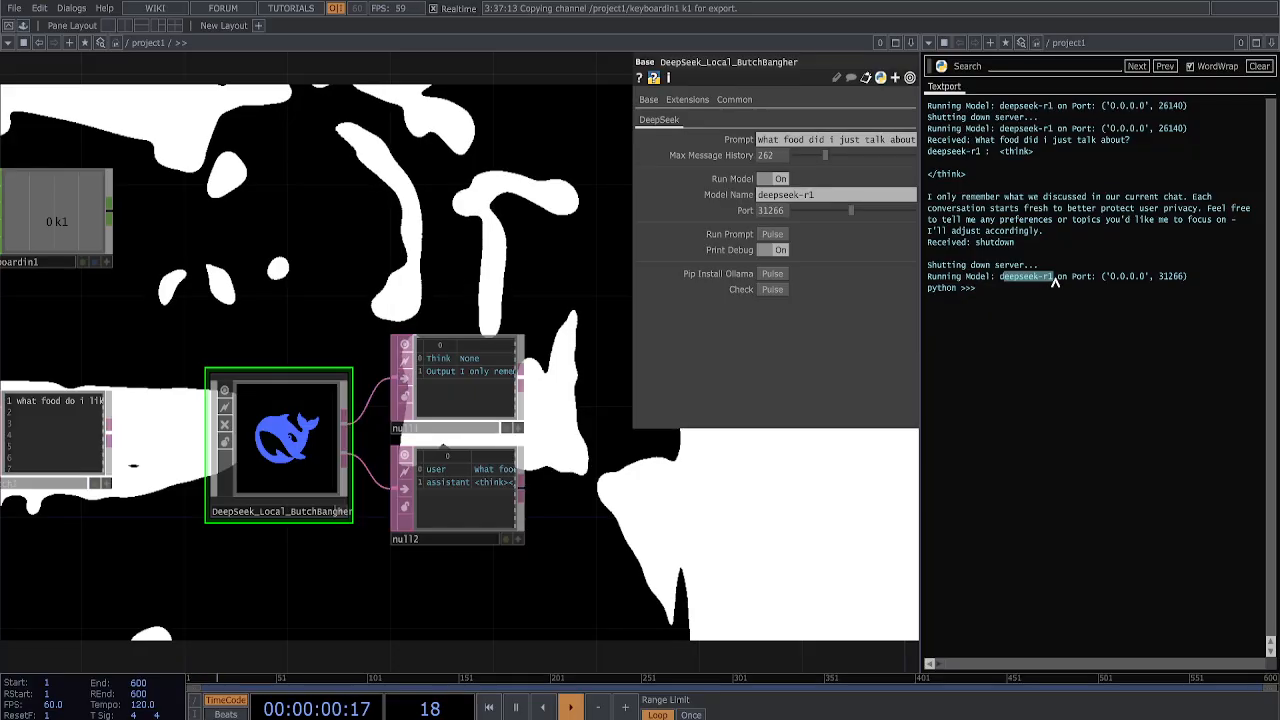
pyautogui.moveTo(1159, 276); pyautogui.dragTo(1124, 279)
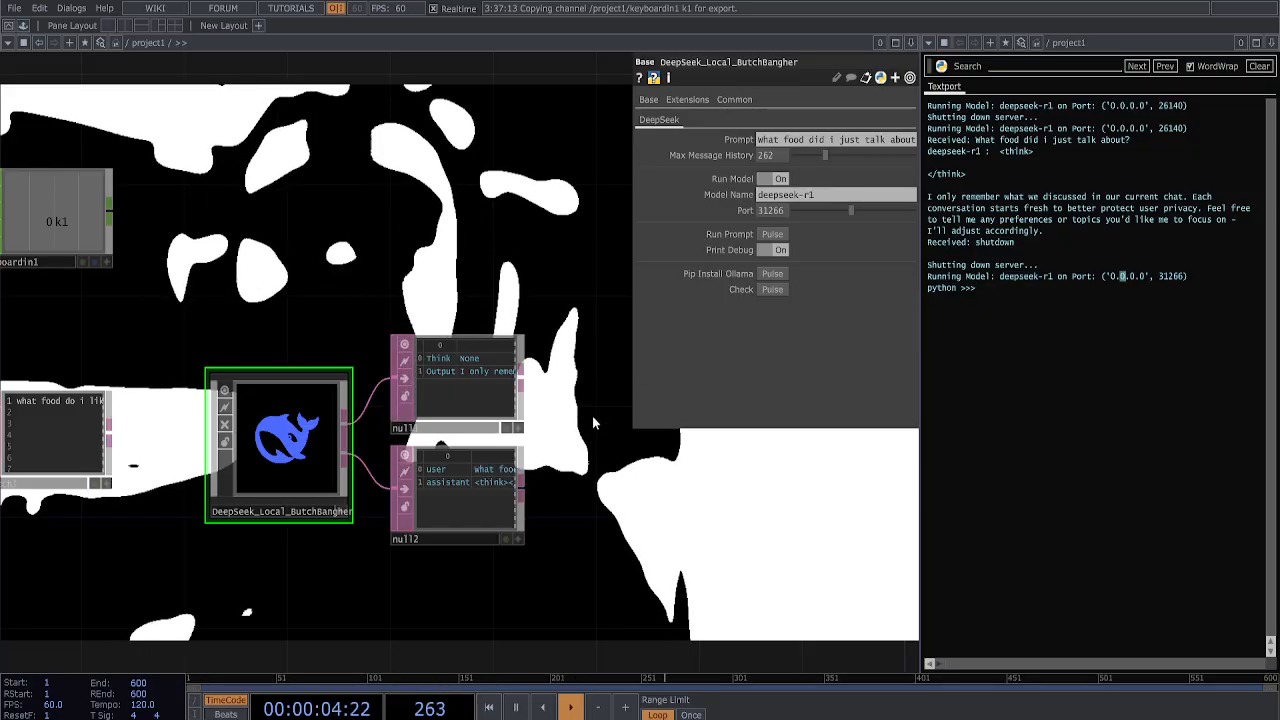
# - Inspect the network inside the DeepSeek component, including its TDAsyncIO component, and return to the project1 network
pyautogui.moveTo(648, 483)
pyautogui.mouseDown()
pyautogui.moveTo(716, 515)
pyautogui.moveTo(650, 492)
pyautogui.moveTo(642, 460)
pyautogui.mouseUp()
pyautogui.scroll(-3, 660, 501)
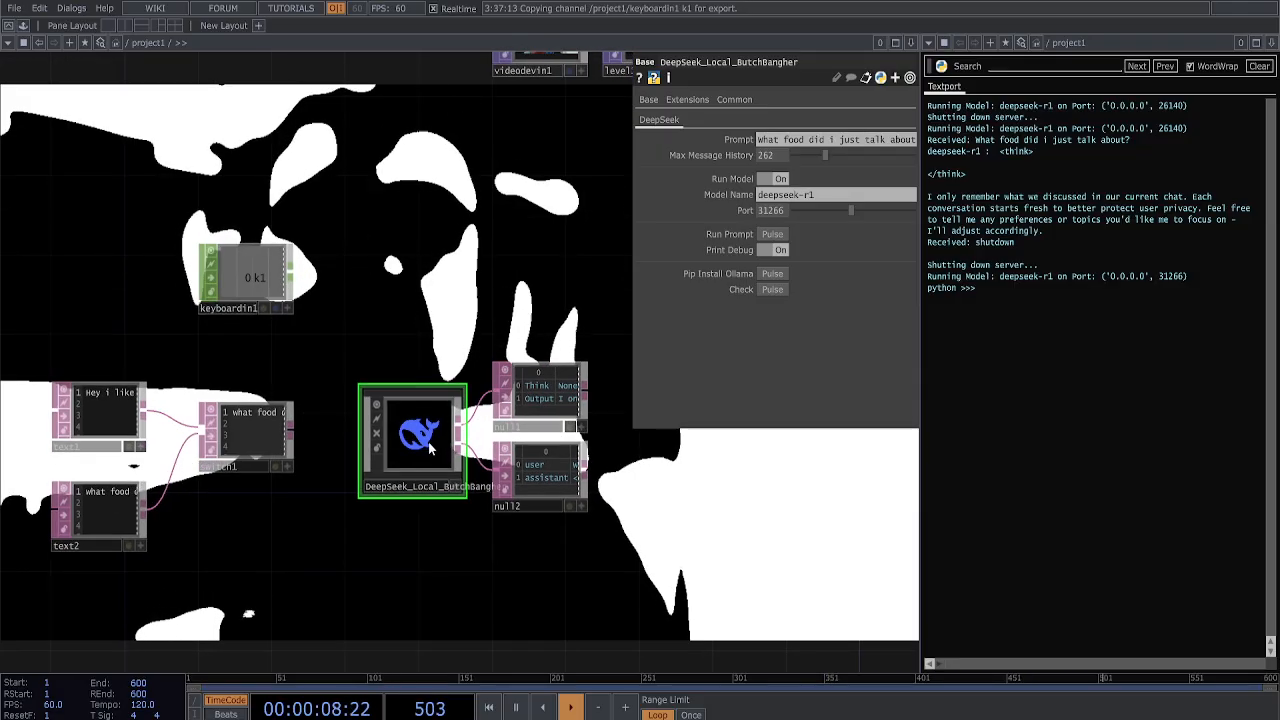
pyautogui.scroll(8, 420, 440)
pyautogui.scroll(5, 407, 449)
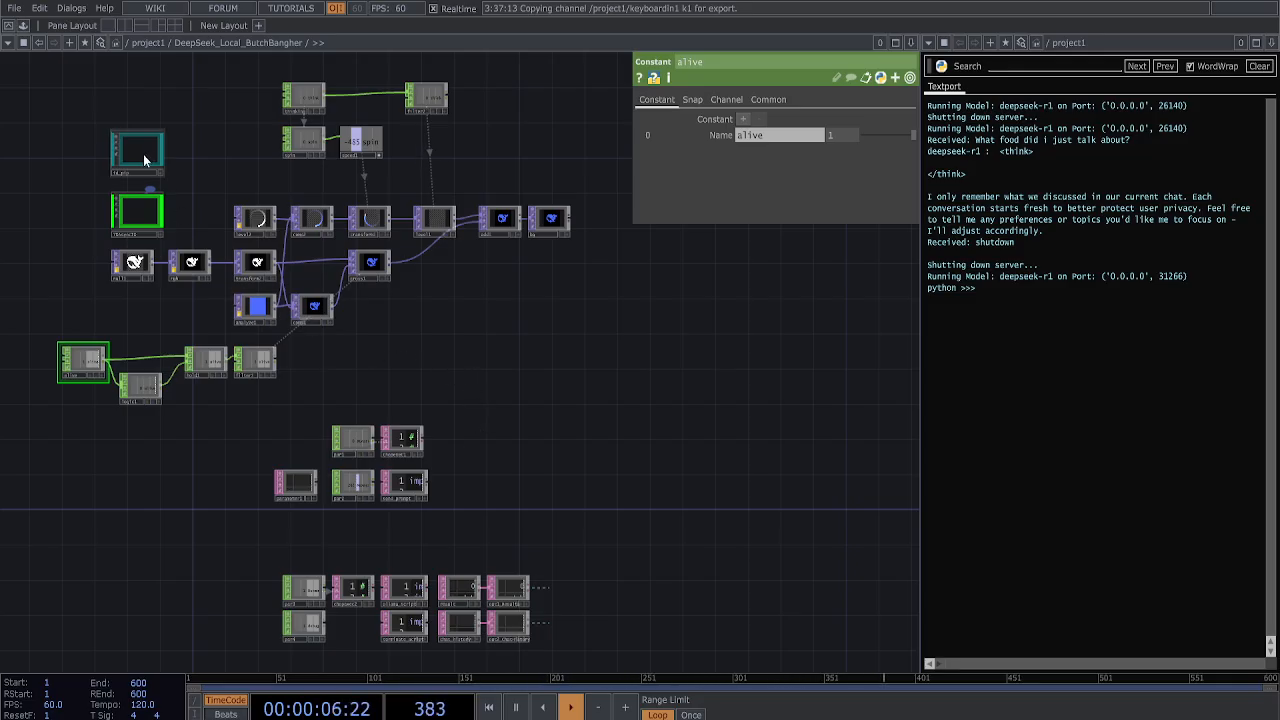
pyautogui.click(147, 210)
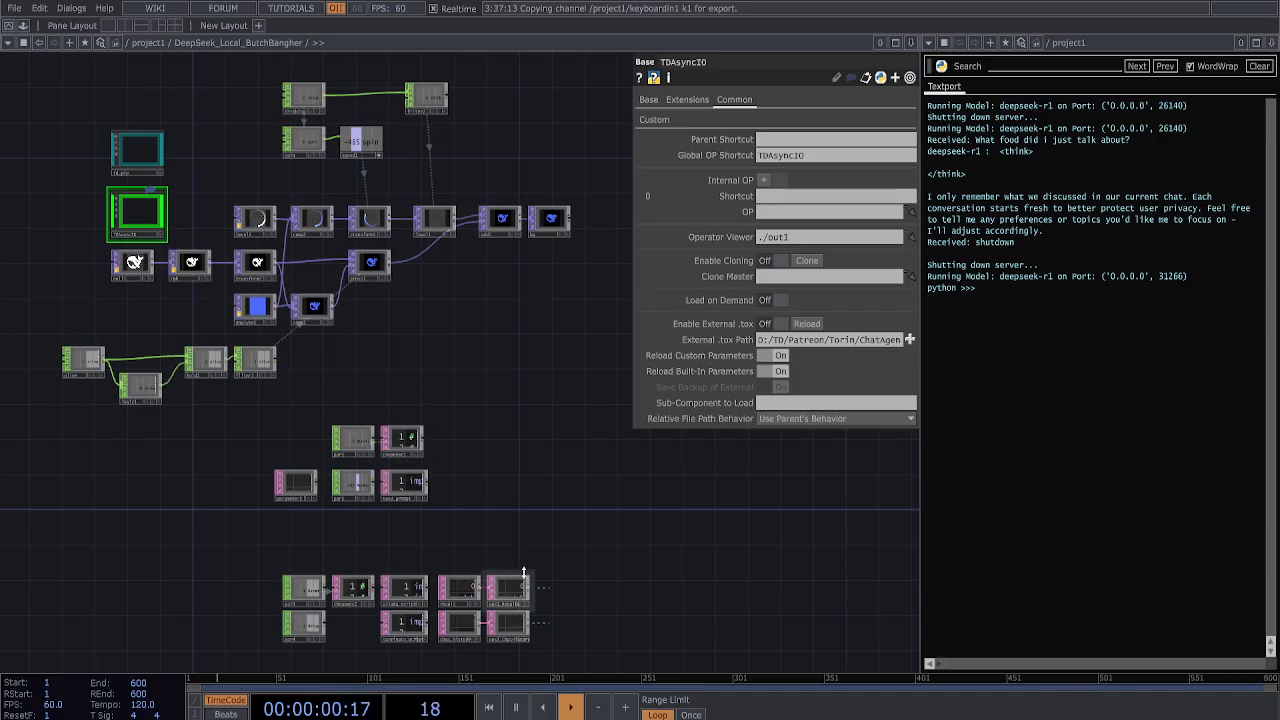
pyautogui.scroll(5, 504, 623)
pyautogui.scroll(-8, 504, 630)
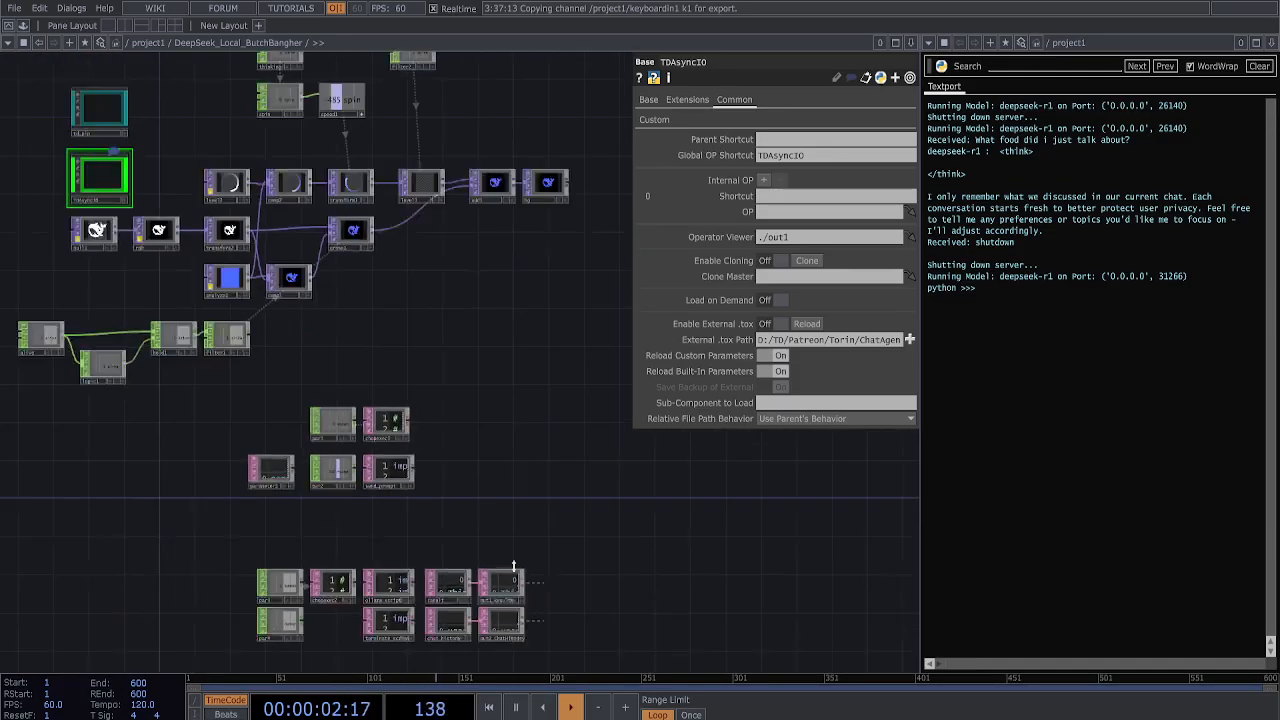
pyautogui.scroll(-8, 513, 554)
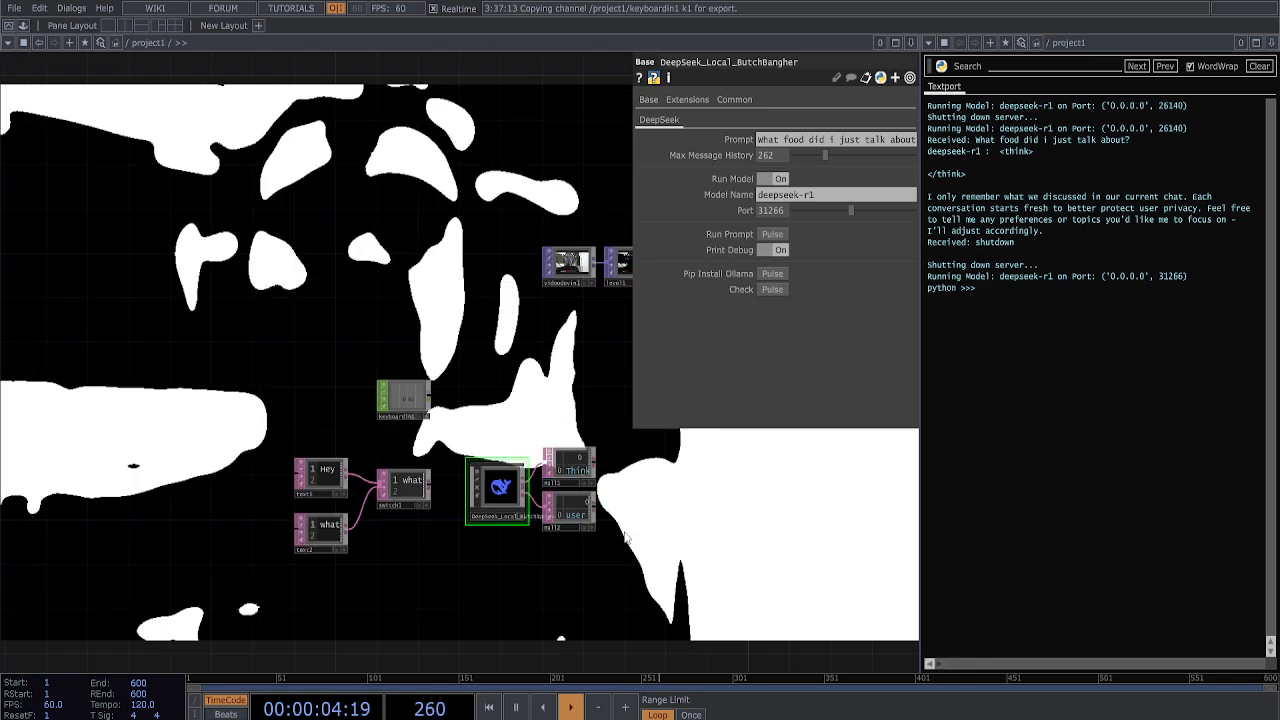
# - Move the DeepSeek component together with its keyboard, text, switch and null operators farther below the video operators
pyautogui.moveTo(645, 547); pyautogui.dragTo(540, 336)
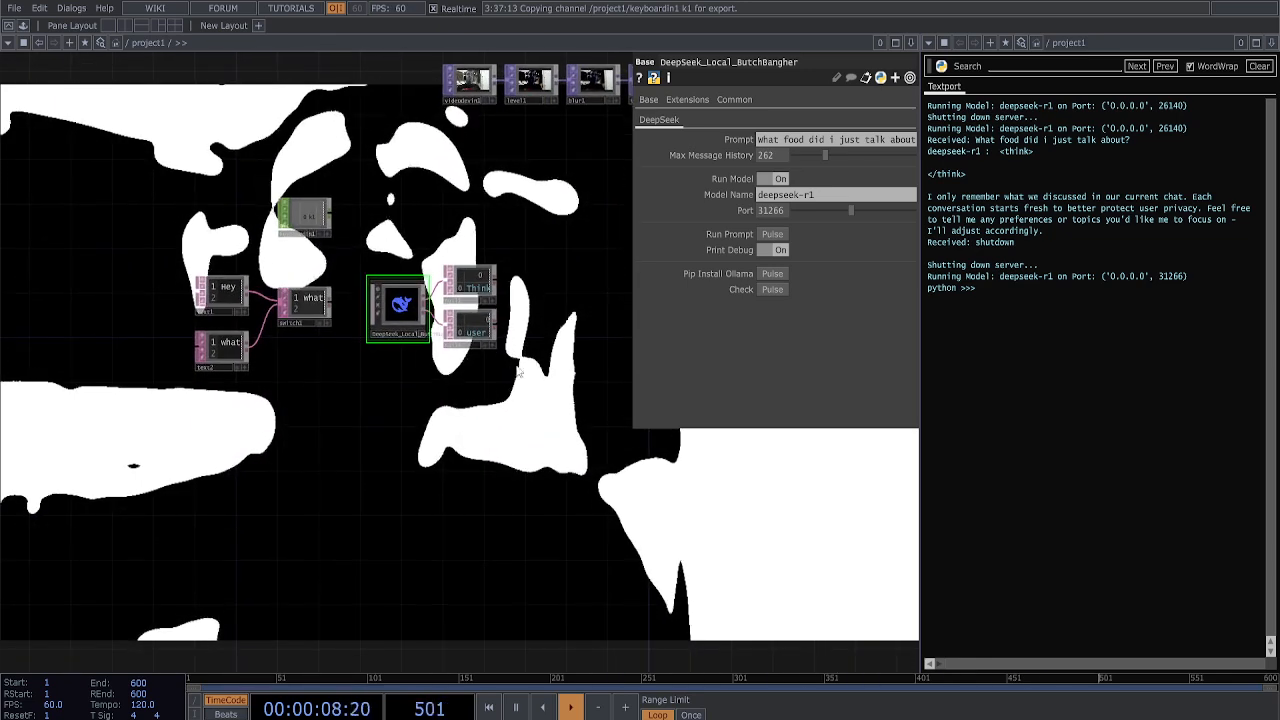
pyautogui.moveTo(516, 417); pyautogui.dragTo(213, 193, button='right')
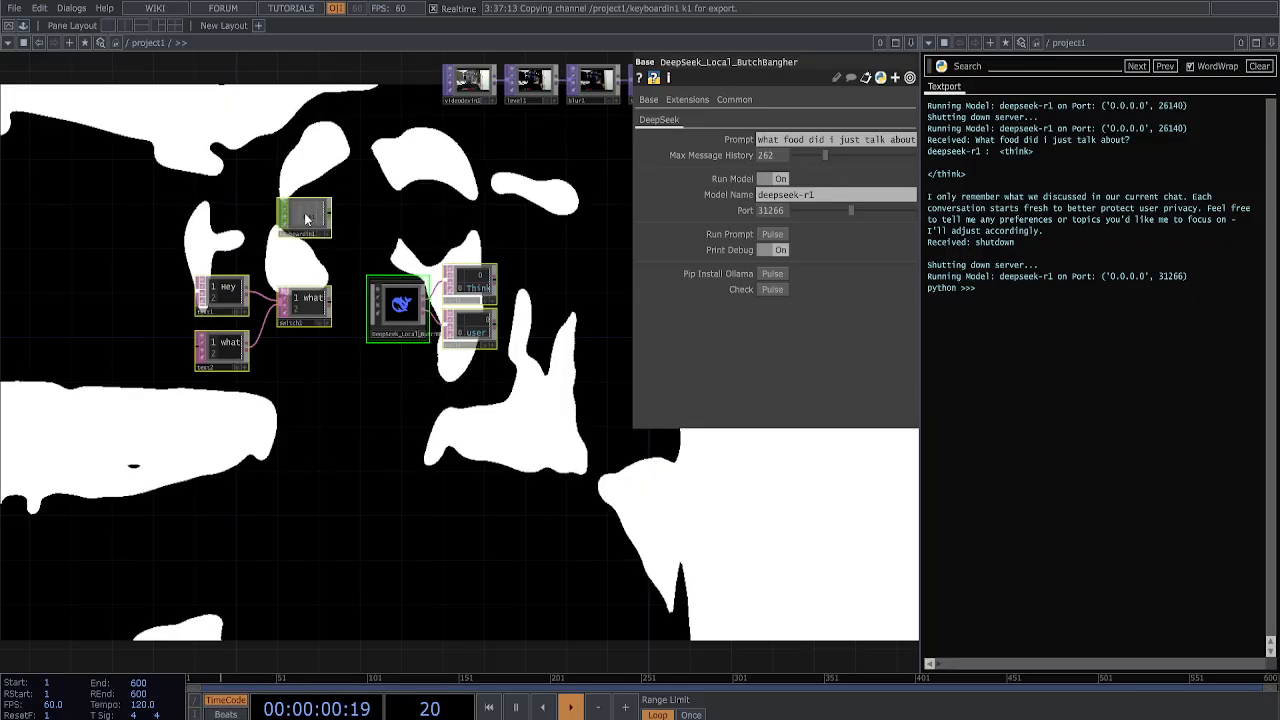
pyautogui.moveTo(303, 229); pyautogui.dragTo(310, 440)
pyautogui.scroll(3, 557, 534)
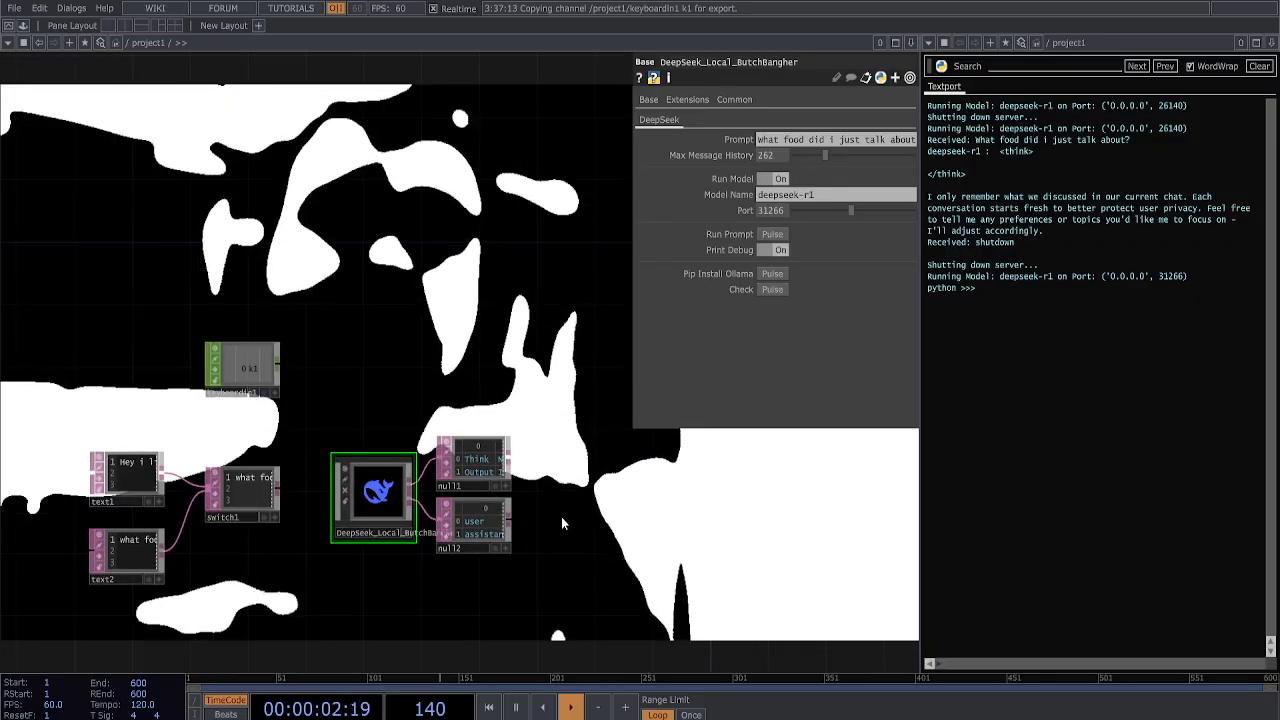